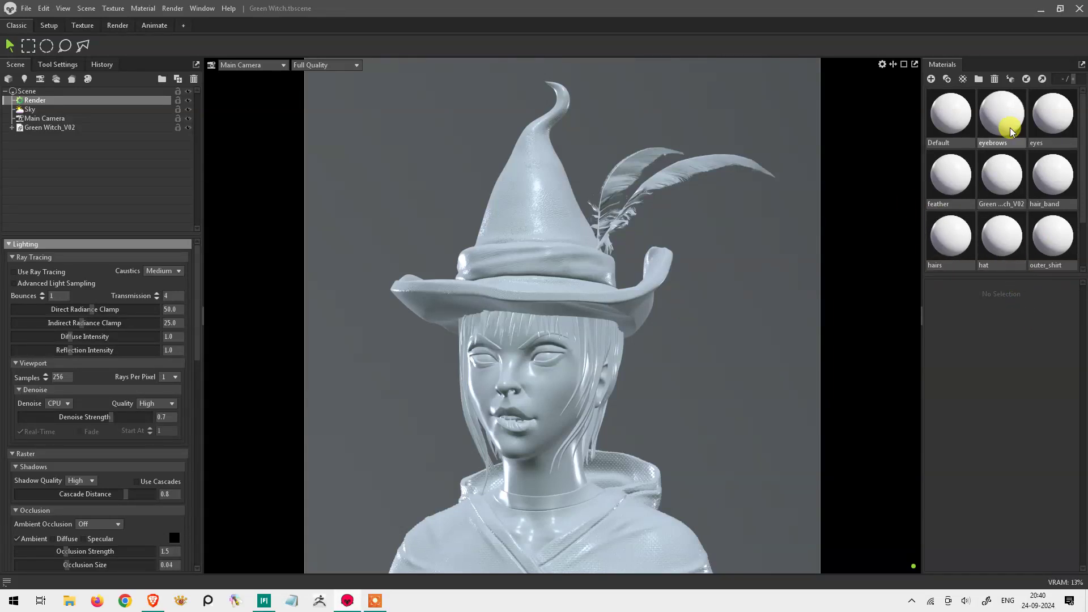
Step: Set the eyebrows, eyes and feather materials' Albedo to Vertex Color
{"action": "left_click", "coordinate": [1038, 245]}
{"action": "left_click", "coordinate": [1054, 402]}
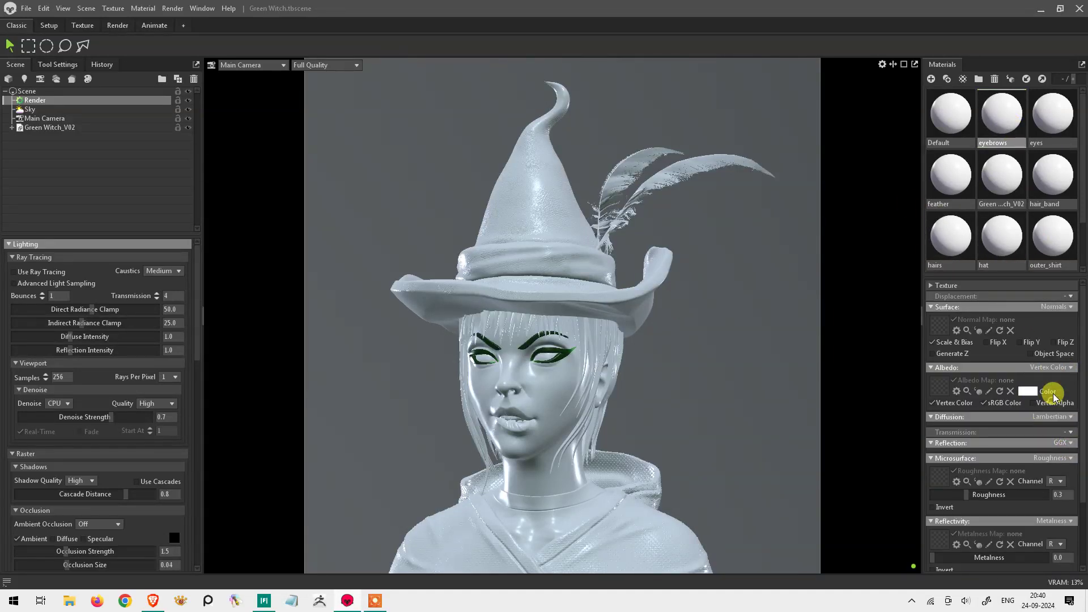
{"action": "left_click", "coordinate": [1053, 113]}
{"action": "left_click", "coordinate": [1059, 368]}
{"action": "left_click", "coordinate": [1049, 401]}
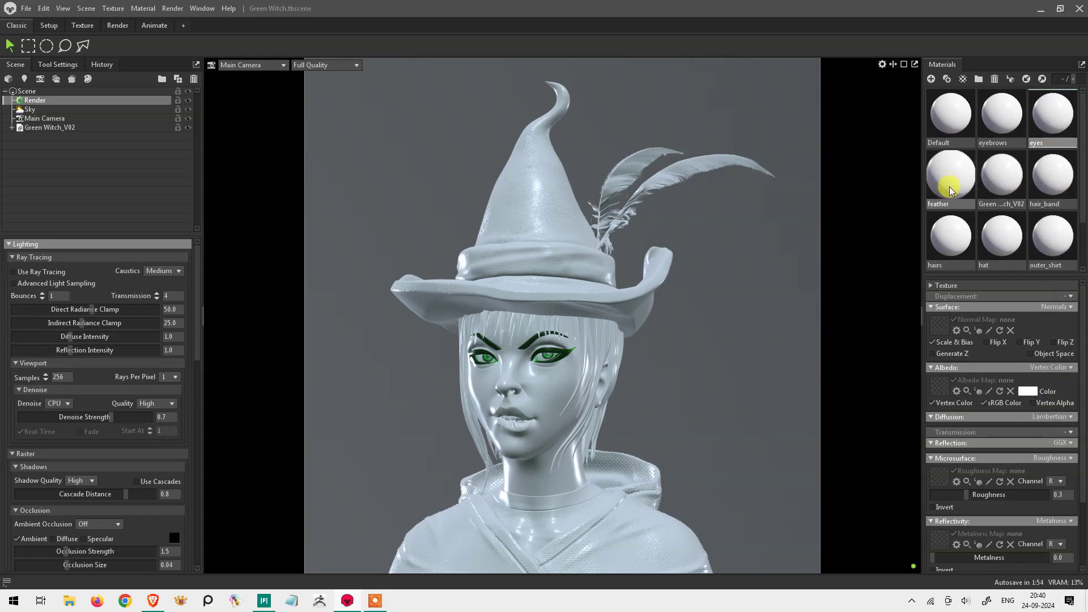
{"action": "left_click", "coordinate": [951, 189]}
{"action": "left_click", "coordinate": [1059, 367]}
{"action": "left_click", "coordinate": [1050, 402]}
Step: Set the body, hair_band and hairs materials' Albedo to Vertex Color
{"action": "left_click", "coordinate": [1001, 175]}
{"action": "left_click", "coordinate": [1059, 367]}
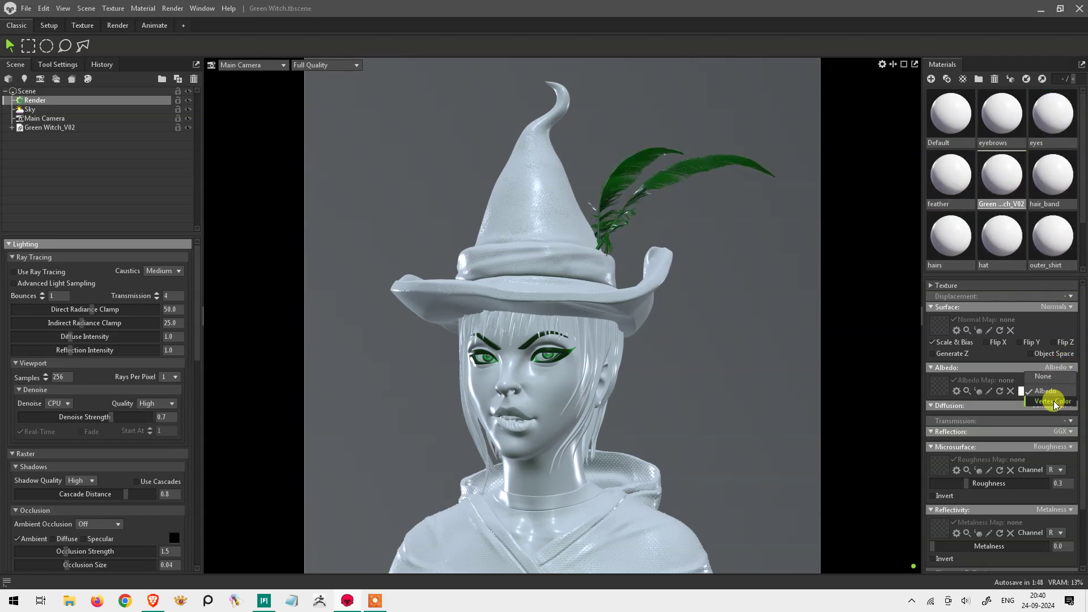
{"action": "left_click", "coordinate": [1050, 401]}
{"action": "left_click", "coordinate": [1053, 175]}
{"action": "left_click", "coordinate": [1059, 367]}
{"action": "left_click", "coordinate": [1048, 401]}
{"action": "left_click", "coordinate": [951, 237]}
{"action": "left_click", "coordinate": [1049, 401]}
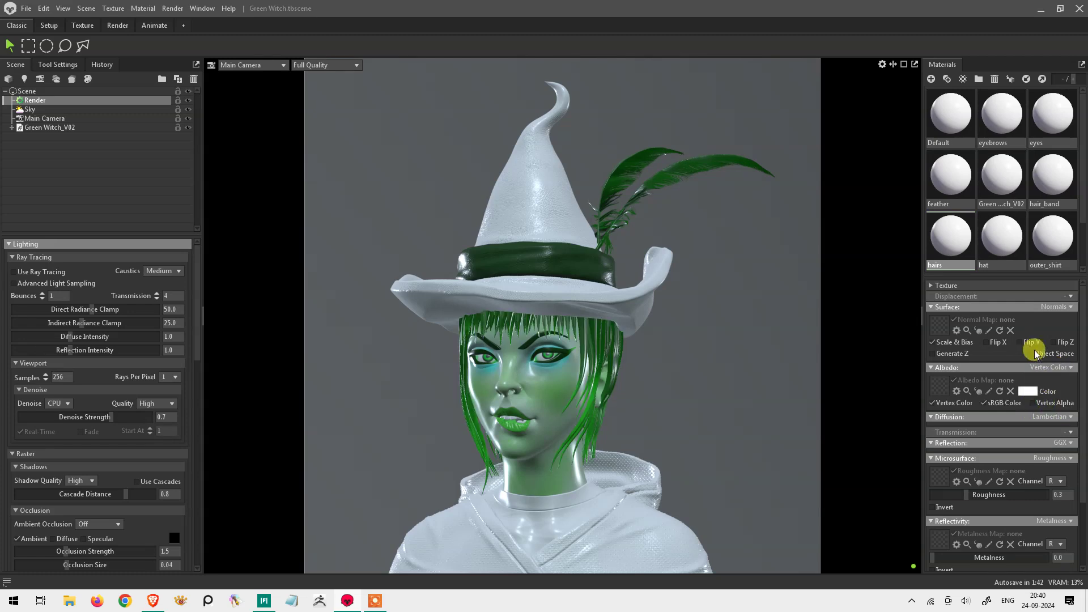
Step: Set the hat, outer_shirt, shirt and teeth materials' Albedo to Vertex Color
{"action": "left_click", "coordinate": [1001, 237]}
{"action": "left_click", "coordinate": [1059, 367]}
{"action": "left_click", "coordinate": [1049, 402]}
{"action": "left_click", "coordinate": [1052, 237]}
{"action": "left_click", "coordinate": [1059, 367]}
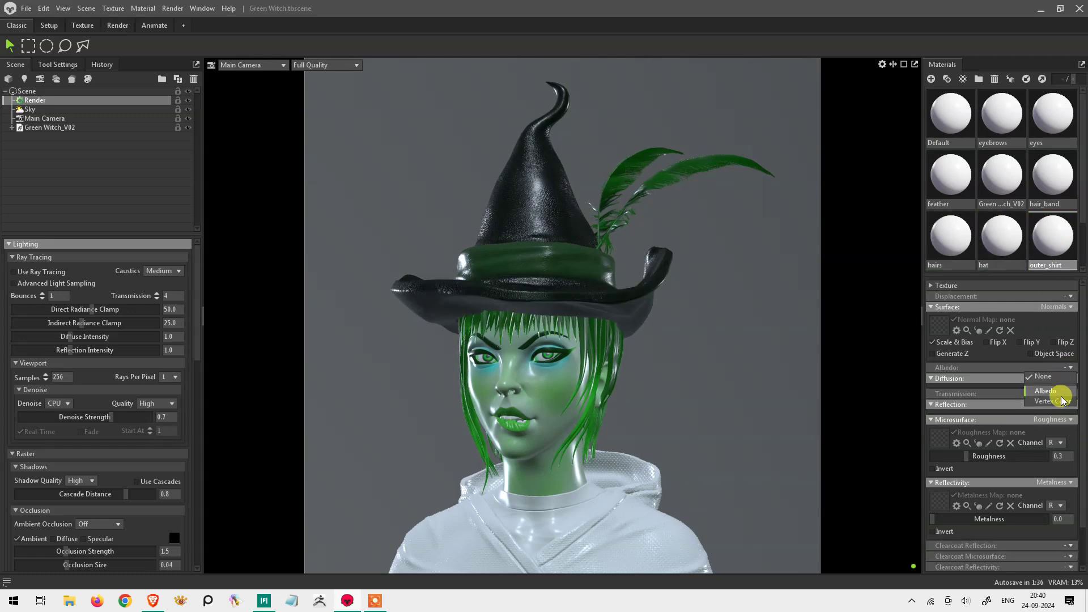
{"action": "left_click", "coordinate": [1063, 395]}
{"action": "scroll", "coordinate": [1076, 207], "scroll_direction": "down", "scroll_amount": 1}
{"action": "left_click", "coordinate": [1002, 237]}
{"action": "left_click", "coordinate": [1059, 368]}
{"action": "left_click", "coordinate": [1046, 391]}
{"action": "left_click", "coordinate": [1071, 368]}
{"action": "left_click", "coordinate": [1058, 399]}
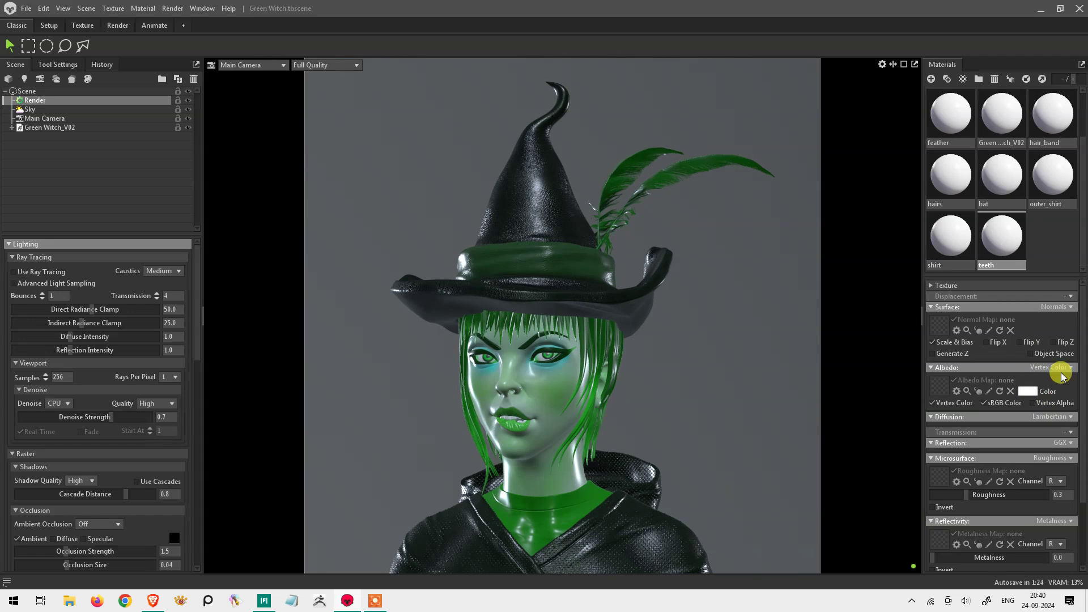
Step: Select the Sky and open its Library
{"action": "scroll", "coordinate": [1076, 249], "scroll_direction": "up", "scroll_amount": 1}
{"action": "left_click", "coordinate": [73, 109]}
{"action": "left_click", "coordinate": [173, 259]}
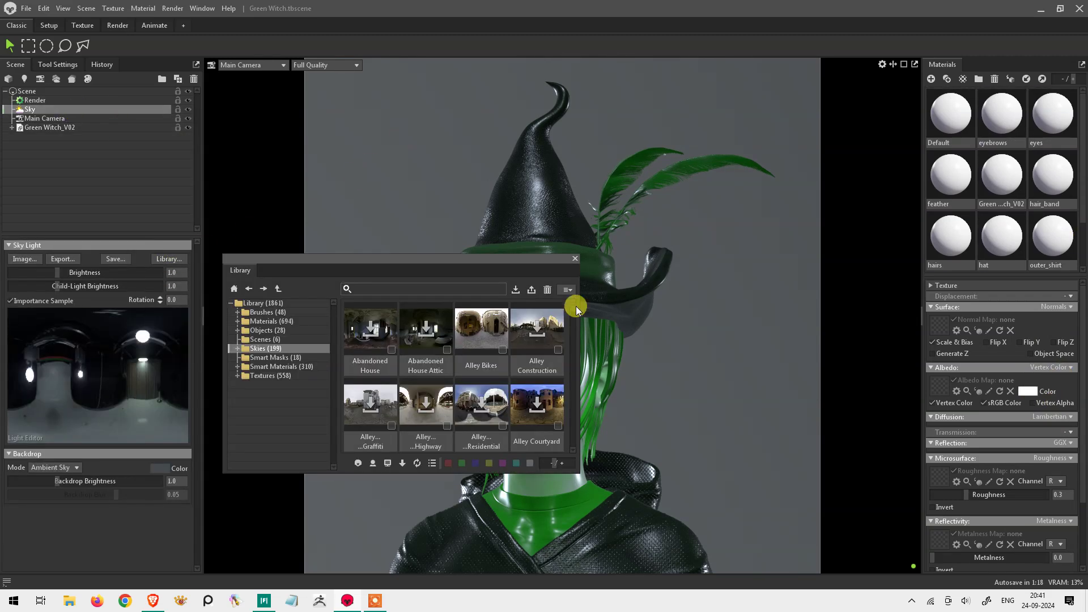
Step: Enlarge the Library window and apply a midday mountain field sky from Skies > Midday
{"action": "left_click", "coordinate": [557, 289]}
{"action": "mouse_move", "coordinate": [558, 289]}
{"action": "left_mouse_down"}
{"action": "mouse_move", "coordinate": [575, 354]}
{"action": "mouse_move", "coordinate": [571, 435]}
{"action": "left_mouse_up"}
{"action": "left_click", "coordinate": [726, 267]}
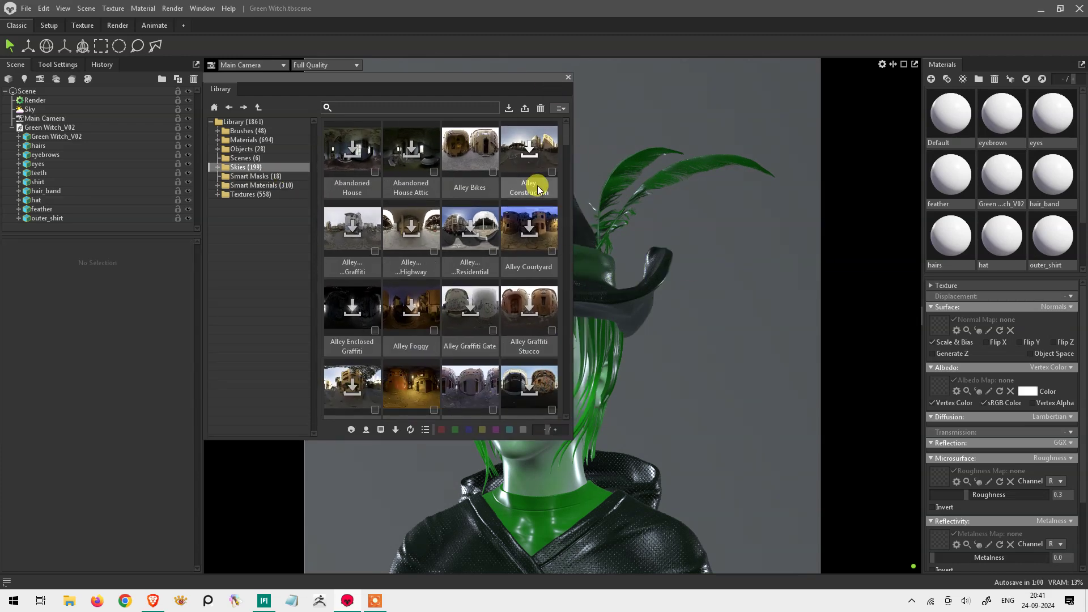
{"action": "double_click", "coordinate": [263, 165]}
{"action": "type", "text": "jungle"}
{"action": "key", "text": "BackSpace"}
{"action": "key", "text": "BackSpace"}
{"action": "key", "text": "BackSpace"}
{"action": "key", "text": "BackSpace"}
{"action": "left_click", "coordinate": [260, 194]}
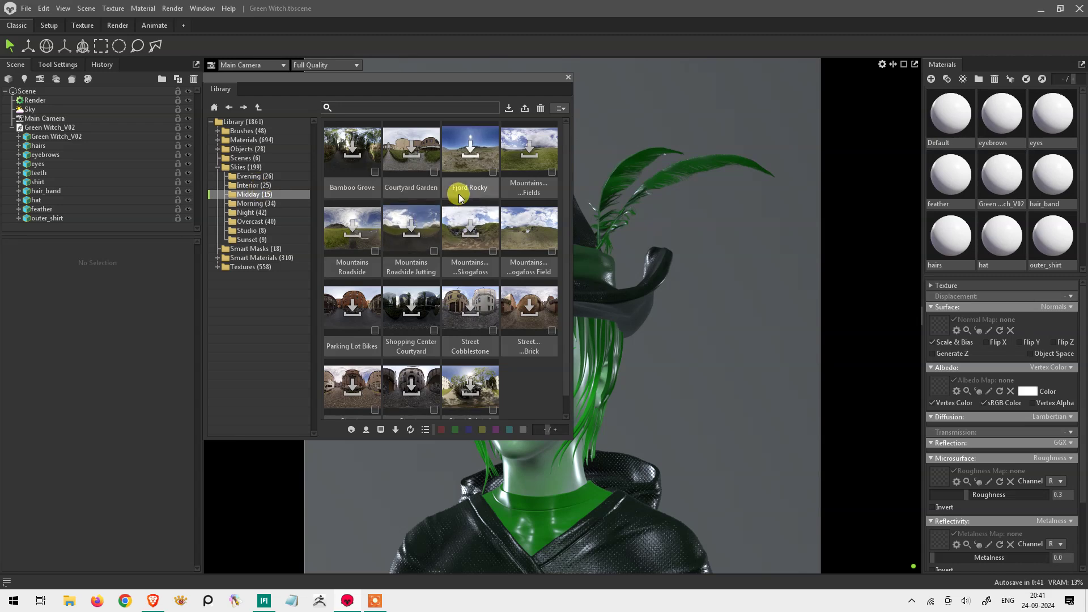
{"action": "double_click", "coordinate": [527, 216]}
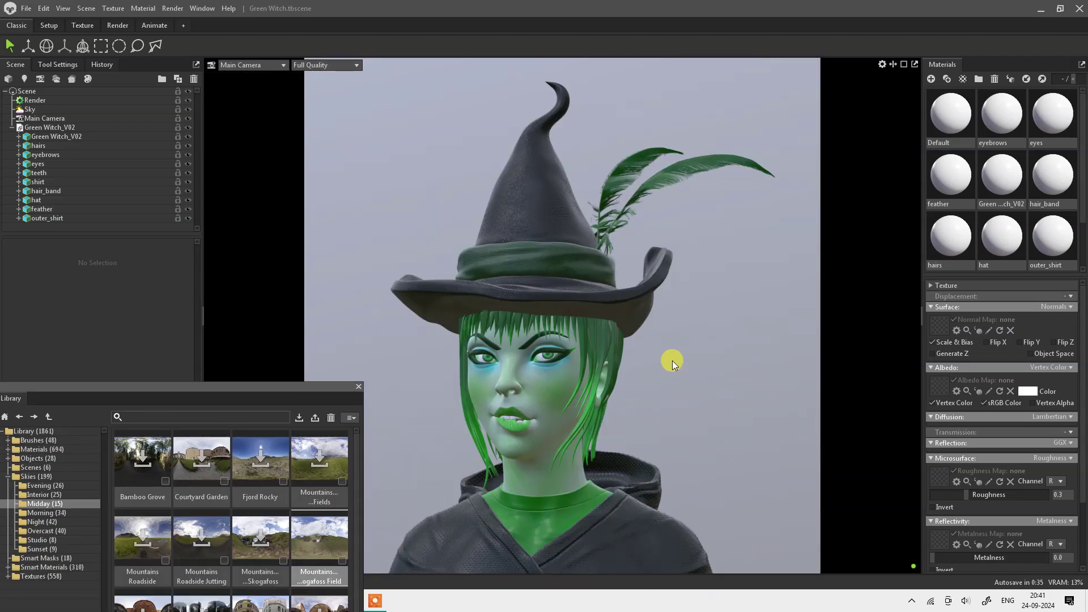
Step: Browse Evening, Studio and Overcast skies, then download Mountains Roadside Jutting and close the Library
{"action": "mouse_move", "coordinate": [305, 376]}
{"action": "left_mouse_down"}
{"action": "mouse_move", "coordinate": [321, 232]}
{"action": "mouse_move", "coordinate": [333, 252]}
{"action": "left_mouse_up"}
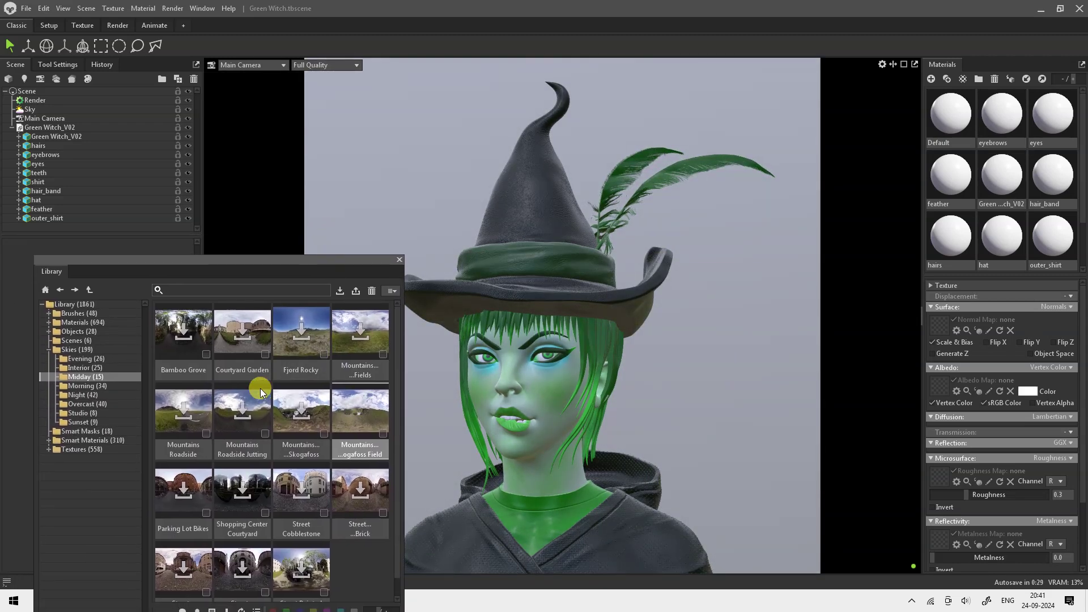
{"action": "left_click", "coordinate": [114, 359]}
{"action": "scroll", "coordinate": [396, 425], "scroll_direction": "down", "scroll_amount": 2}
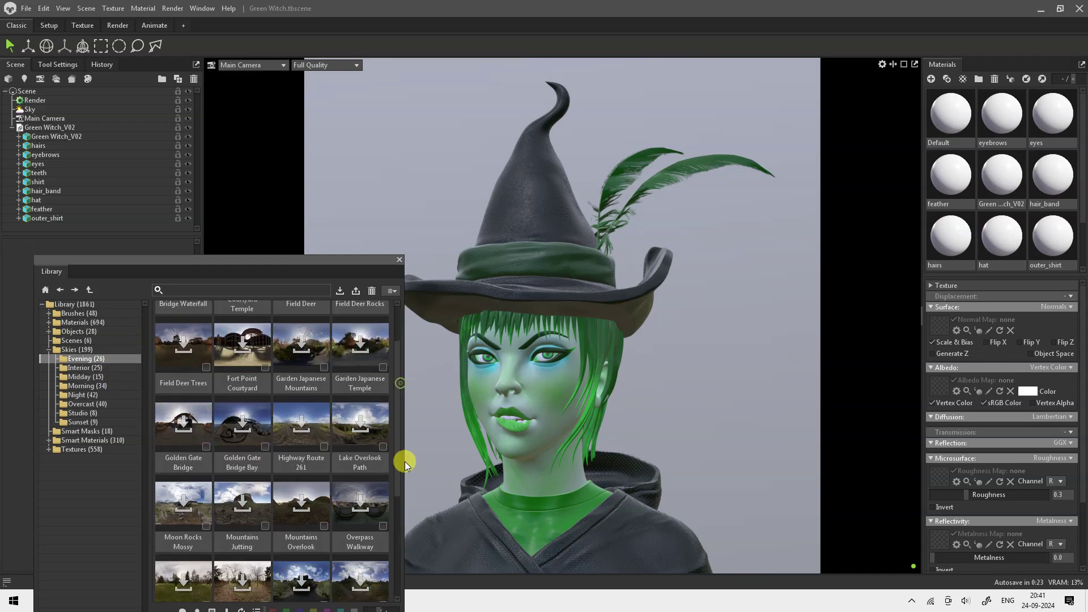
{"action": "left_click", "coordinate": [85, 422]}
{"action": "left_click", "coordinate": [120, 402]}
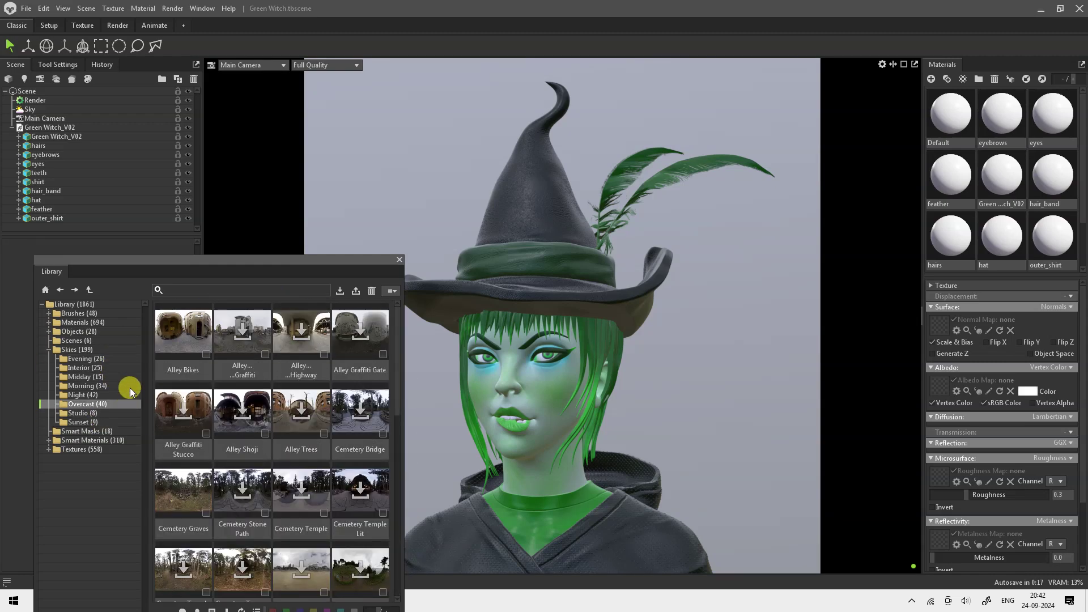
{"action": "left_click_drag", "start_coordinate": [394, 389], "coordinate": [381, 602]}
{"action": "key", "text": "Up"}
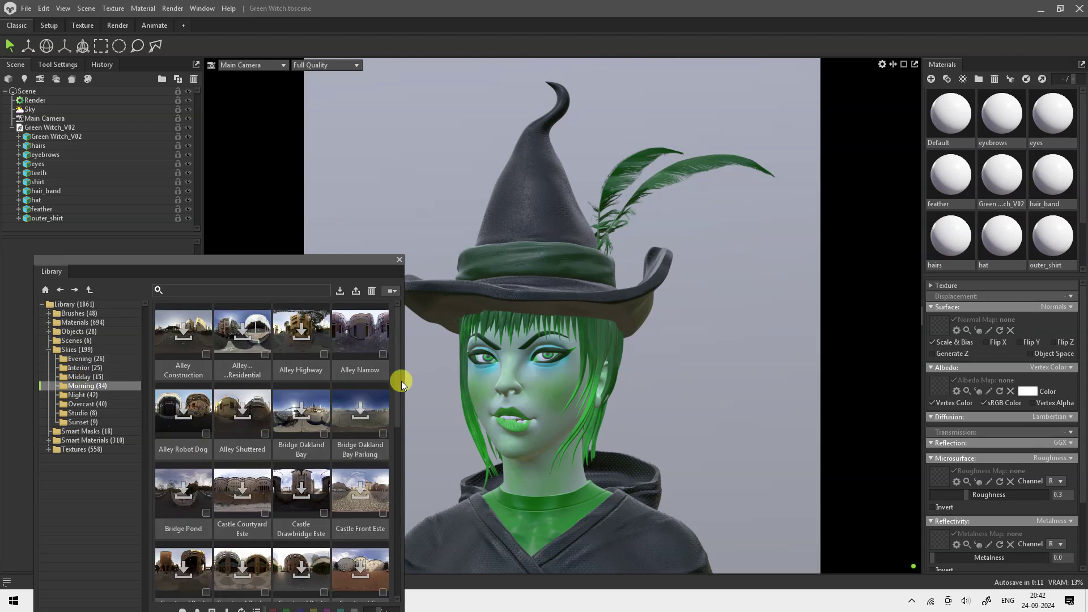
{"action": "key", "text": "Up"}
{"action": "left_click", "coordinate": [257, 412]}
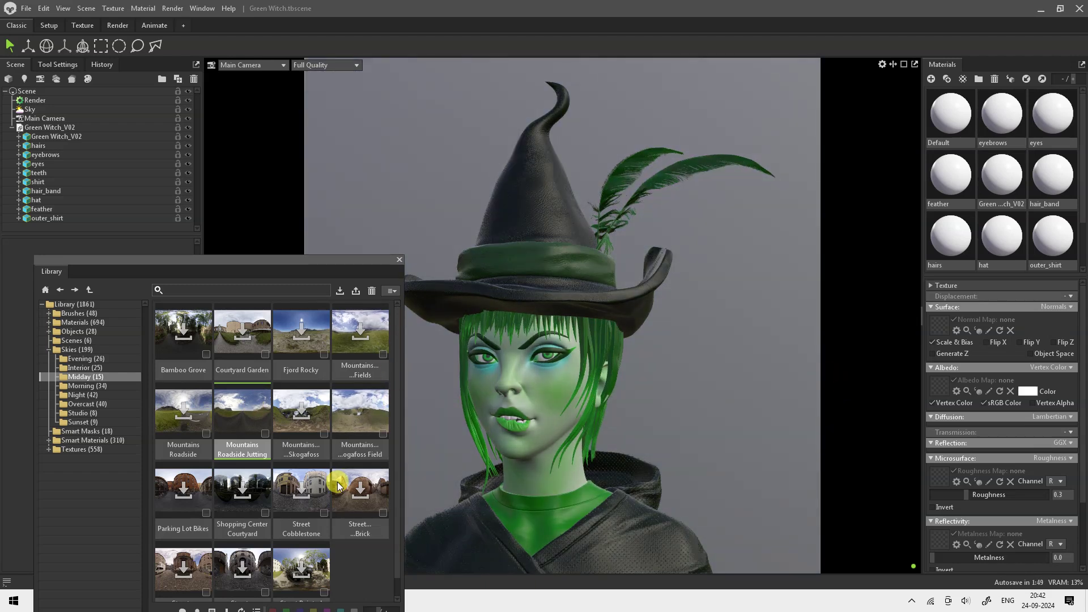
{"action": "left_click", "coordinate": [400, 259]}
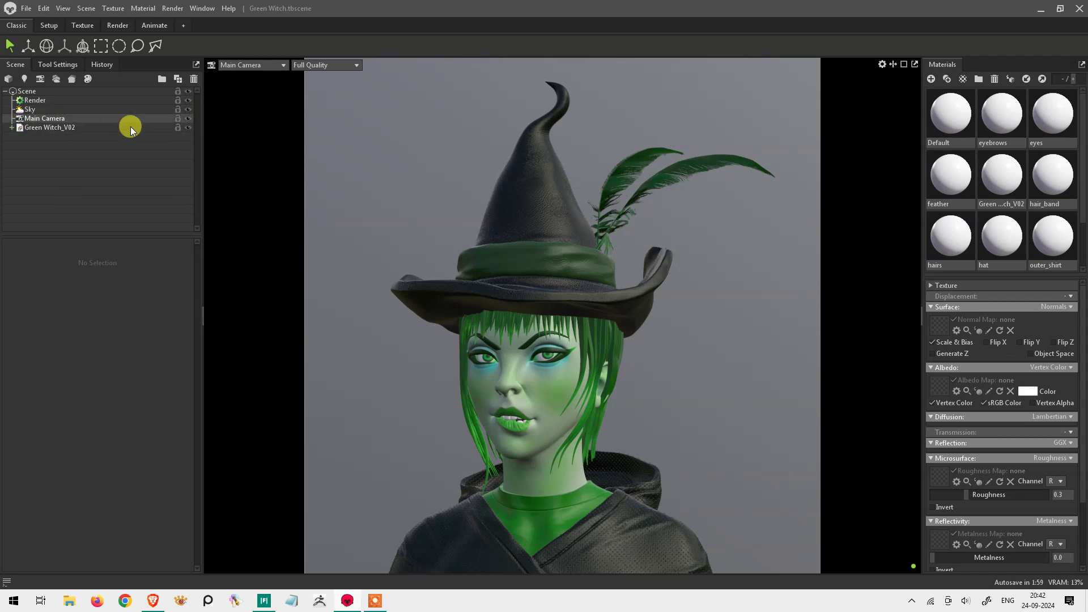
Step: Add a directional light and a new camera to the scene
{"action": "right_click", "coordinate": [695, 297]}
{"action": "mouse_move", "coordinate": [720, 345]}
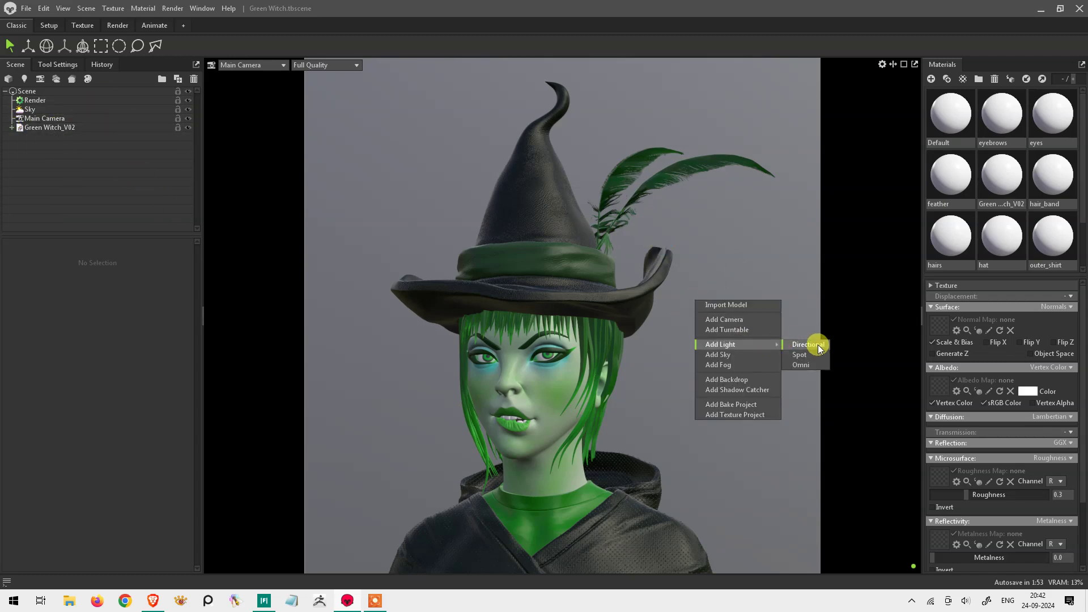
{"action": "left_click", "coordinate": [819, 346]}
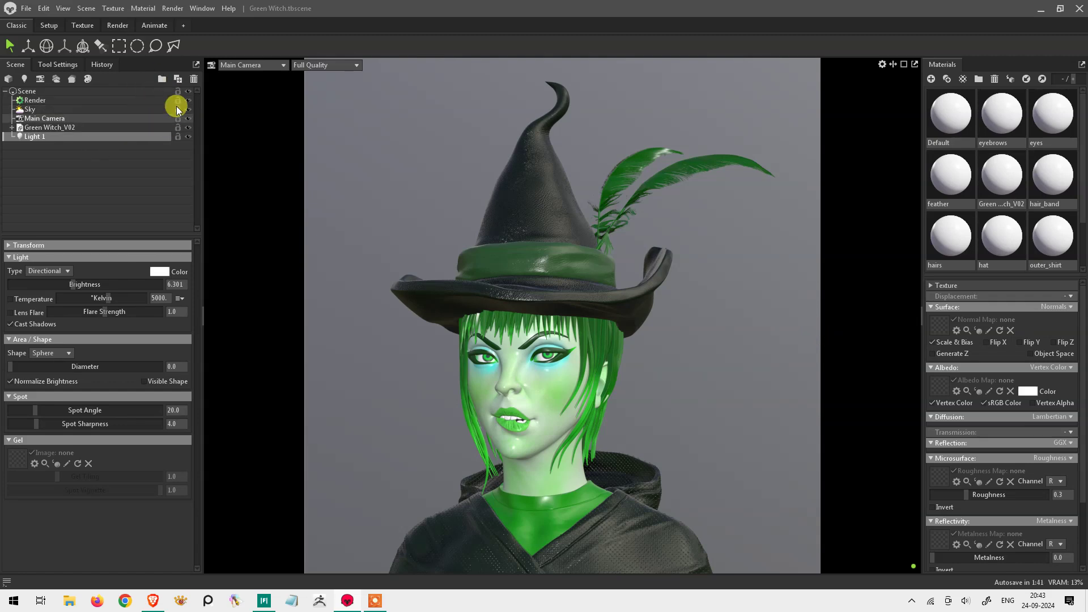
{"action": "right_click", "coordinate": [404, 255]}
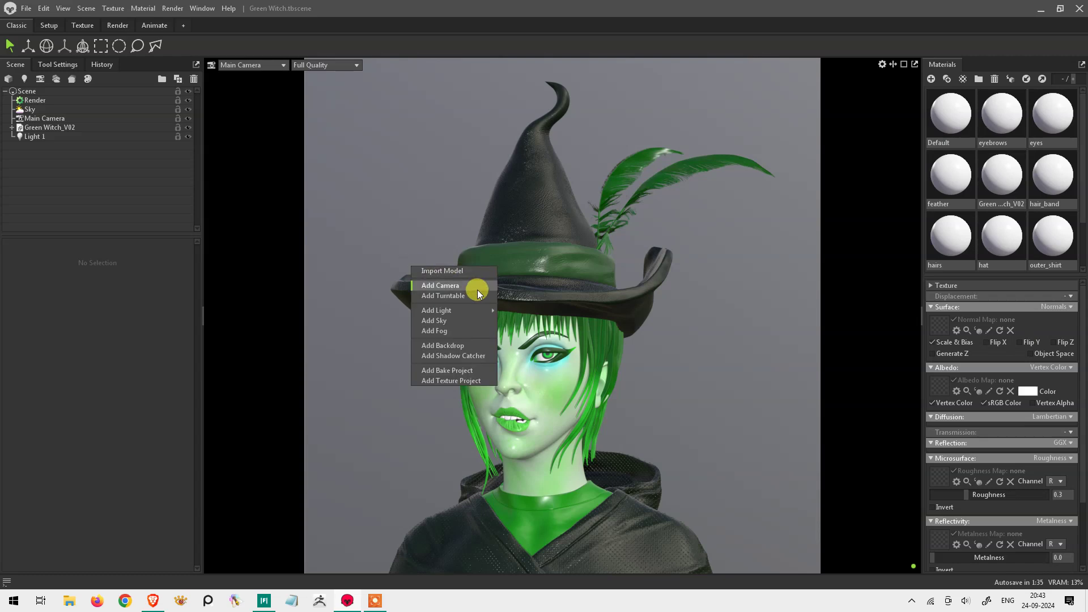
{"action": "left_click", "coordinate": [464, 284]}
Step: Rename the new camera to rendercam
{"action": "left_click", "coordinate": [165, 118]}
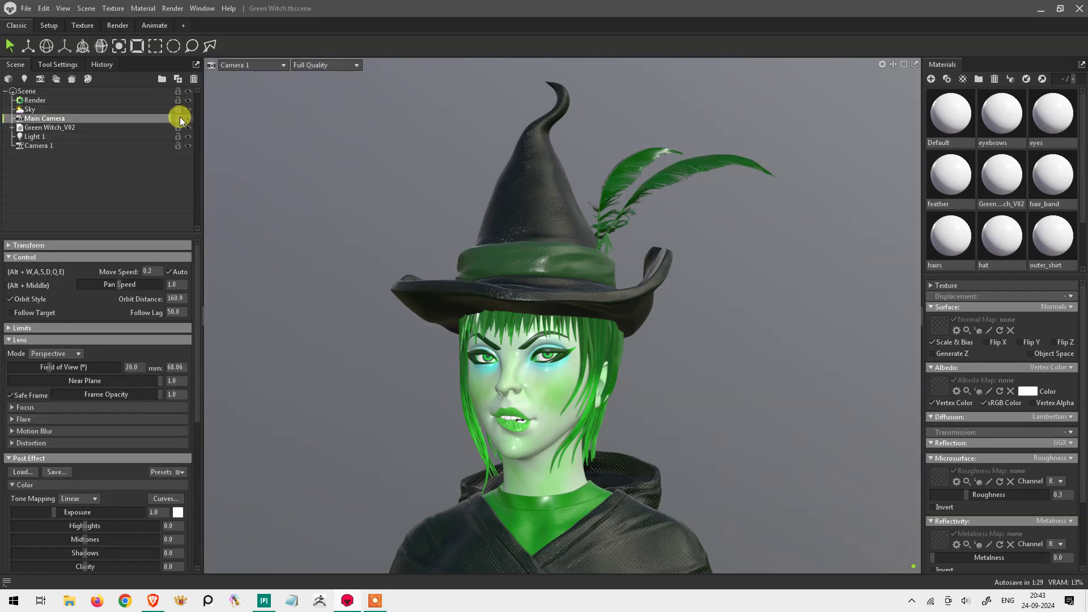
{"action": "double_click", "coordinate": [136, 145]}
{"action": "type", "text": "rendercam"}
{"action": "key", "text": "Return"}
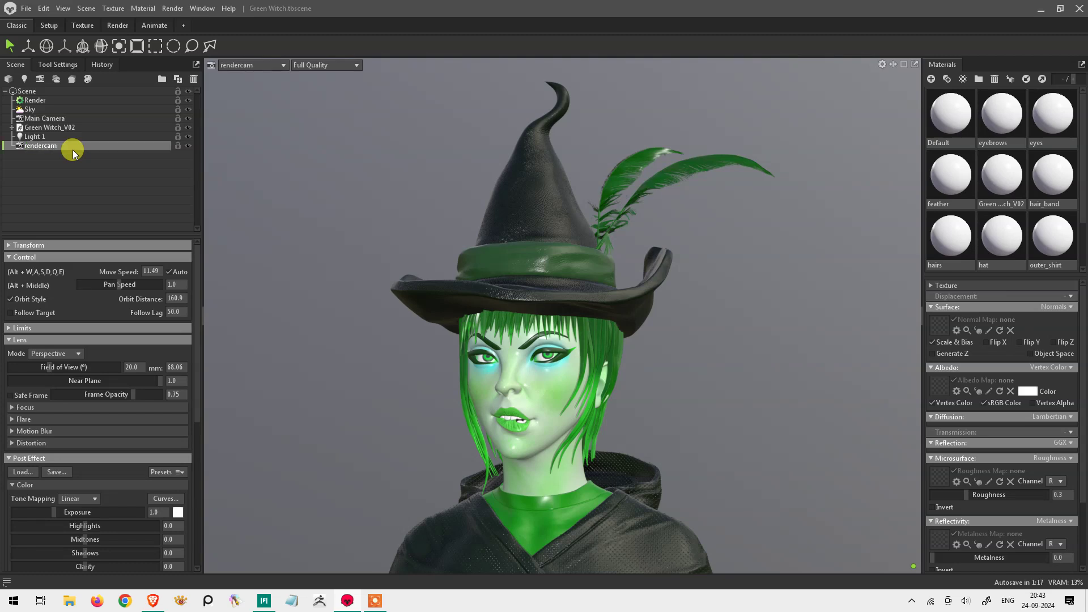
Step: Enable rendercam's safe frame at 1.0 opacity and lock the camera
{"action": "left_click", "coordinate": [43, 110]}
{"action": "left_click", "coordinate": [62, 145]}
{"action": "left_click", "coordinate": [98, 340]}
{"action": "left_click", "coordinate": [23, 351]}
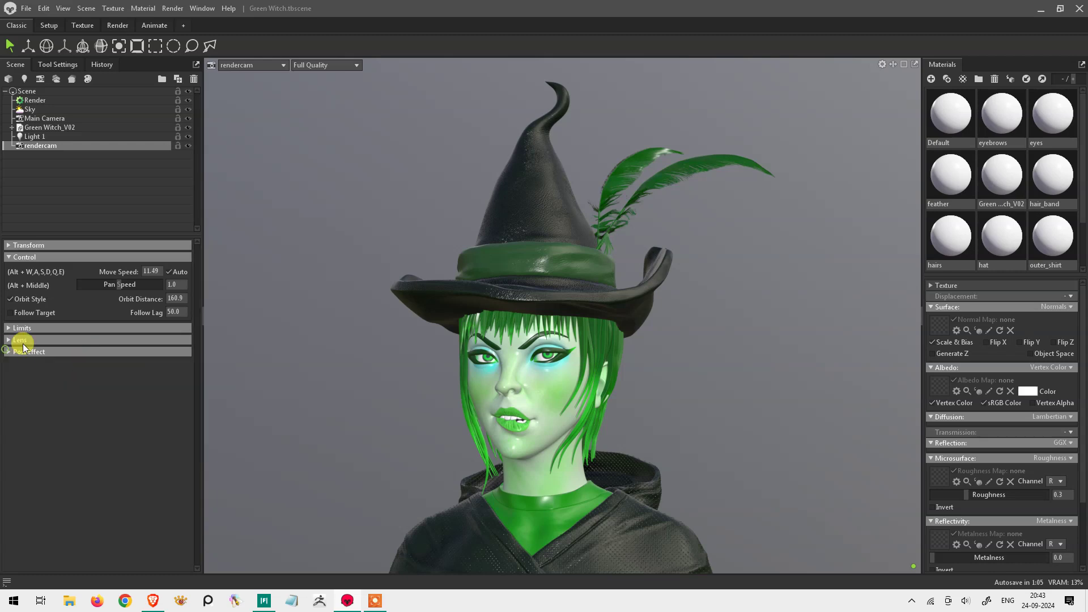
{"action": "left_click", "coordinate": [80, 343]}
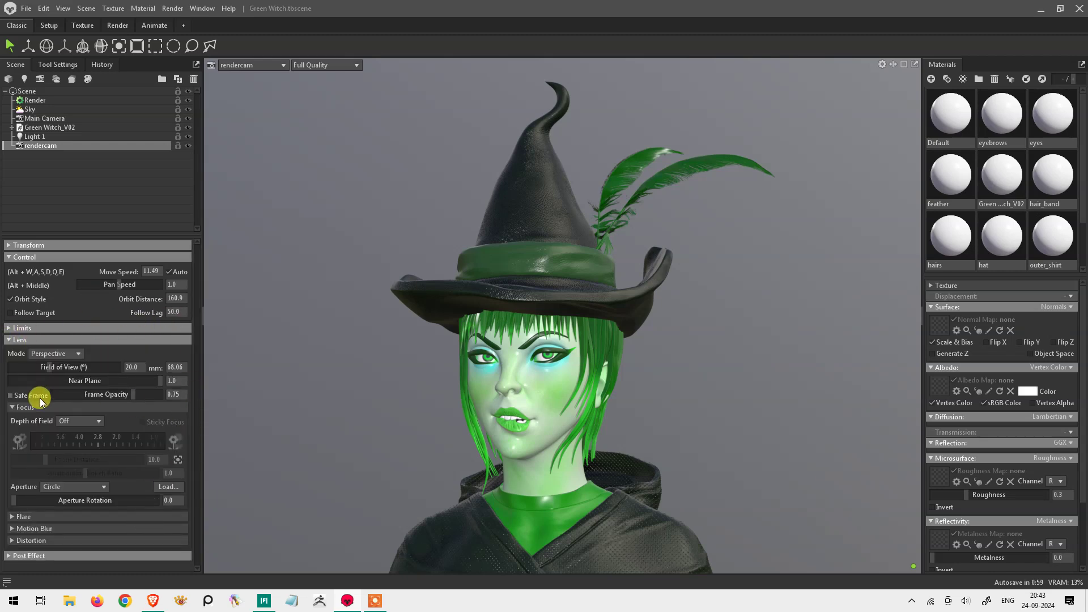
{"action": "left_click", "coordinate": [50, 399]}
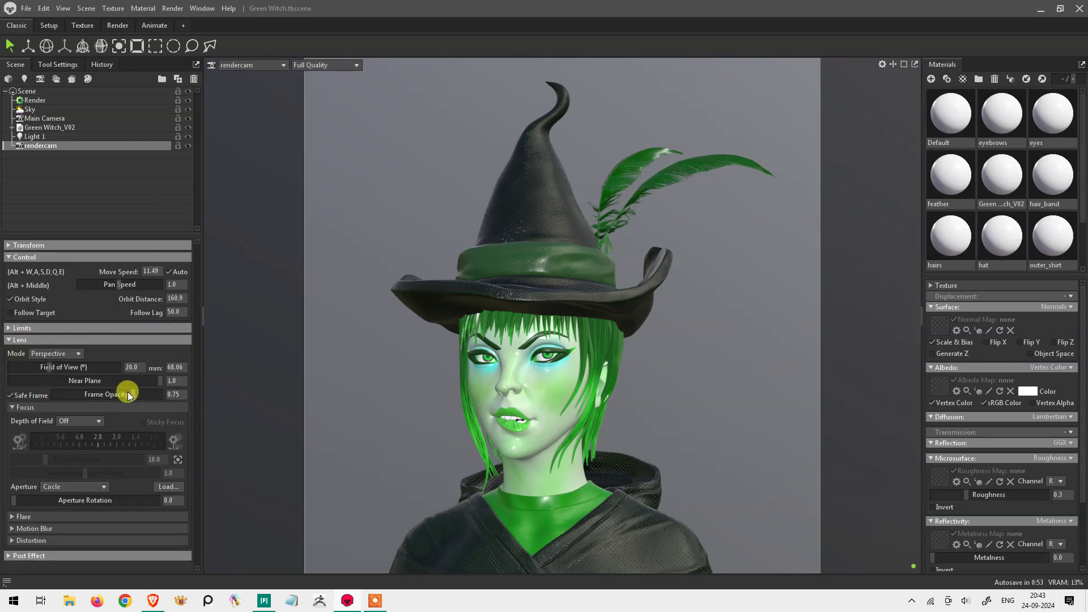
{"action": "left_click_drag", "start_coordinate": [132, 395], "coordinate": [164, 394]}
{"action": "left_click", "coordinate": [178, 146]}
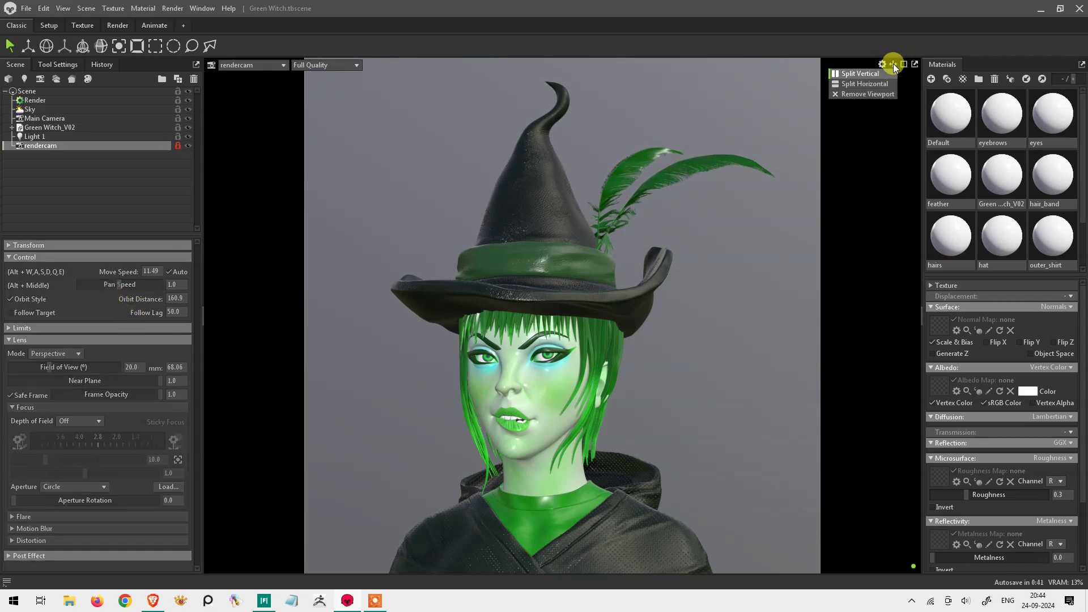
Step: Split the viewport and show the Main Camera in the right view
{"action": "left_click", "coordinate": [882, 73]}
{"action": "left_click", "coordinate": [642, 66]}
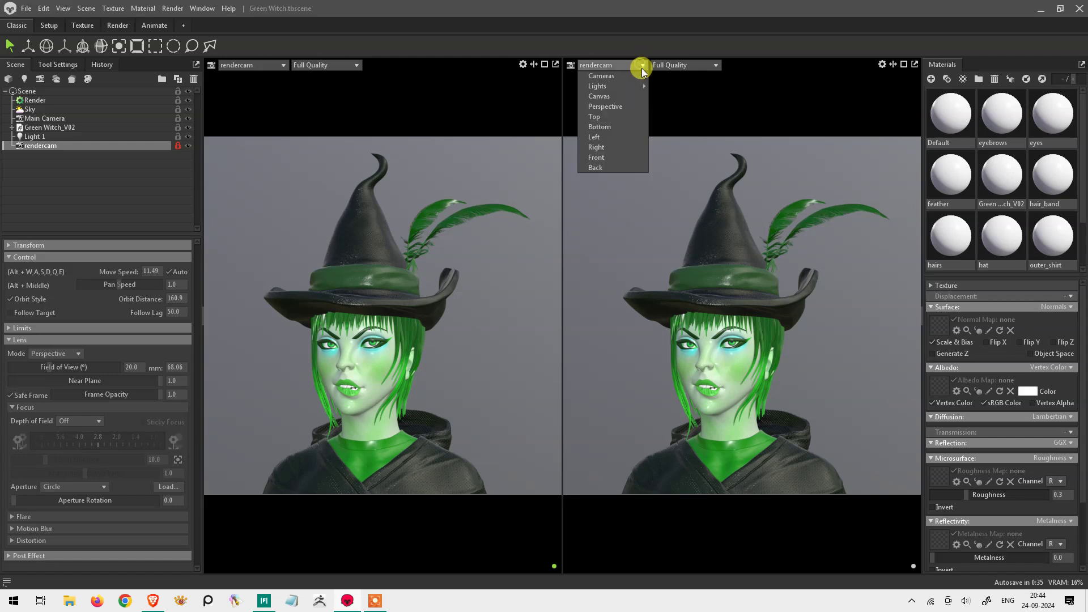
{"action": "left_click", "coordinate": [696, 76]}
{"action": "scroll", "coordinate": [792, 378], "scroll_direction": "up", "scroll_amount": 5}
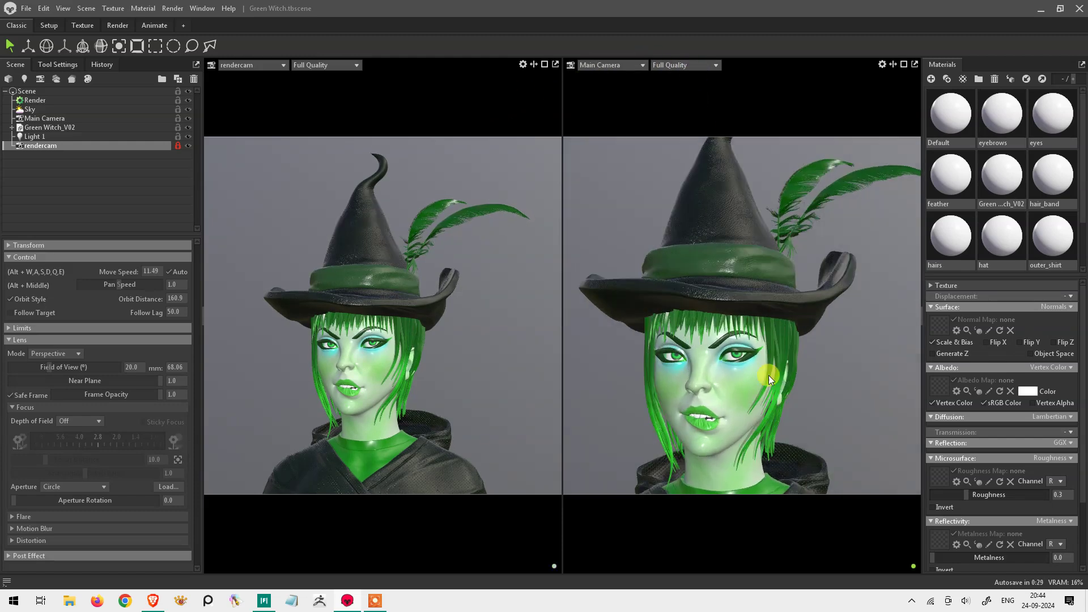
{"action": "scroll", "coordinate": [802, 340], "scroll_direction": "down", "scroll_amount": 5}
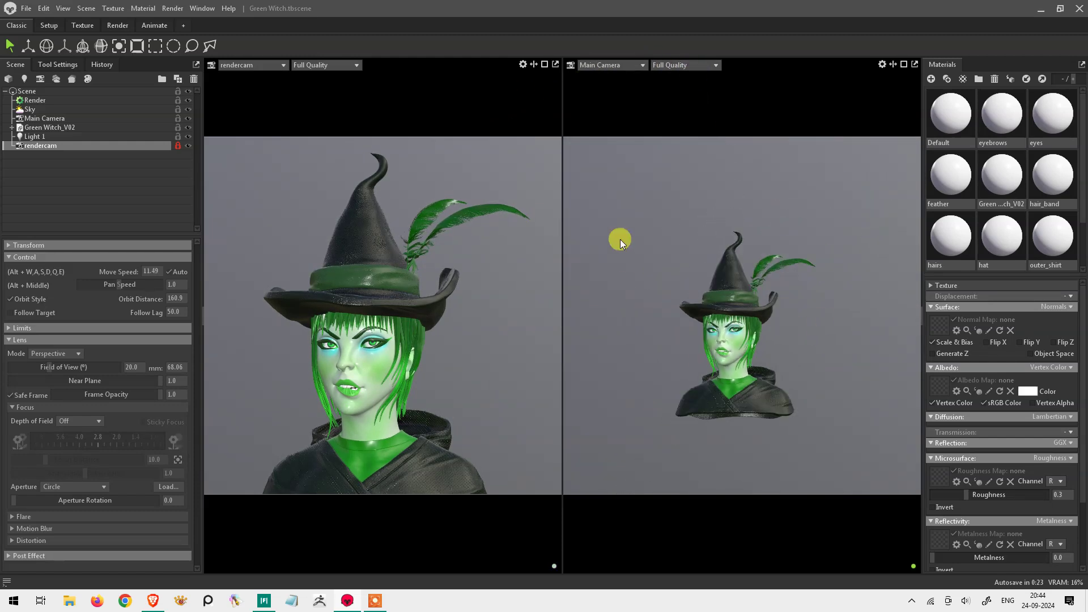
Step: Switch the sky backdrop from the sky image to a solid colour
{"action": "left_click", "coordinate": [30, 109]}
{"action": "left_click", "coordinate": [55, 468]}
{"action": "left_click", "coordinate": [57, 489]}
{"action": "left_click", "coordinate": [62, 468]}
{"action": "left_click", "coordinate": [71, 499]}
{"action": "left_click", "coordinate": [62, 467]}
{"action": "left_click", "coordinate": [57, 508]}
{"action": "left_click", "coordinate": [62, 468]}
{"action": "left_click", "coordinate": [47, 478]}
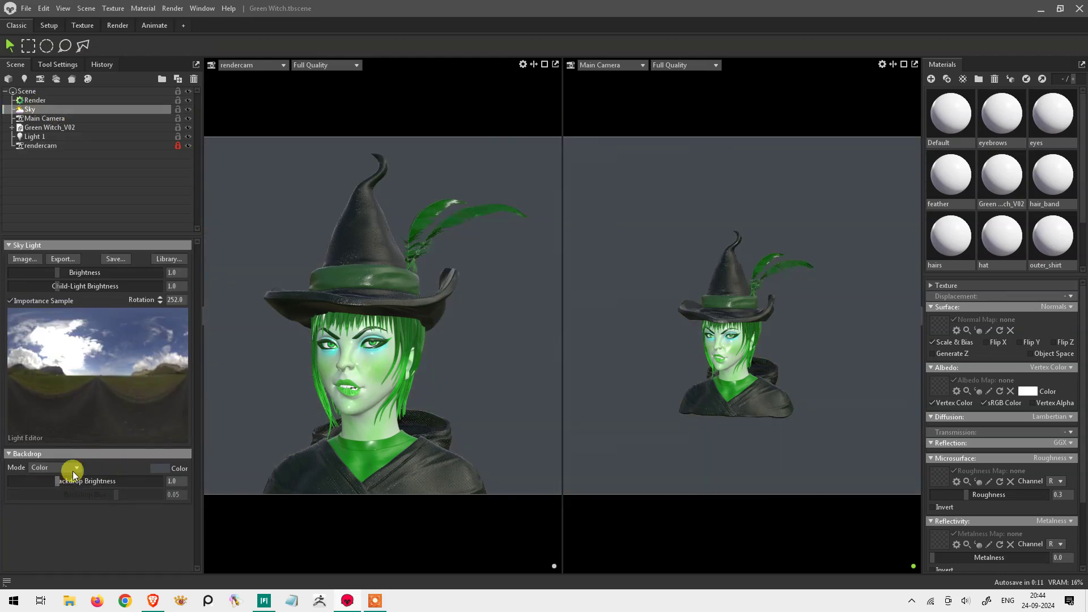
{"action": "left_click", "coordinate": [160, 468]}
Step: Pick a deep near-black green backdrop colour and confirm it
{"action": "left_click", "coordinate": [481, 340]}
{"action": "left_click", "coordinate": [522, 297]}
{"action": "left_click", "coordinate": [500, 348]}
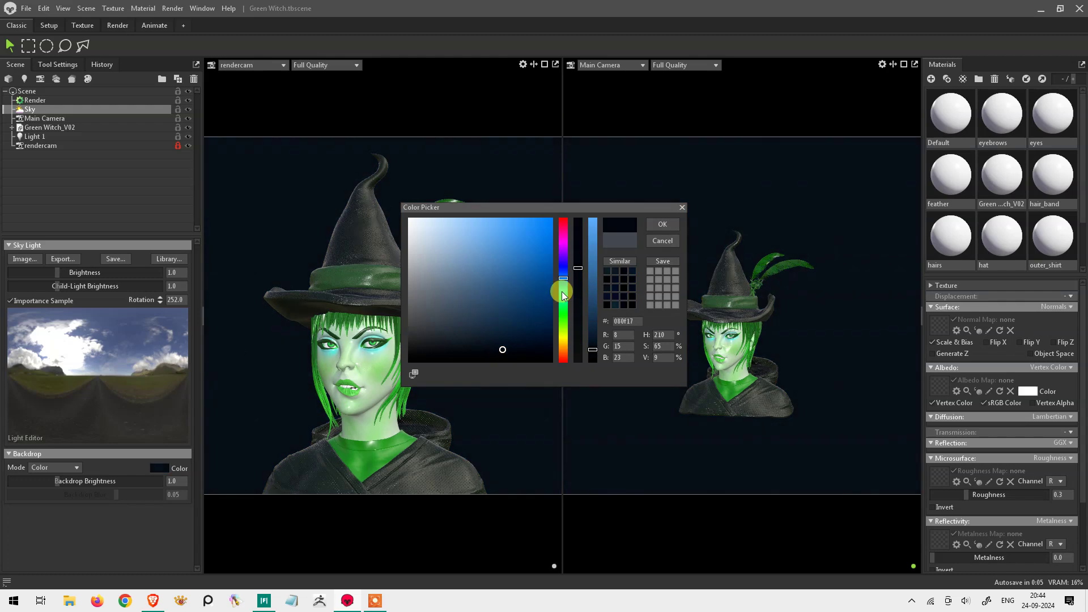
{"action": "left_click_drag", "start_coordinate": [563, 286], "coordinate": [563, 305]}
{"action": "left_click", "coordinate": [530, 333]}
{"action": "left_click", "coordinate": [663, 223]}
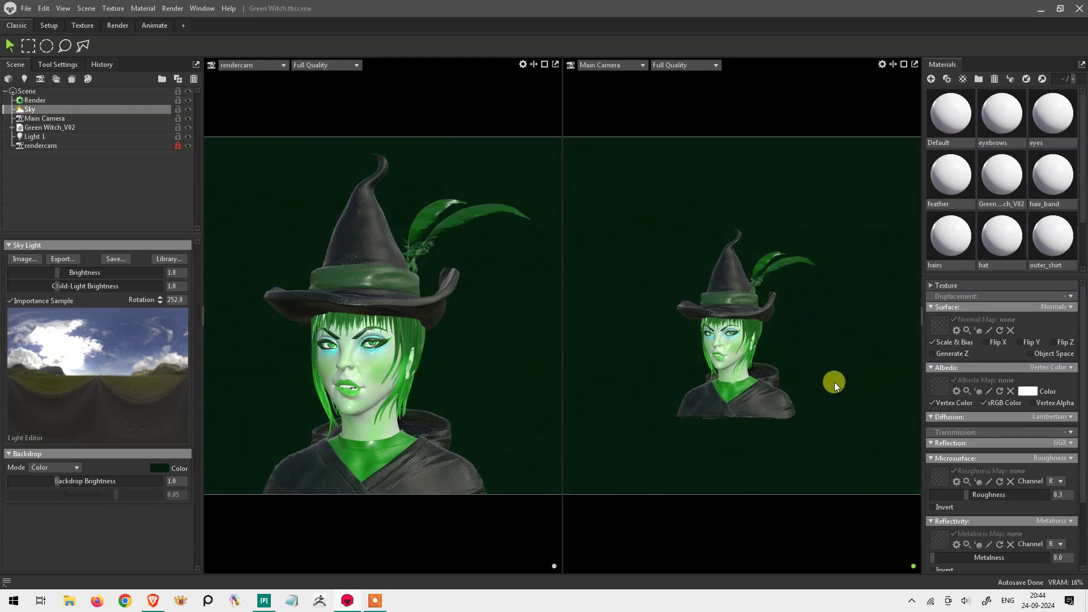
Step: Select Light 1 with the move tool and zoom the Main Camera view out
{"action": "left_click", "coordinate": [68, 136]}
{"action": "scroll", "coordinate": [755, 298], "scroll_direction": "down", "scroll_amount": 2}
{"action": "key", "text": "w"}
{"action": "scroll", "coordinate": [809, 408], "scroll_direction": "down", "scroll_amount": 2}
{"action": "mouse_move", "coordinate": [809, 408]}
{"action": "left_mouse_down"}
{"action": "mouse_move", "coordinate": [763, 425]}
{"action": "mouse_move", "coordinate": [753, 312]}
{"action": "mouse_move", "coordinate": [689, 309]}
{"action": "left_mouse_up"}
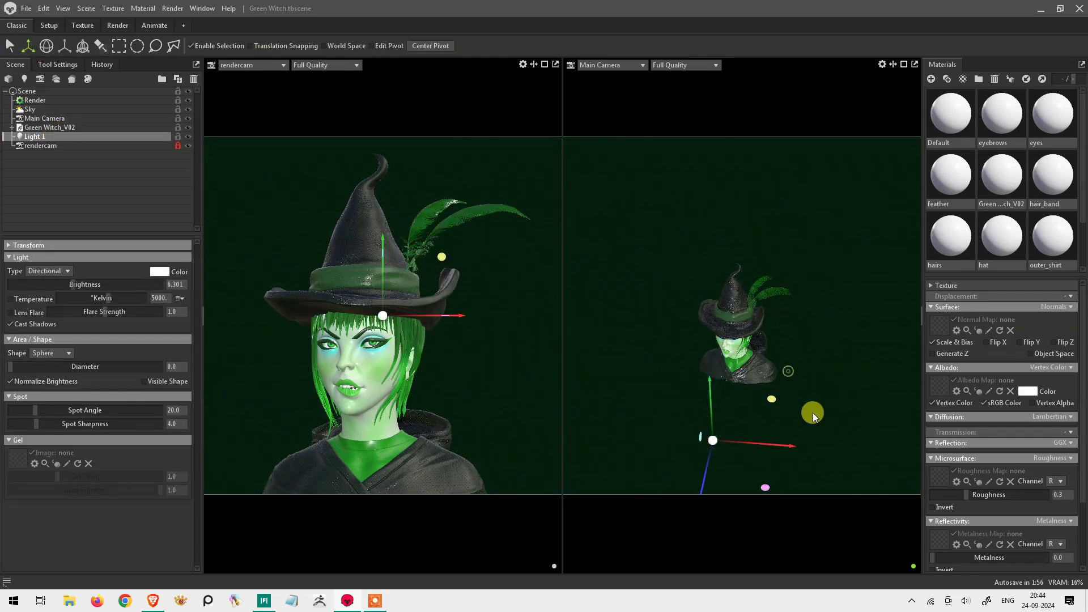
Step: Make Light 1 an Omni light and hide the sky
{"action": "left_click", "coordinate": [50, 271]}
{"action": "left_click", "coordinate": [46, 296]}
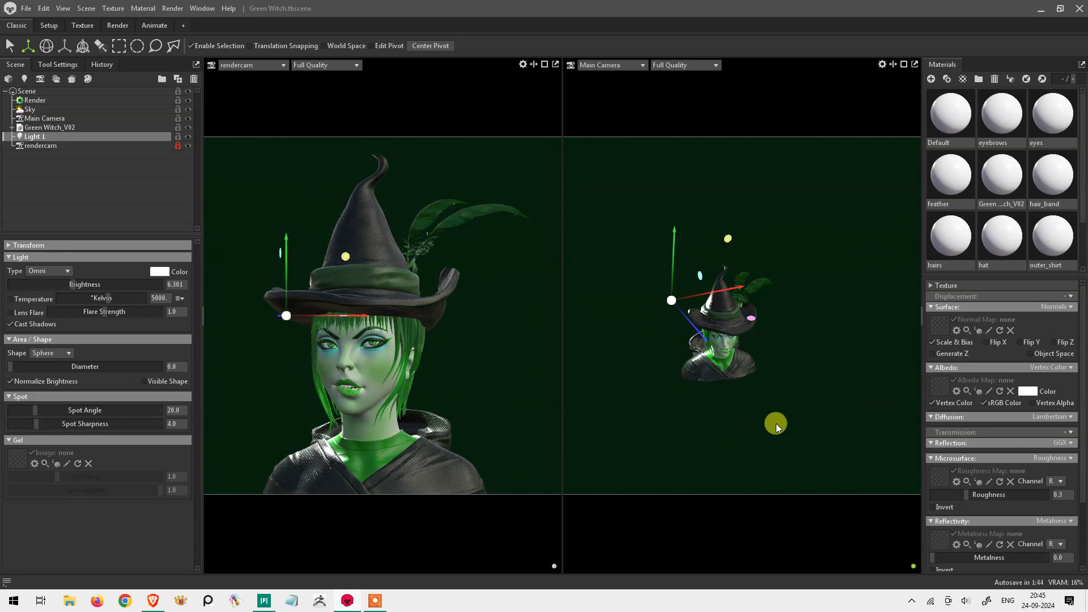
{"action": "left_click", "coordinate": [188, 109]}
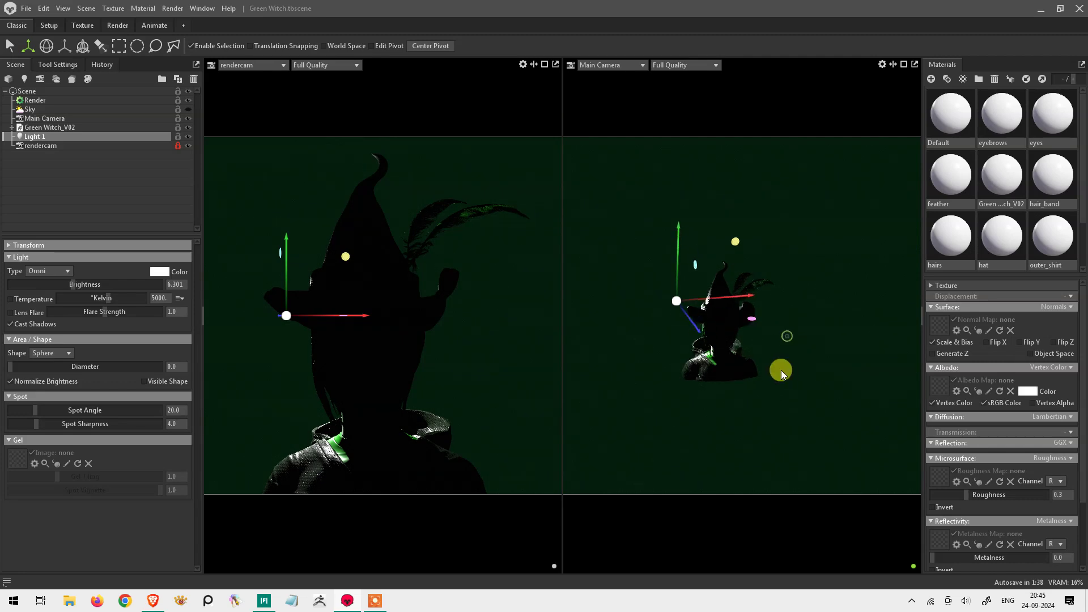
Step: Place Light 1 beside the witch's face, then open the Render settings
{"action": "mouse_move", "coordinate": [703, 352]}
{"action": "right_mouse_down"}
{"action": "mouse_move", "coordinate": [859, 371]}
{"action": "mouse_move", "coordinate": [705, 287]}
{"action": "mouse_move", "coordinate": [838, 309]}
{"action": "mouse_move", "coordinate": [731, 287]}
{"action": "right_mouse_up"}
{"action": "mouse_move", "coordinate": [732, 288]}
{"action": "left_mouse_down"}
{"action": "mouse_move", "coordinate": [875, 308]}
{"action": "mouse_move", "coordinate": [748, 333]}
{"action": "mouse_move", "coordinate": [807, 311]}
{"action": "mouse_move", "coordinate": [661, 253]}
{"action": "mouse_move", "coordinate": [705, 329]}
{"action": "mouse_move", "coordinate": [741, 363]}
{"action": "left_mouse_up"}
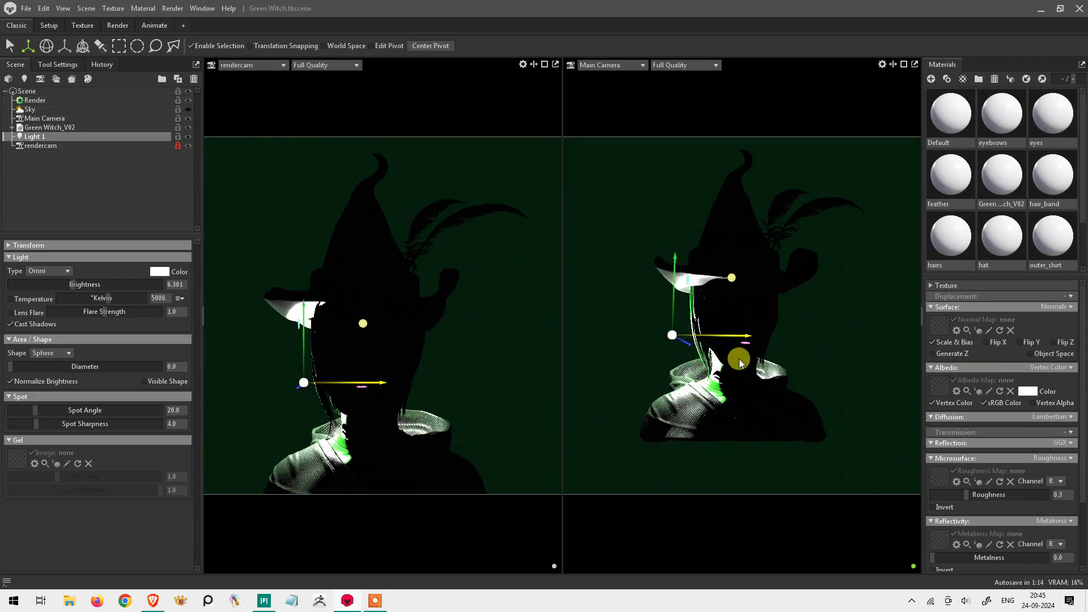
{"action": "mouse_move", "coordinate": [15, 369]}
{"action": "left_mouse_down"}
{"action": "mouse_move", "coordinate": [68, 366]}
{"action": "mouse_move", "coordinate": [17, 367]}
{"action": "left_mouse_up"}
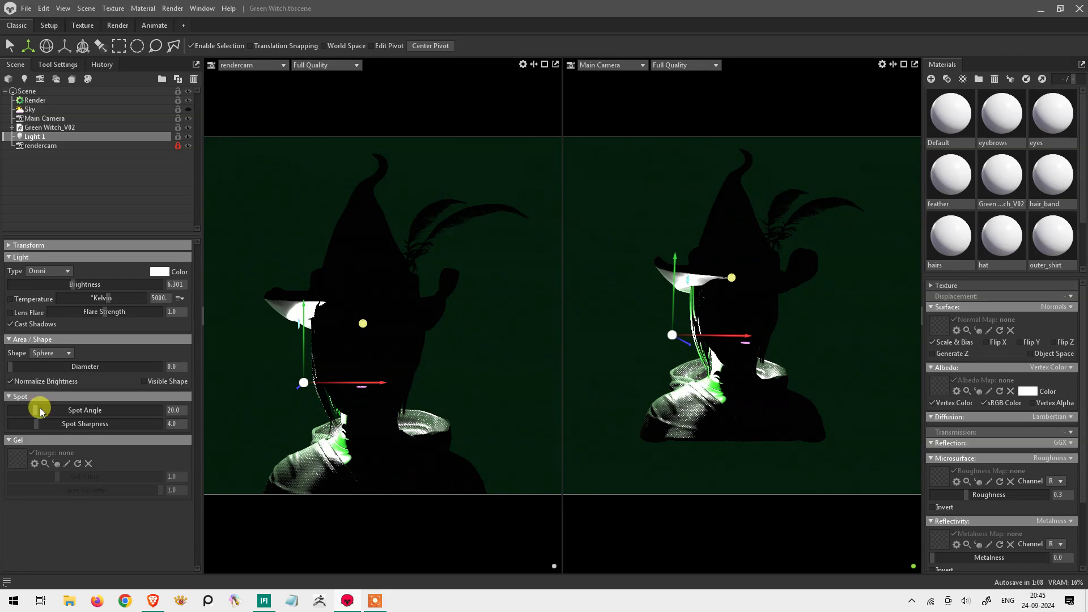
{"action": "mouse_move", "coordinate": [758, 335]}
{"action": "left_mouse_down"}
{"action": "mouse_move", "coordinate": [821, 287]}
{"action": "mouse_move", "coordinate": [848, 342]}
{"action": "mouse_move", "coordinate": [831, 356]}
{"action": "mouse_move", "coordinate": [816, 340]}
{"action": "left_mouse_up"}
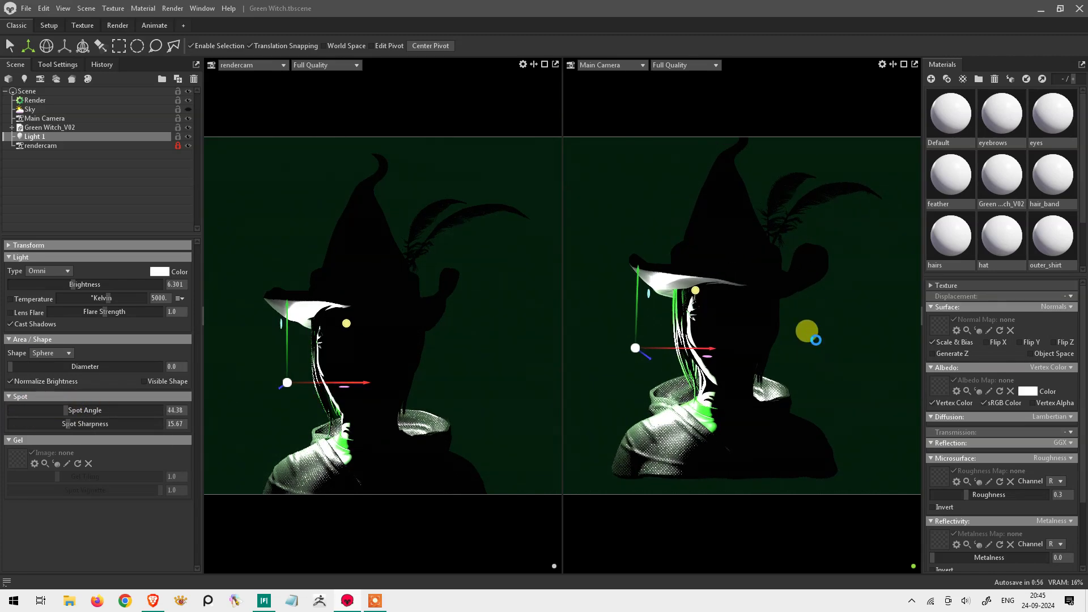
{"action": "left_click", "coordinate": [41, 100]}
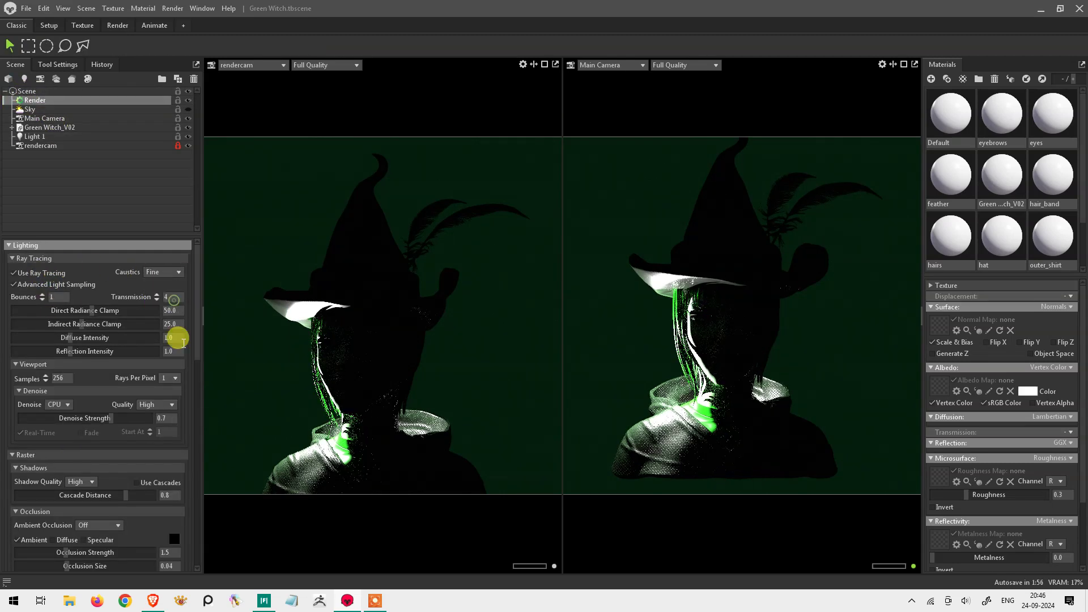
Step: Enable Use Cascades, Ray Traced ambient occlusion and Local Reflections, then select Green Witch_V02
{"action": "scroll", "coordinate": [191, 367], "scroll_direction": "down", "scroll_amount": 3}
{"action": "left_click", "coordinate": [161, 378]}
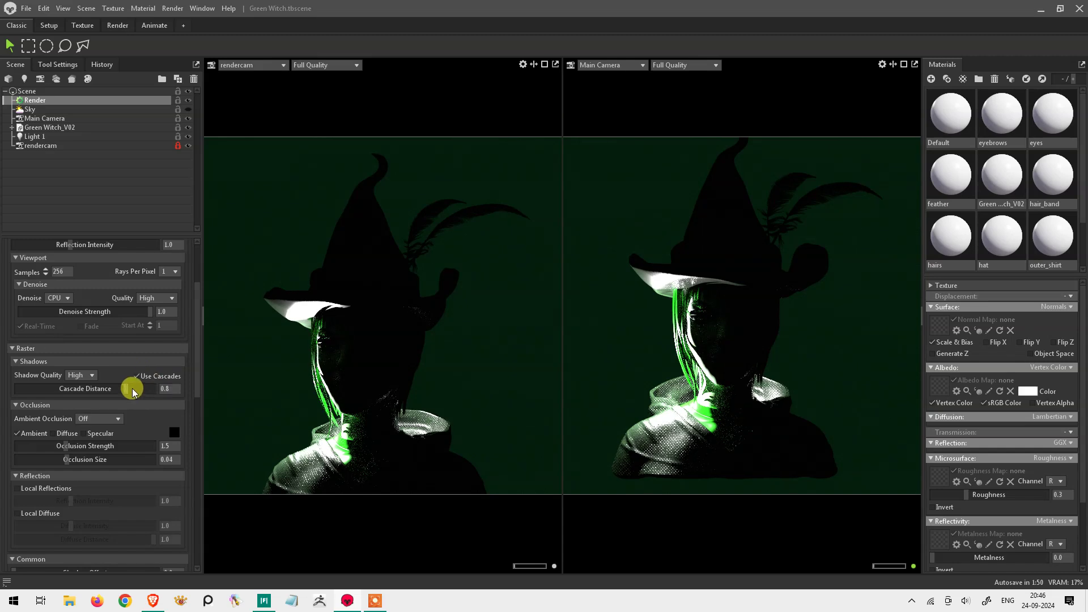
{"action": "left_click", "coordinate": [99, 419]}
{"action": "left_click", "coordinate": [93, 446]}
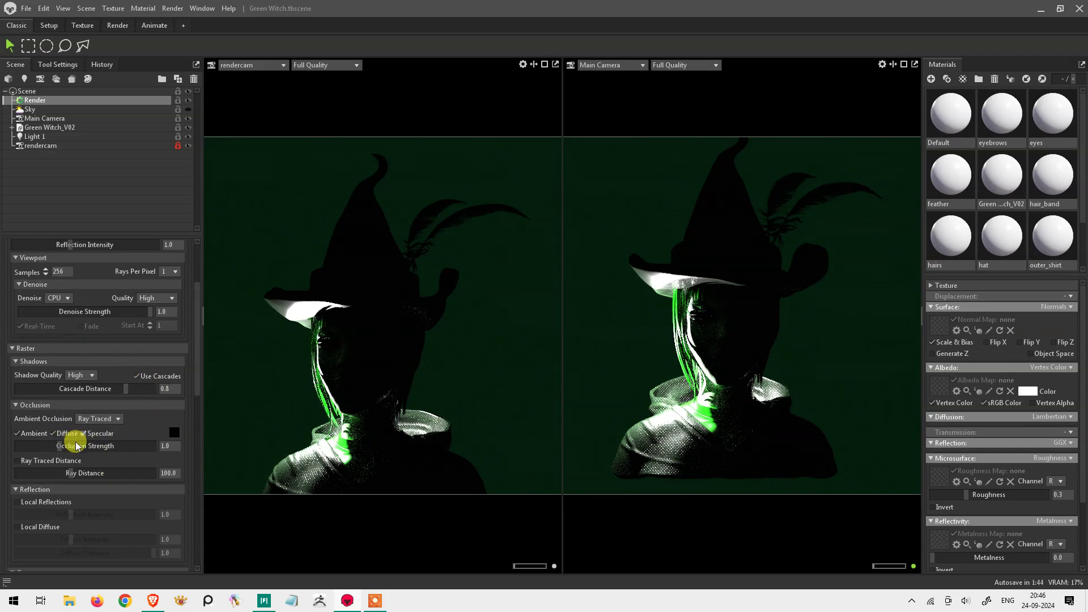
{"action": "scroll", "coordinate": [194, 390], "scroll_direction": "down", "scroll_amount": 3}
{"action": "left_click", "coordinate": [28, 395]}
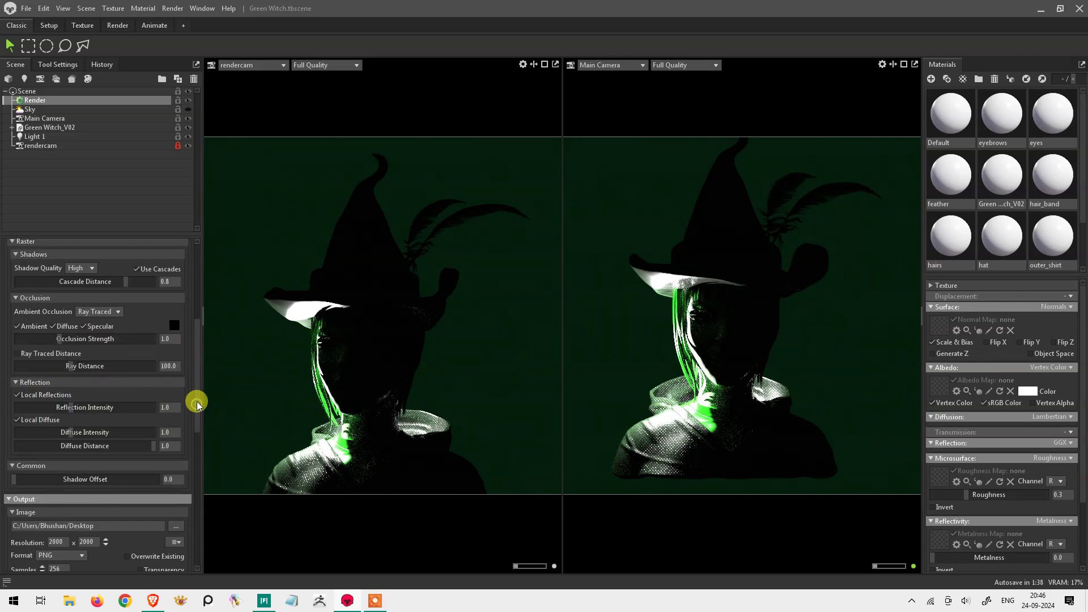
{"action": "left_click_drag", "start_coordinate": [196, 402], "coordinate": [198, 288]}
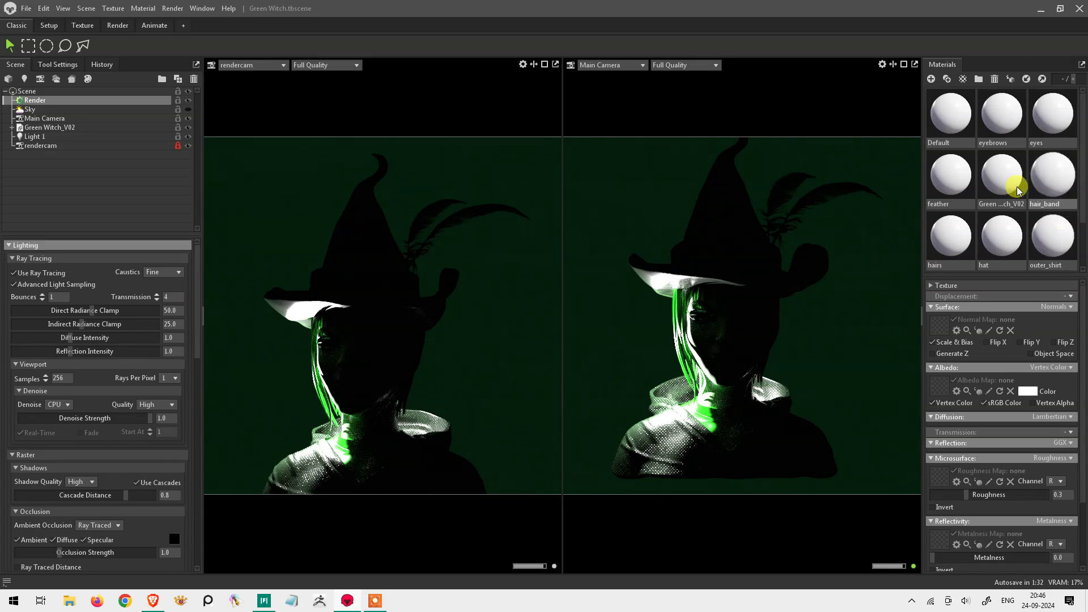
{"action": "left_click", "coordinate": [1003, 181]}
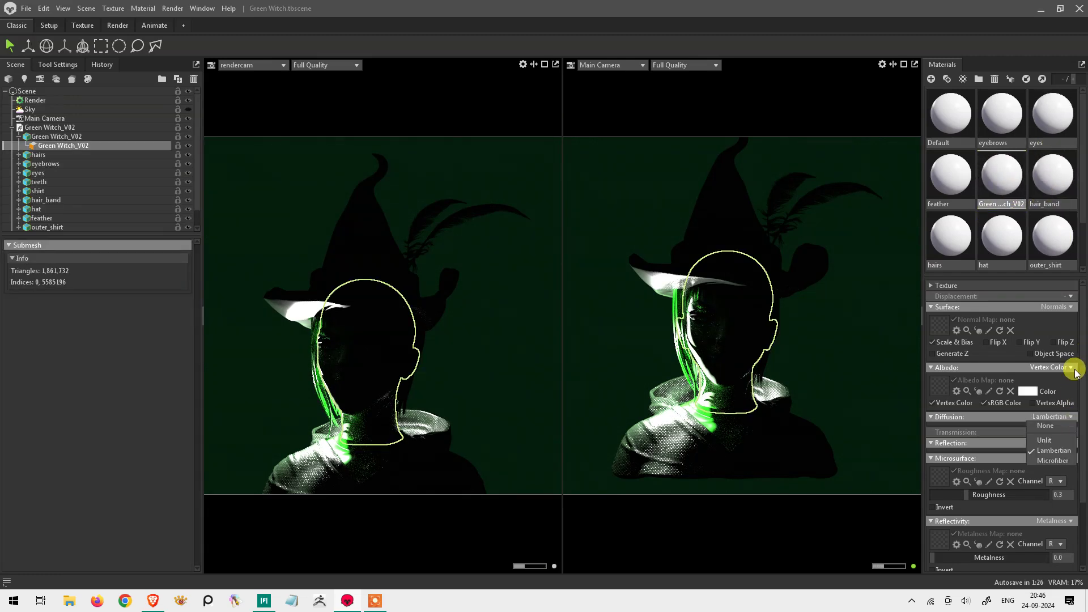
Step: Set the skin transmission to Volumetric Scattering and confirm a scatter colour
{"action": "left_click", "coordinate": [1059, 432]}
{"action": "scroll", "coordinate": [1056, 436], "scroll_direction": "down", "scroll_amount": 3}
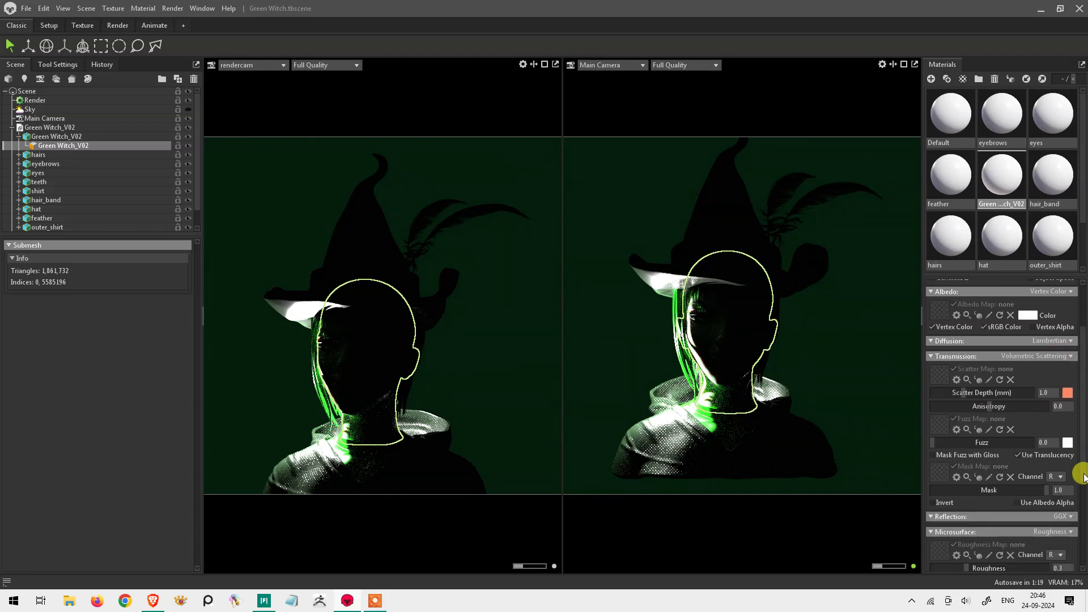
{"action": "left_click", "coordinate": [1068, 381]}
{"action": "left_click", "coordinate": [662, 224]}
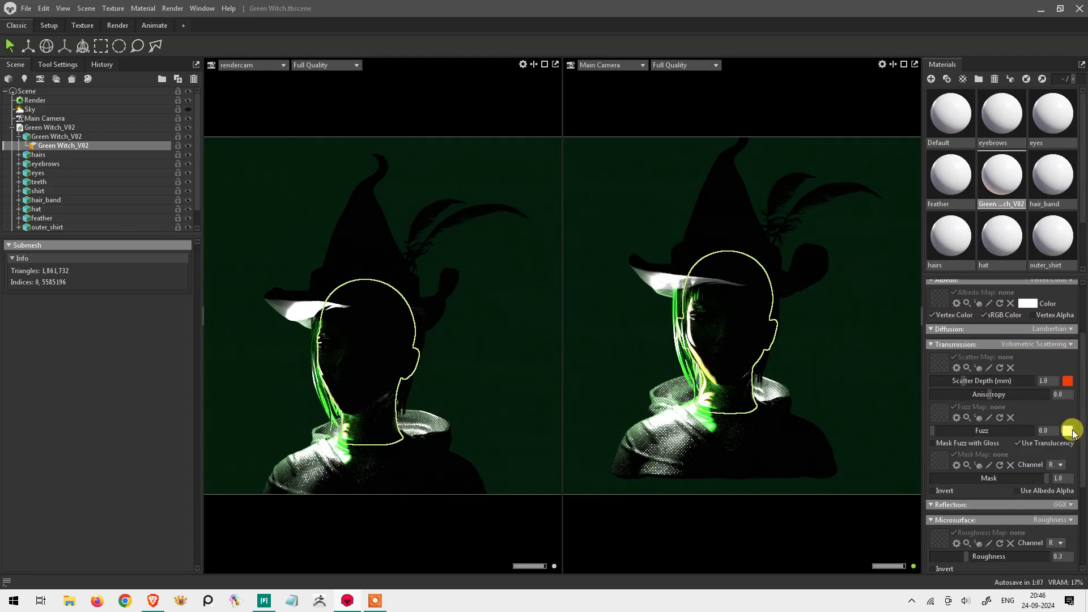
Step: Hide all but the head mesh, adjust fuzz and lower scatter depth to 0.048
{"action": "left_click", "coordinate": [19, 136]}
{"action": "mouse_move", "coordinate": [189, 146]}
{"action": "left_mouse_down"}
{"action": "mouse_move", "coordinate": [189, 218]}
{"action": "mouse_move", "coordinate": [189, 145]}
{"action": "left_mouse_up"}
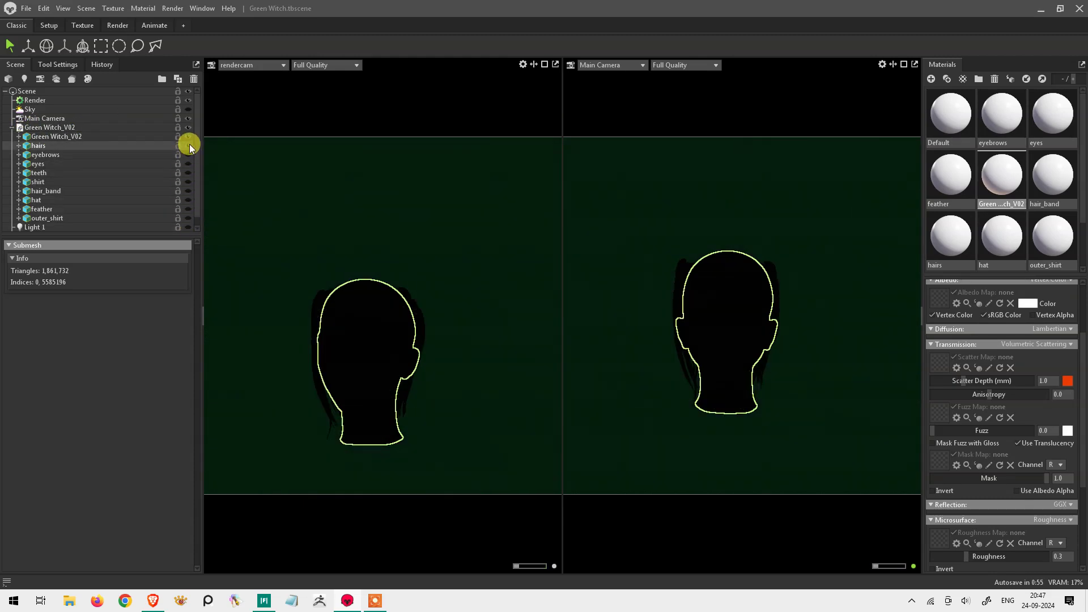
{"action": "left_click", "coordinate": [164, 139]}
{"action": "scroll", "coordinate": [190, 219], "scroll_direction": "down", "scroll_amount": 1}
{"action": "left_click_drag", "start_coordinate": [945, 431], "coordinate": [990, 431]}
{"action": "left_click_drag", "start_coordinate": [1006, 386], "coordinate": [956, 384]}
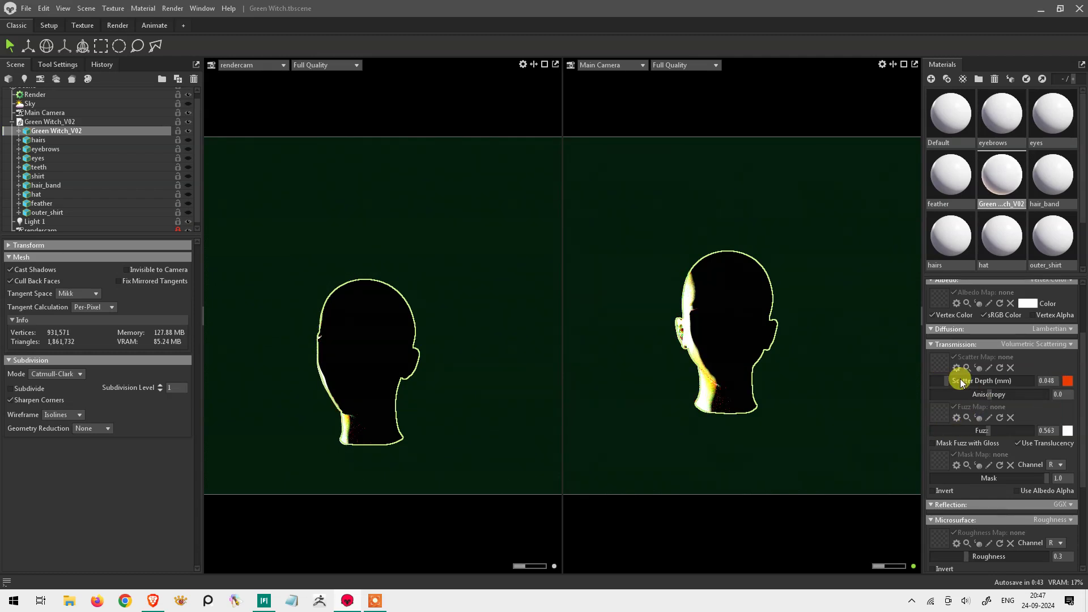
Step: Move Light 1 right and upward, turning the sky lighting back on
{"action": "left_click", "coordinate": [12, 121]}
{"action": "left_click", "coordinate": [36, 137]}
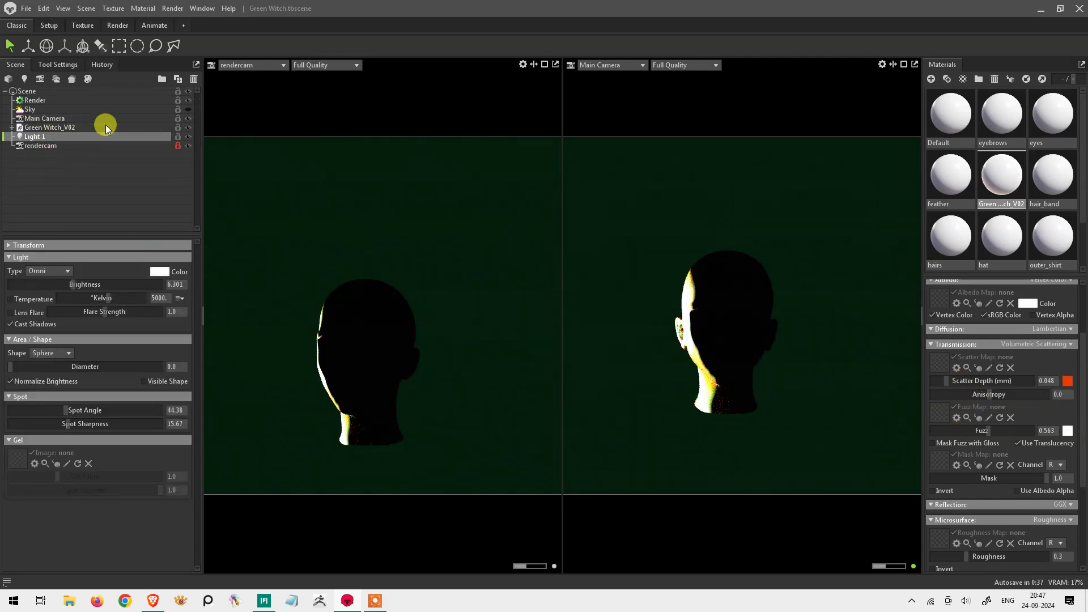
{"action": "key", "text": "w"}
{"action": "left_click_drag", "start_coordinate": [715, 345], "coordinate": [727, 343]}
{"action": "left_click_drag", "start_coordinate": [666, 266], "coordinate": [678, 241]}
{"action": "left_click", "coordinate": [188, 109]}
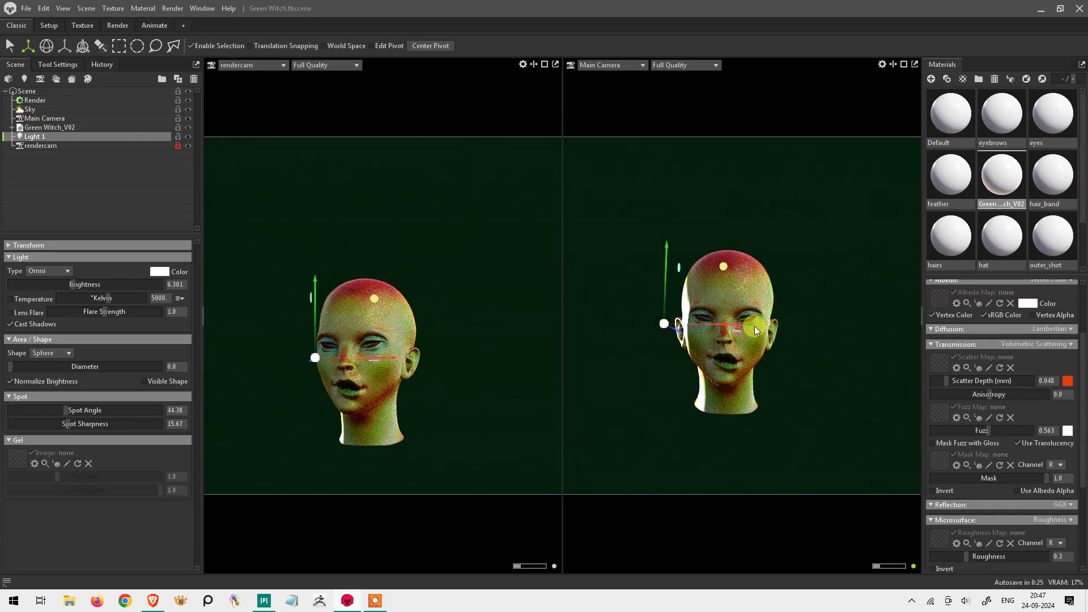
{"action": "left_click_drag", "start_coordinate": [669, 245], "coordinate": [660, 258]}
Step: Set a pale green scatter colour, scatter depth 0.509 and roughness 0.475
{"action": "left_click", "coordinate": [970, 381]}
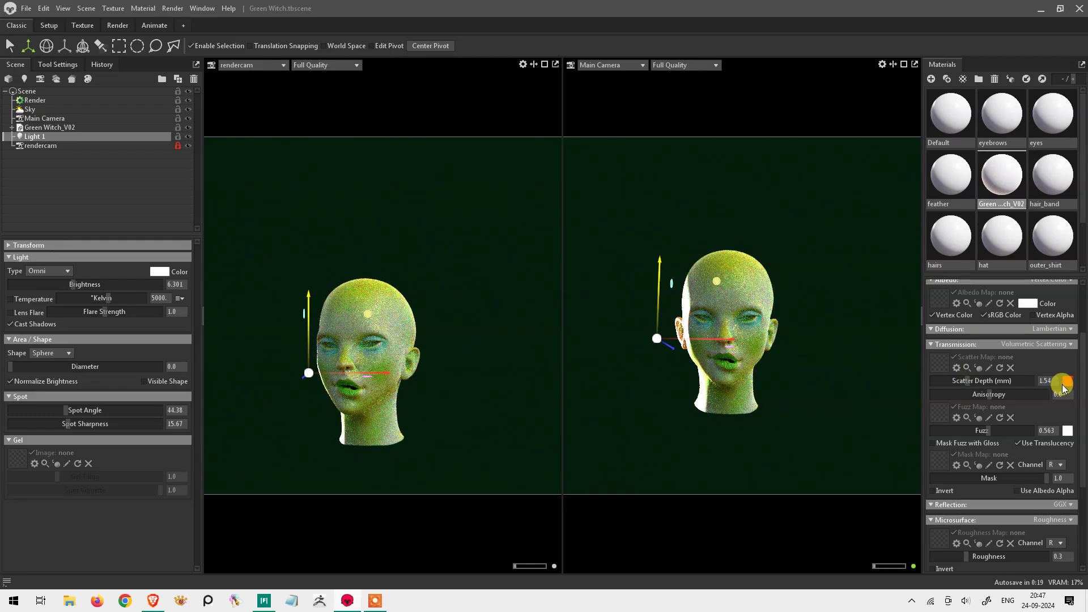
{"action": "left_click", "coordinate": [1068, 380]}
{"action": "left_click", "coordinate": [482, 224]}
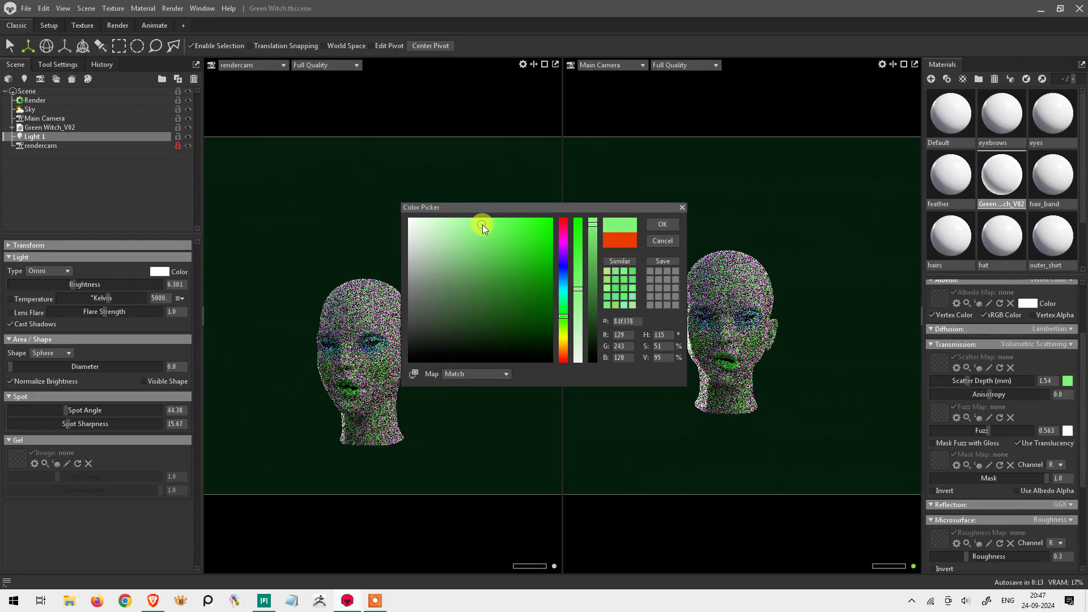
{"action": "left_click", "coordinate": [663, 224]}
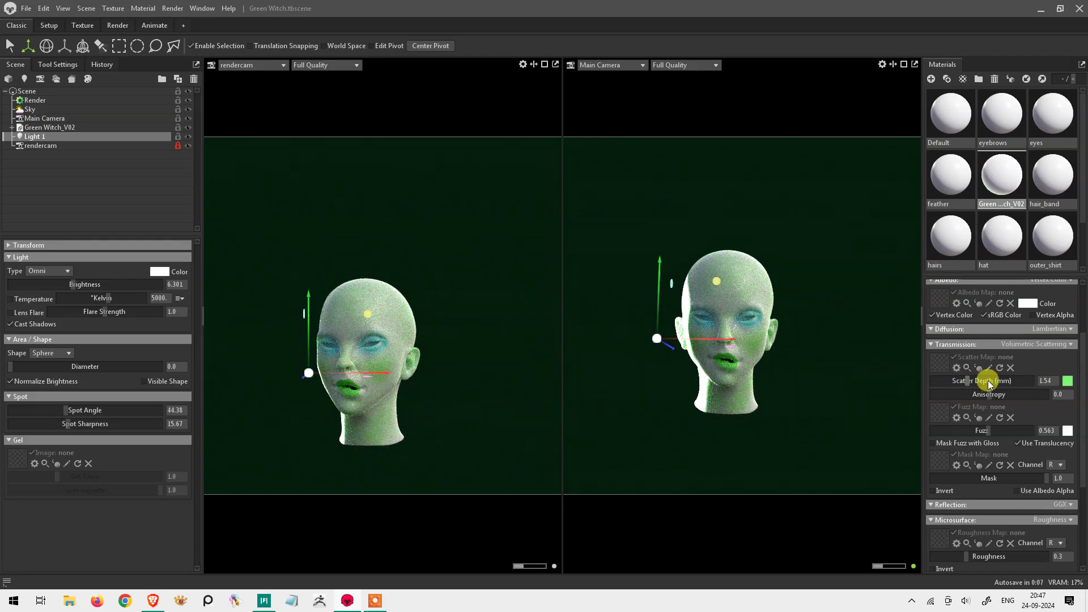
{"action": "left_click_drag", "start_coordinate": [1009, 379], "coordinate": [958, 385]}
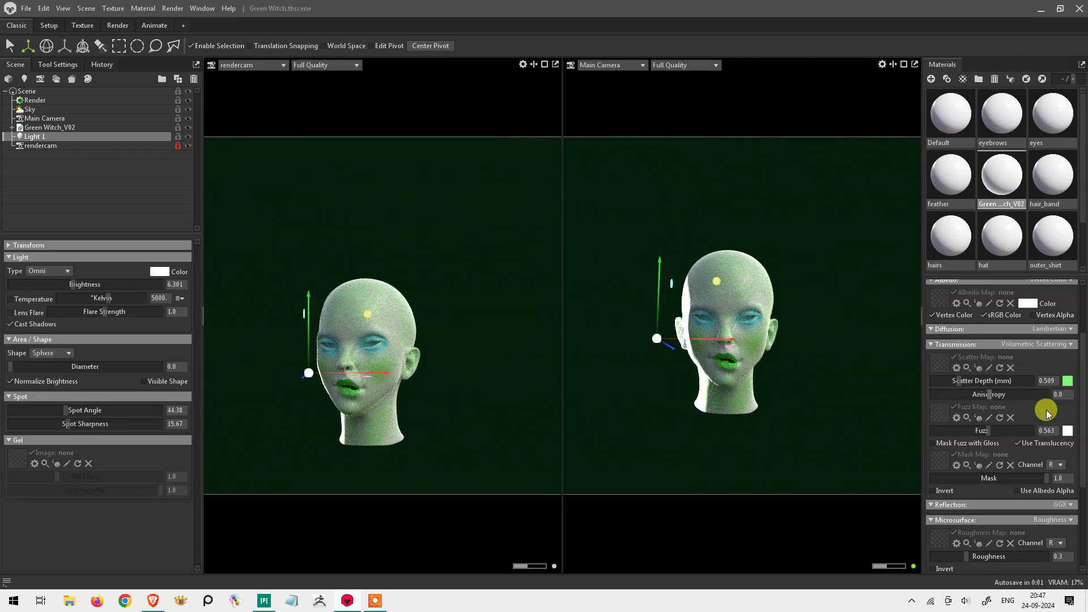
{"action": "scroll", "coordinate": [1048, 413], "scroll_direction": "down", "scroll_amount": 3}
{"action": "mouse_move", "coordinate": [972, 447]}
{"action": "left_mouse_down"}
{"action": "mouse_move", "coordinate": [986, 465]}
{"action": "mouse_move", "coordinate": [992, 454]}
{"action": "left_mouse_up"}
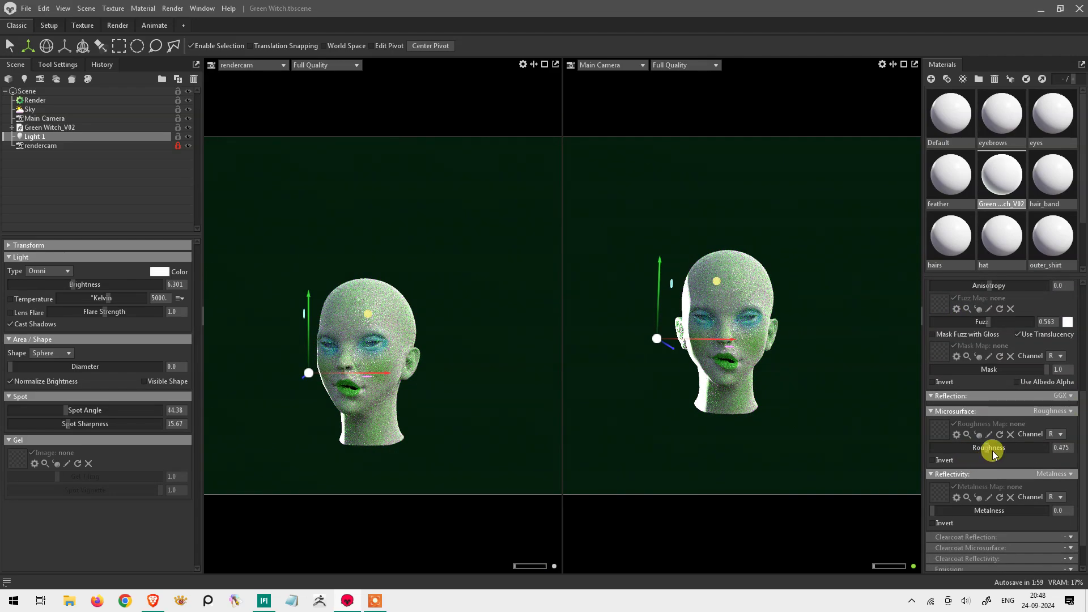
Step: Unhide the hair, shirt, body, hat, feather and outer shirt meshes in Green Witch_V02
{"action": "double_click", "coordinate": [126, 128]}
{"action": "left_click", "coordinate": [189, 146]}
{"action": "left_click", "coordinate": [188, 181]}
{"action": "left_click", "coordinate": [189, 208]}
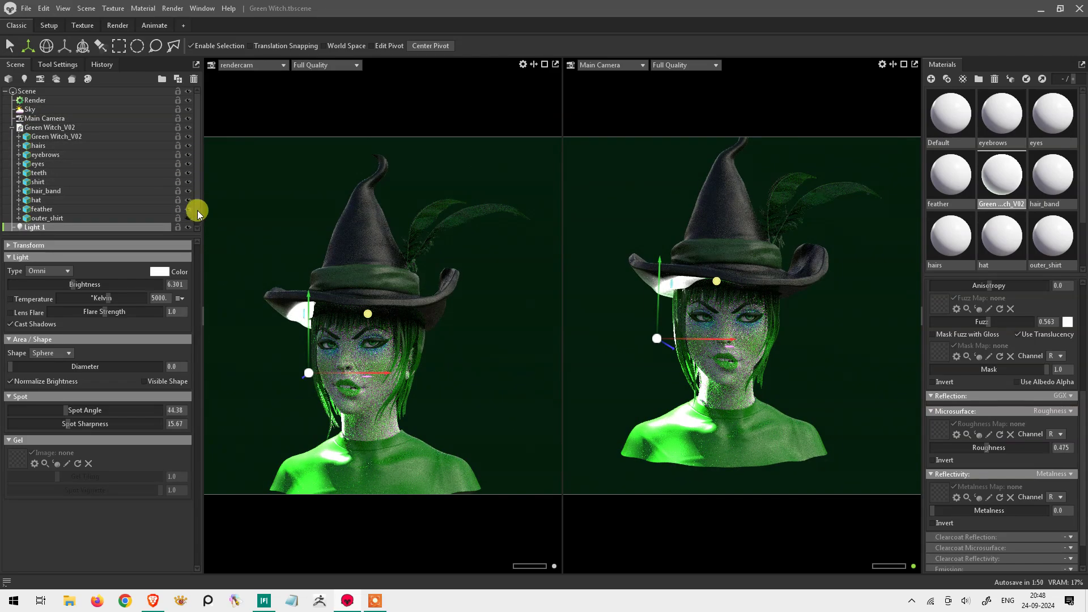
{"action": "scroll", "coordinate": [179, 199], "scroll_direction": "down", "scroll_amount": 1}
Step: Lower eyebrows roughness to 0.45 and set eyebrows and eyes reflectivity to Specular
{"action": "left_click", "coordinate": [1002, 116]}
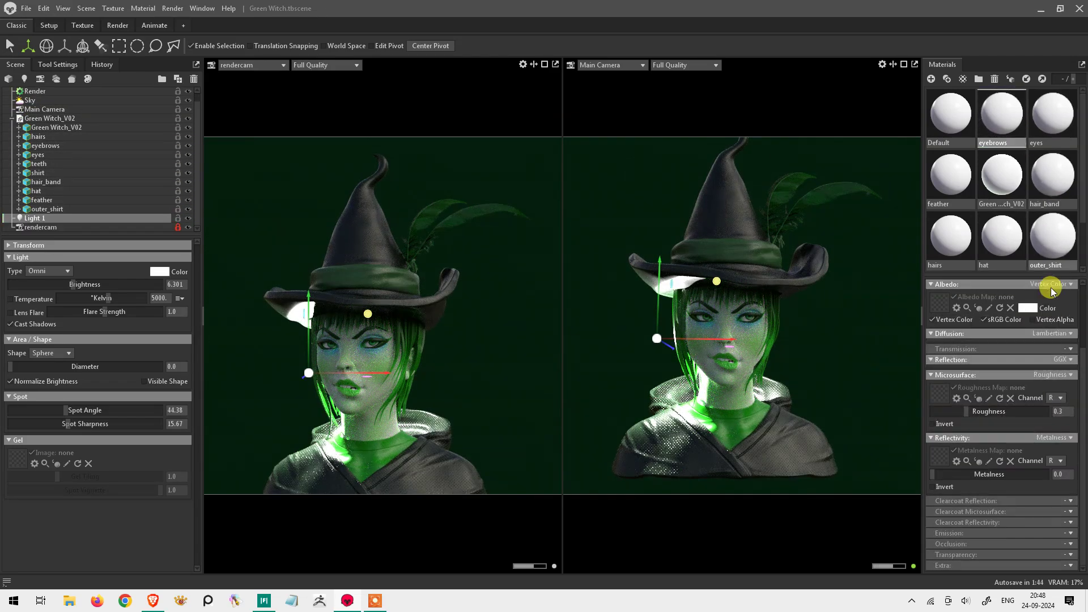
{"action": "left_click_drag", "start_coordinate": [989, 429], "coordinate": [986, 423]}
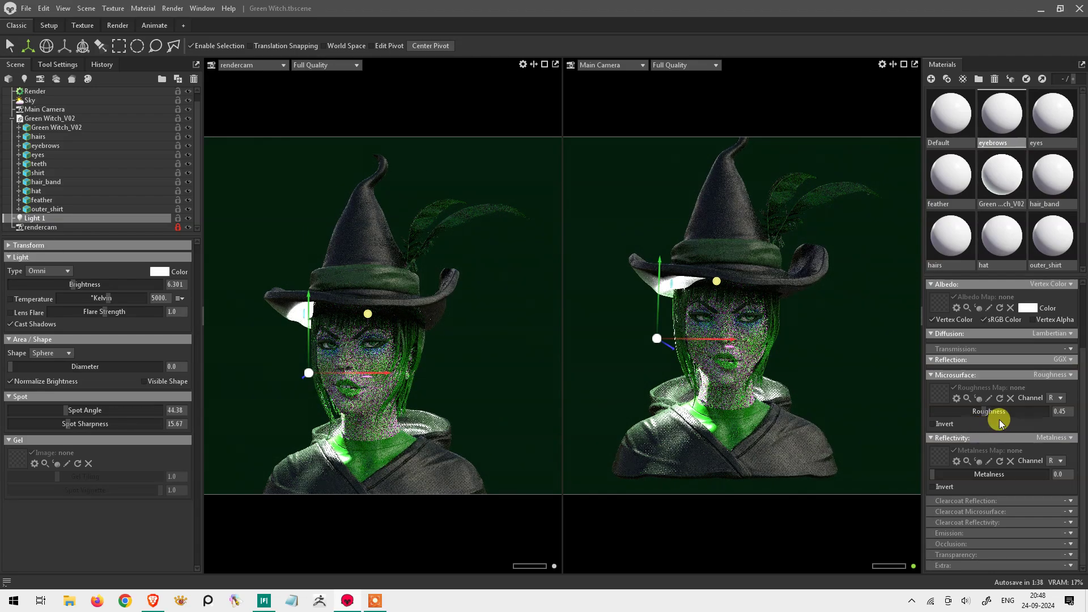
{"action": "left_click", "coordinate": [1055, 438]}
{"action": "left_click", "coordinate": [1048, 460]}
{"action": "left_click", "coordinate": [1052, 113]}
{"action": "left_click", "coordinate": [1055, 438]}
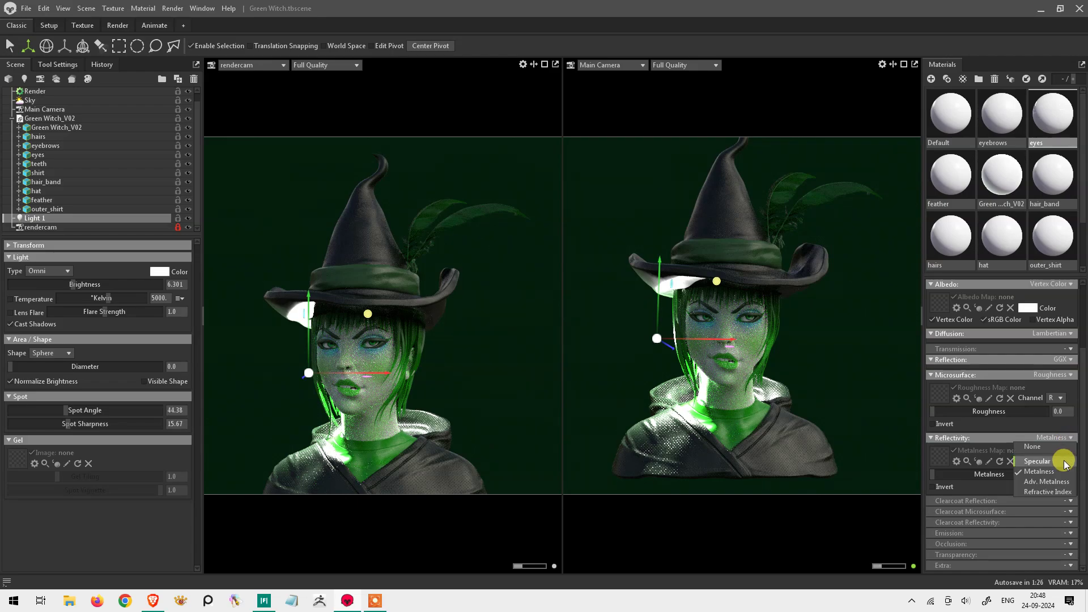
{"action": "left_click", "coordinate": [1065, 460]}
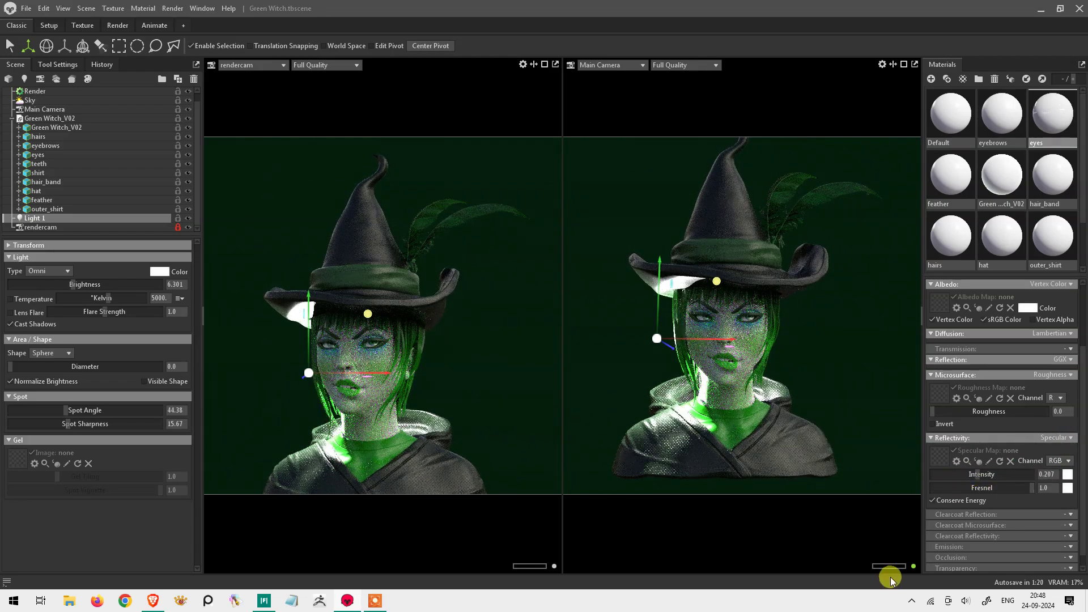
Step: Give the feather green Volumetric Scattering at 0.553 scatter depth and tune its roughness
{"action": "left_click", "coordinate": [969, 177]}
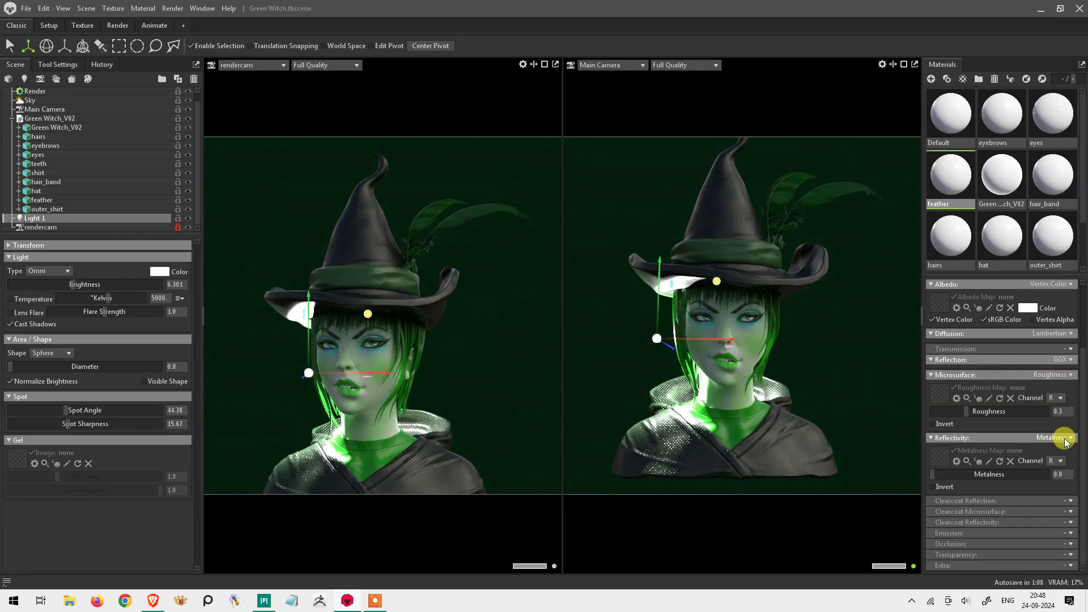
{"action": "left_click", "coordinate": [1070, 349]}
{"action": "left_click", "coordinate": [1054, 394]}
{"action": "left_click", "coordinate": [1068, 386]}
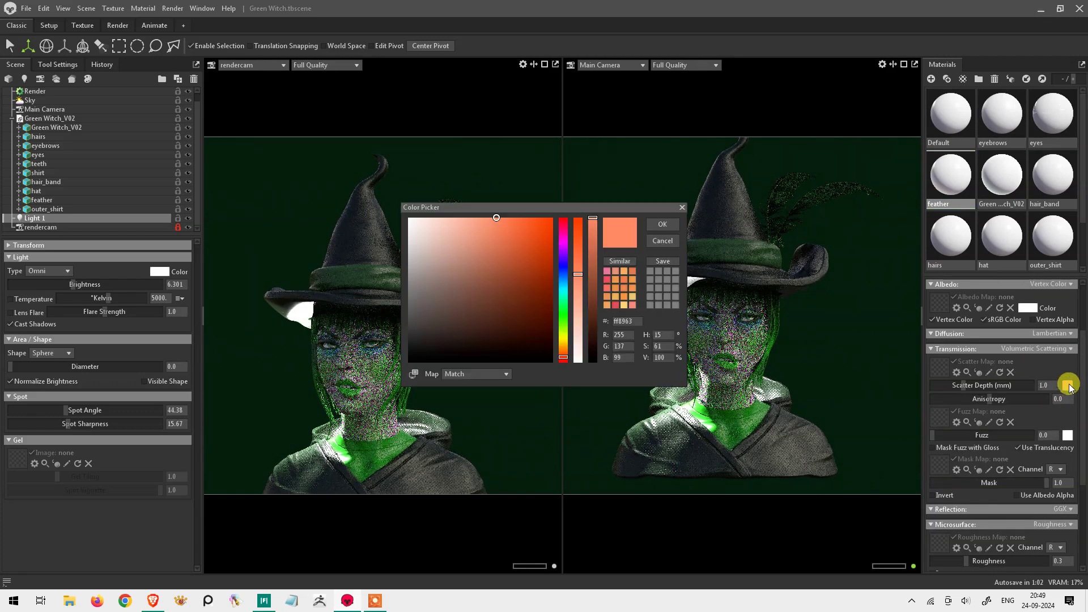
{"action": "left_click", "coordinate": [564, 340]}
{"action": "left_click", "coordinate": [676, 216]}
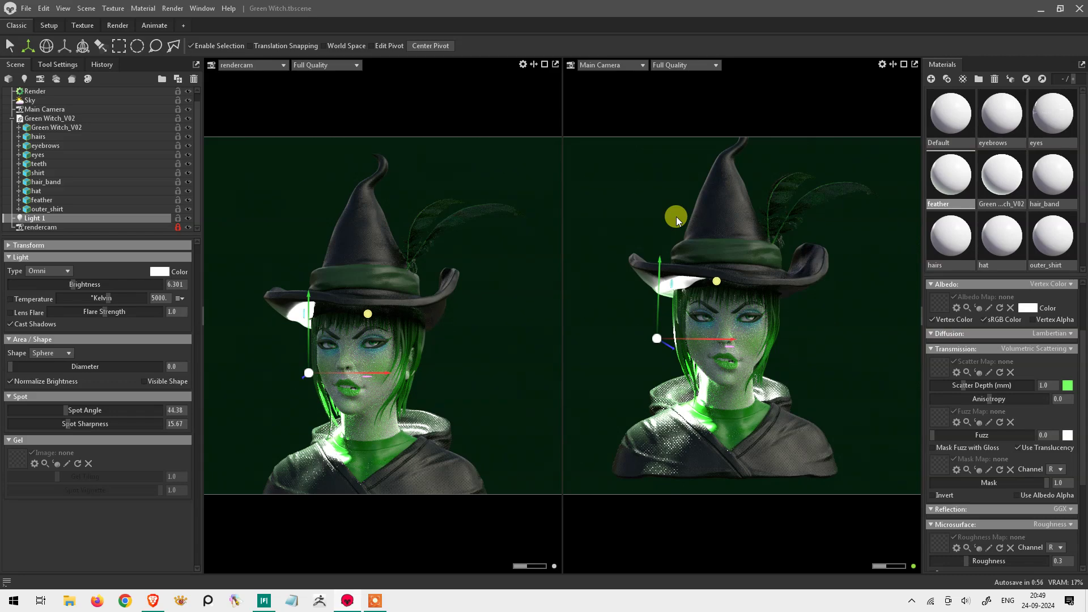
{"action": "left_click_drag", "start_coordinate": [963, 389], "coordinate": [1019, 389]}
{"action": "left_click_drag", "start_coordinate": [996, 547], "coordinate": [981, 545]}
Step: Set hair_band roughness to 0.51 and give hairs Volumetric Scattering transmission
{"action": "left_click", "coordinate": [1056, 176]}
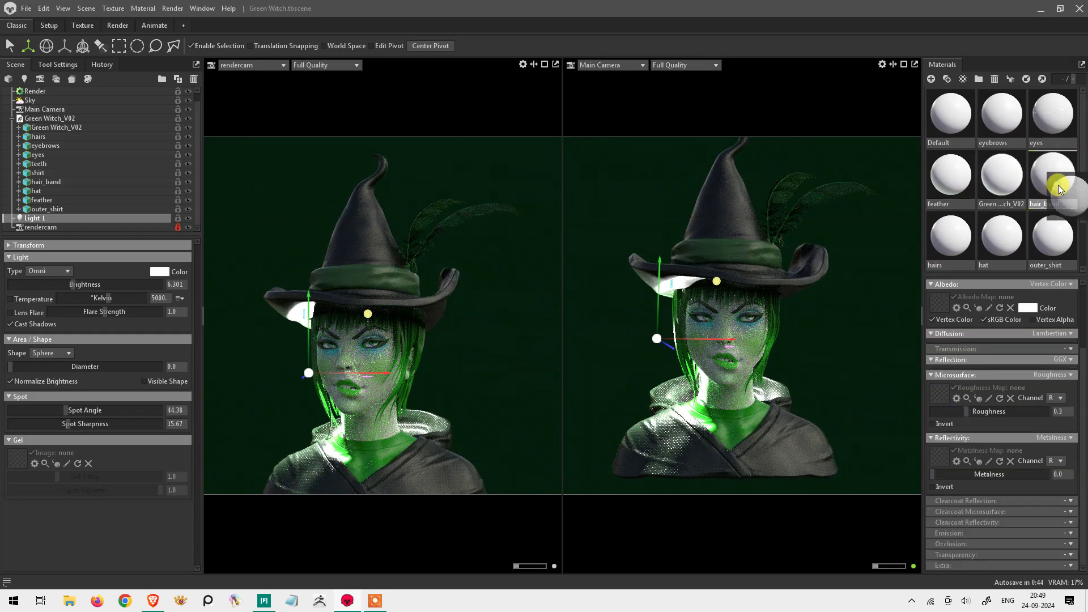
{"action": "mouse_move", "coordinate": [982, 408]}
{"action": "left_mouse_down"}
{"action": "mouse_move", "coordinate": [992, 412]}
{"action": "mouse_move", "coordinate": [977, 418]}
{"action": "left_mouse_up"}
{"action": "left_click", "coordinate": [972, 232]}
{"action": "left_click", "coordinate": [1070, 351]}
{"action": "left_click", "coordinate": [990, 397]}
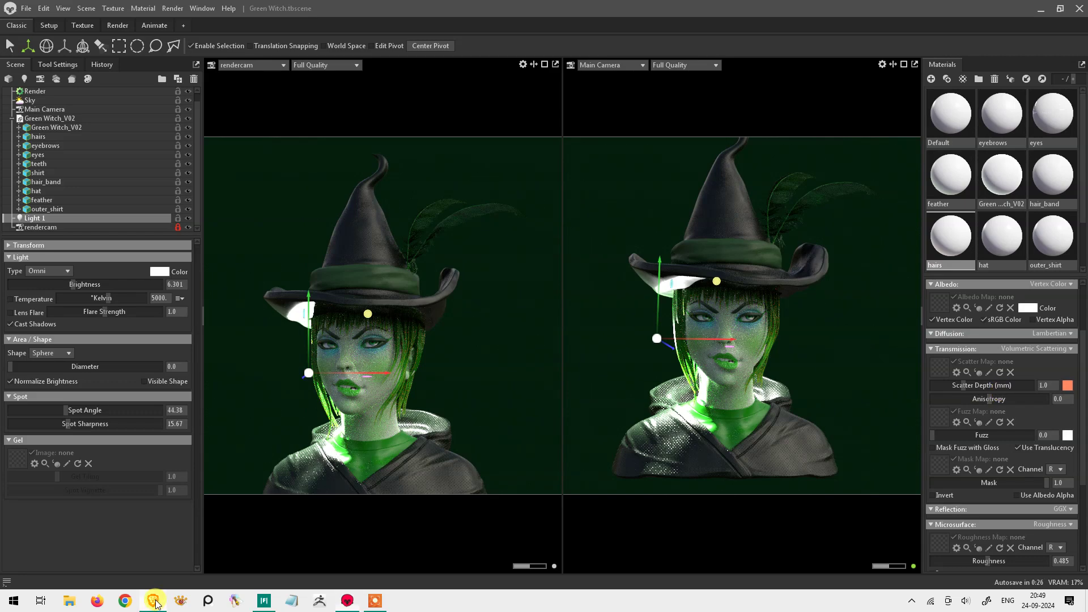
Step: Give the hairs a light green scatter colour with scatter depth about 0.46
{"action": "left_click", "coordinate": [1065, 386]}
{"action": "left_click", "coordinate": [563, 316]}
{"action": "left_click", "coordinate": [482, 220]}
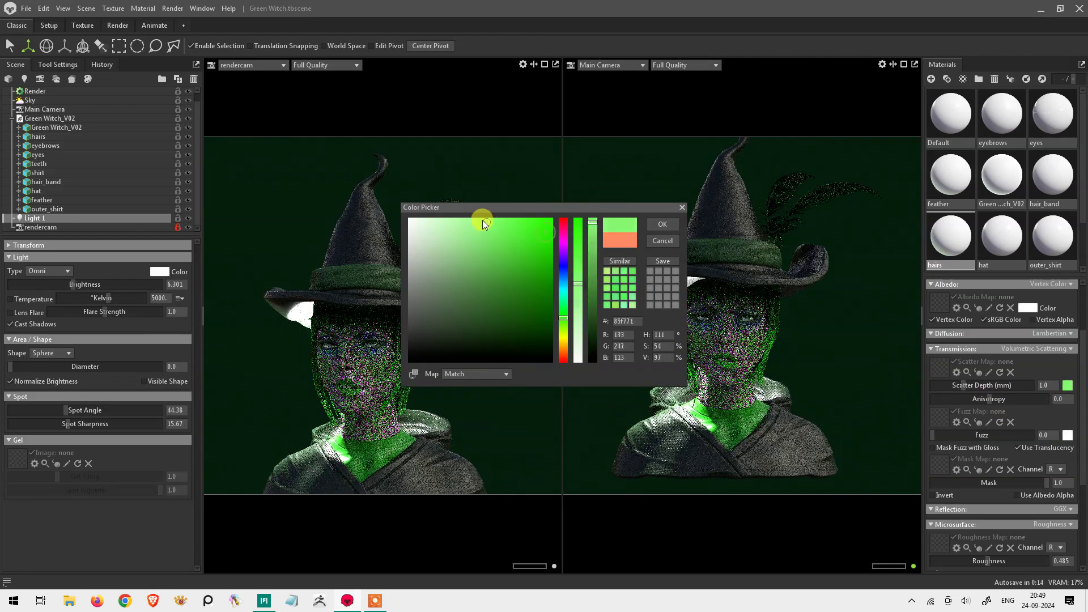
{"action": "left_click", "coordinate": [662, 225]}
{"action": "left_click", "coordinate": [1005, 385]}
{"action": "left_click", "coordinate": [1052, 385]}
Step: Raise hairs roughness to 0.599 and keep green volumetric scattering at 0.014 depth
{"action": "left_click", "coordinate": [1068, 349]}
{"action": "left_click_drag", "start_coordinate": [991, 420], "coordinate": [1066, 401]}
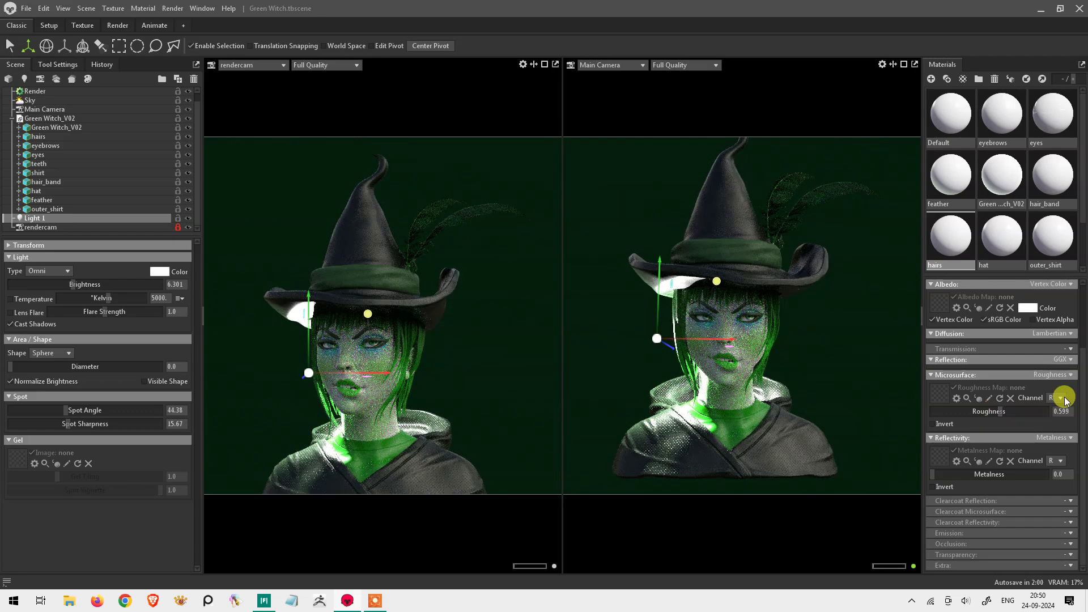
{"action": "left_click", "coordinate": [1070, 349]}
{"action": "left_click", "coordinate": [1026, 390]}
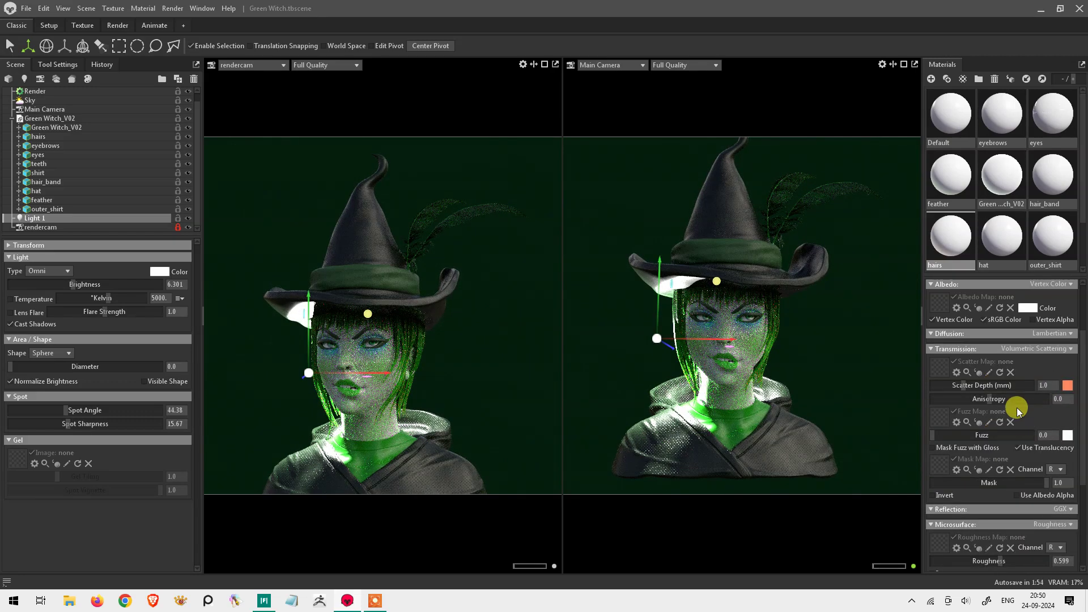
{"action": "left_click", "coordinate": [1065, 390]}
{"action": "left_click", "coordinate": [679, 216]}
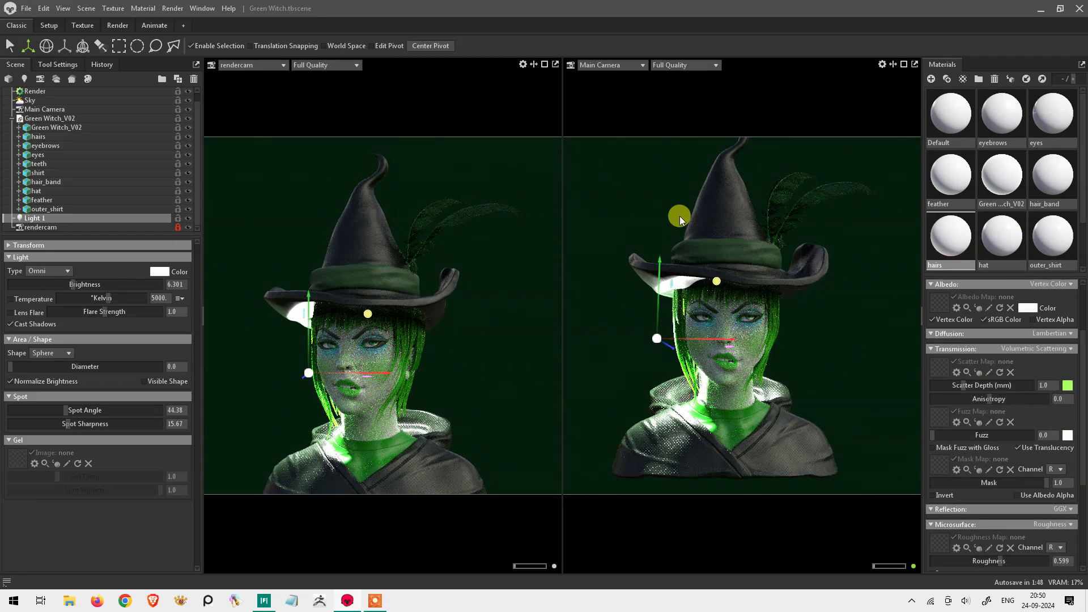
{"action": "left_click_drag", "start_coordinate": [1015, 416], "coordinate": [958, 409]}
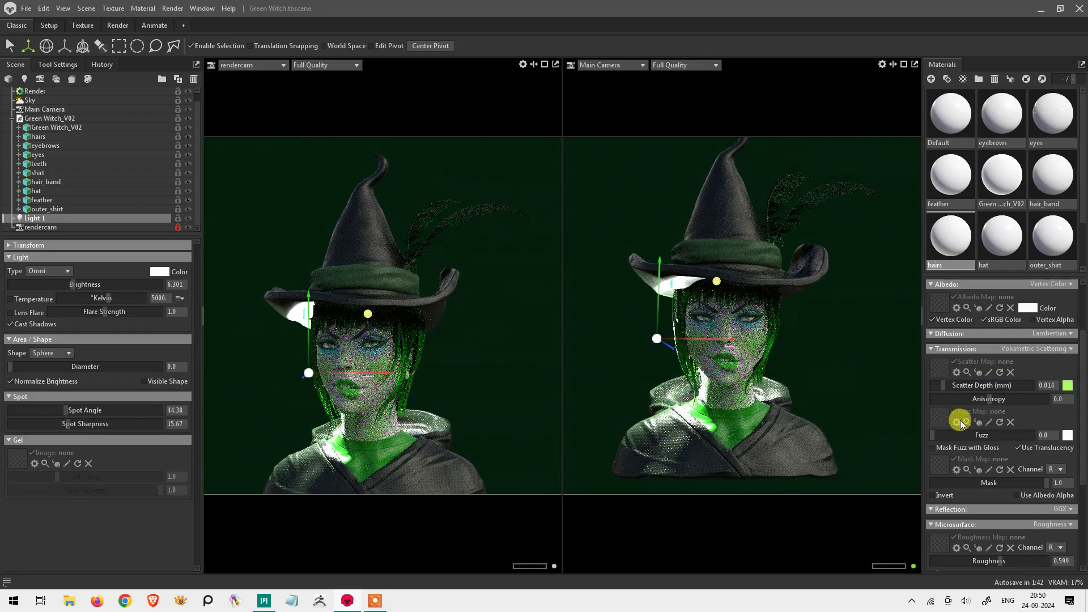
Step: Switch the hat and outer_shirt materials to Specular reflectivity
{"action": "left_click", "coordinate": [1015, 252]}
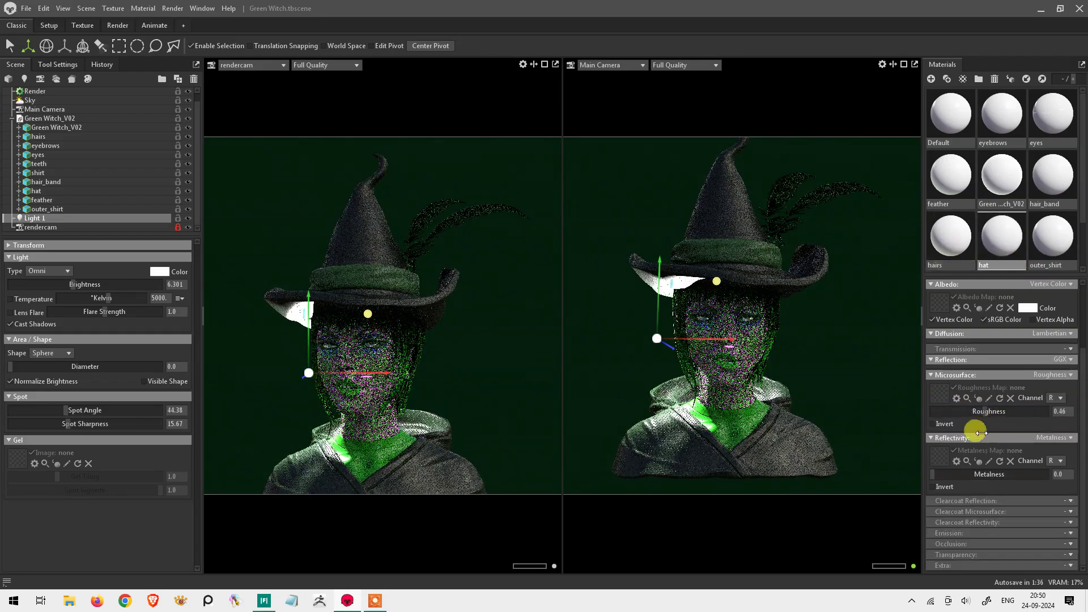
{"action": "left_click", "coordinate": [1059, 459]}
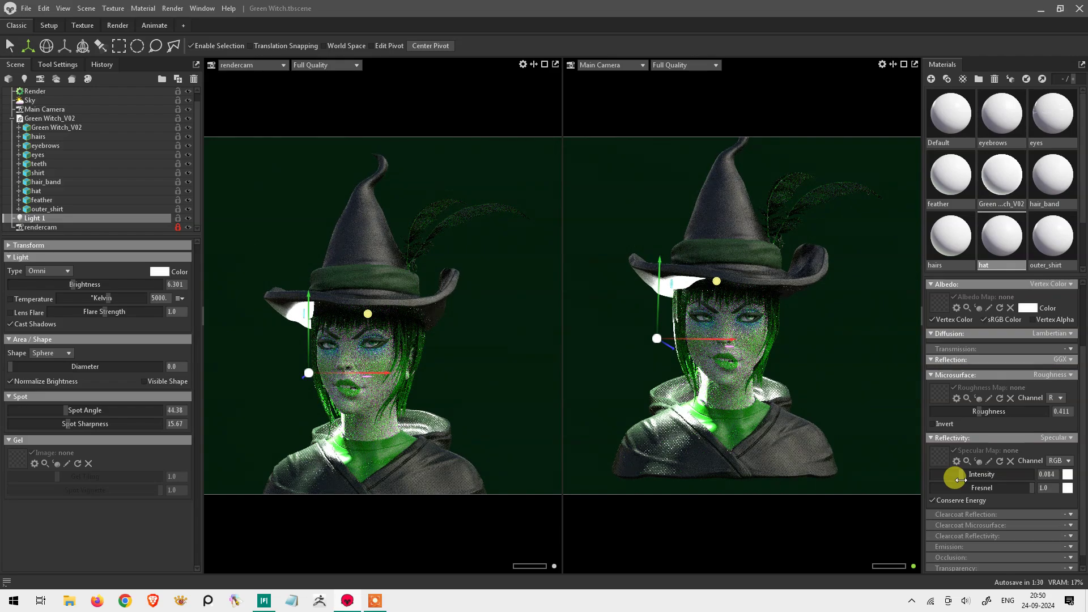
{"action": "left_click", "coordinate": [1053, 236]}
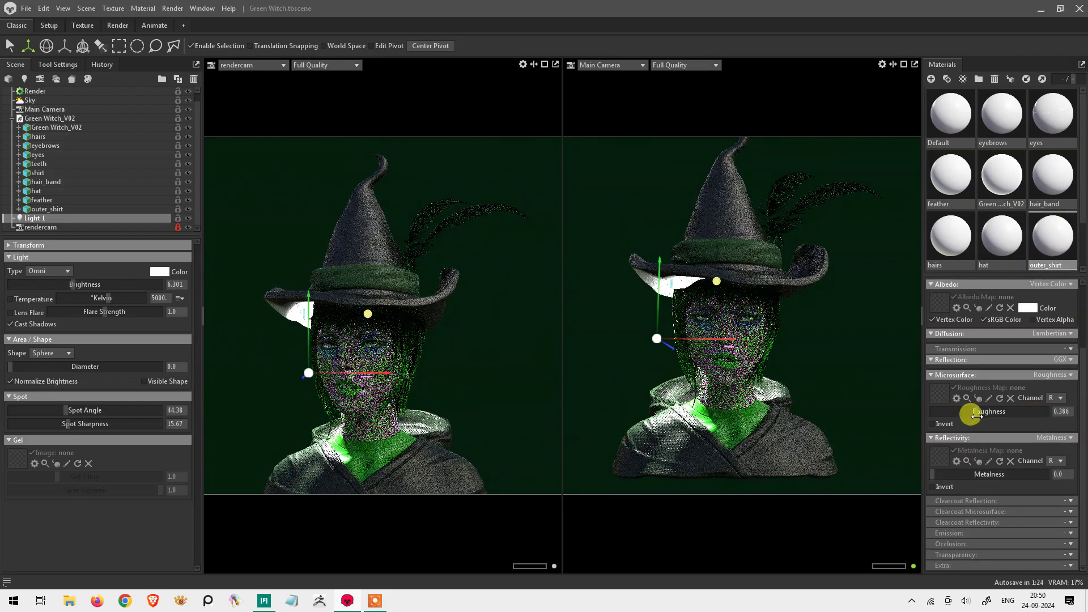
{"action": "left_click", "coordinate": [1055, 438]}
{"action": "left_click", "coordinate": [1054, 461]}
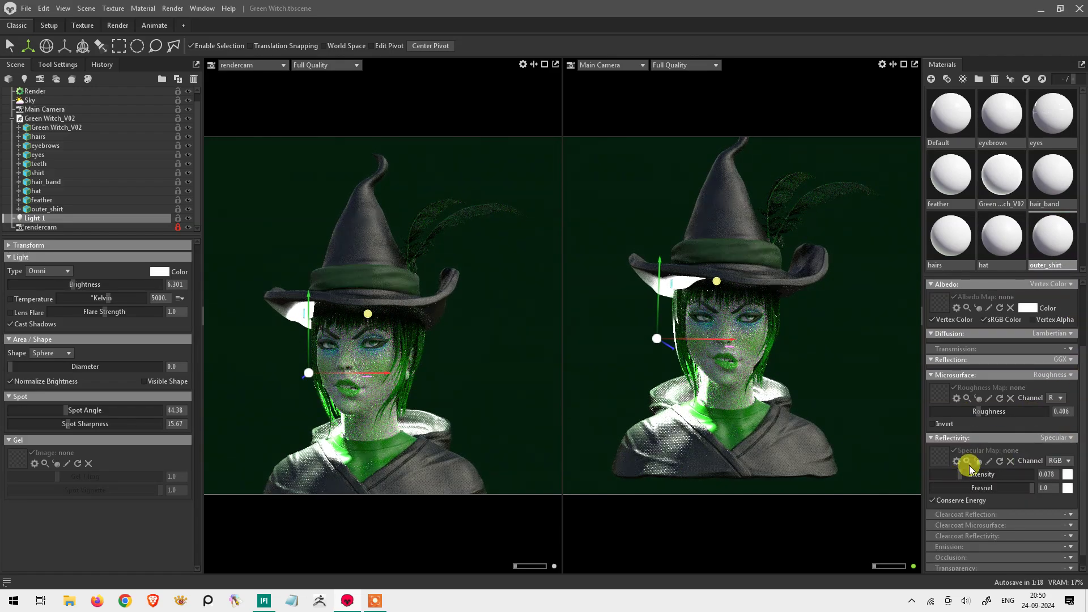
Step: Tint the outer_shirt specular colour dark green
{"action": "left_click", "coordinate": [1069, 474]}
{"action": "left_click", "coordinate": [529, 252]}
{"action": "left_click", "coordinate": [564, 316]}
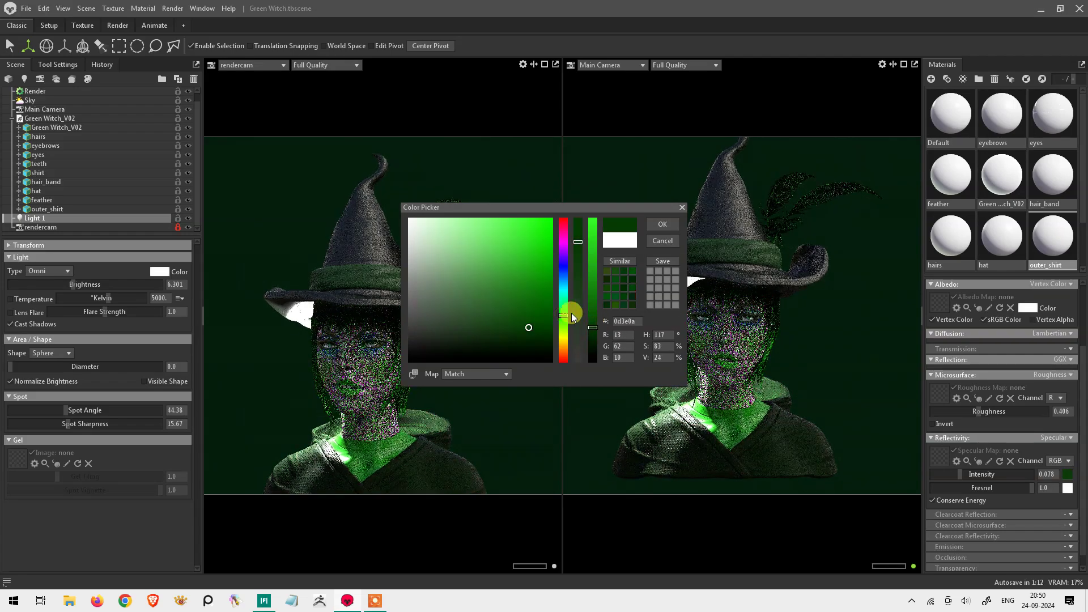
{"action": "left_click", "coordinate": [663, 225]}
Step: Make the shirt rougher, set Specular reflectivity, and nudge Light 1 along X
{"action": "scroll", "coordinate": [1077, 272], "scroll_direction": "down", "scroll_amount": 1}
{"action": "left_click", "coordinate": [958, 235]}
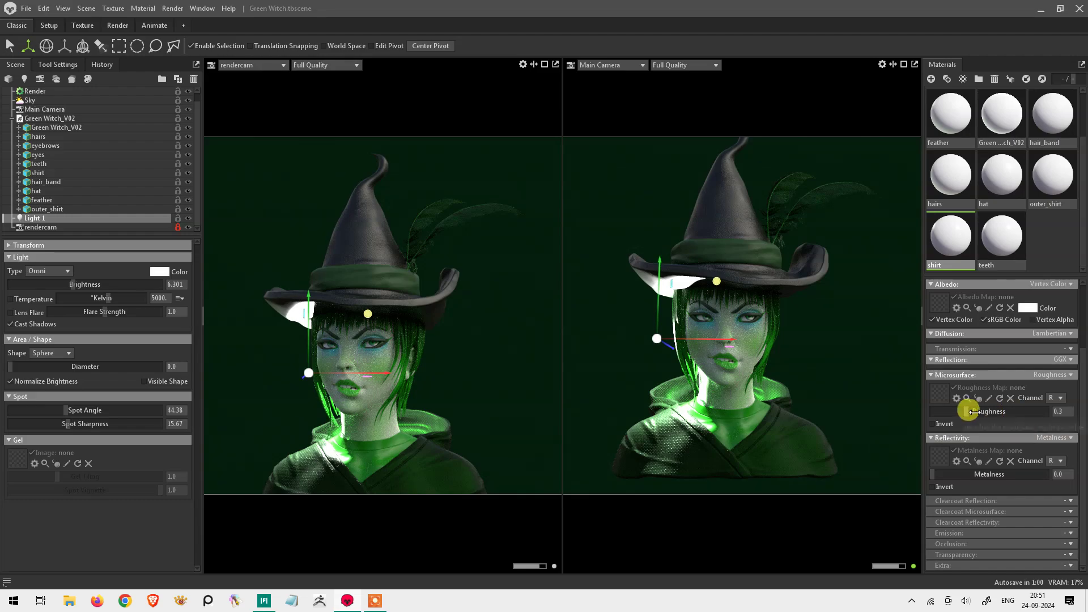
{"action": "mouse_move", "coordinate": [971, 412]}
{"action": "left_mouse_down"}
{"action": "mouse_move", "coordinate": [1023, 412]}
{"action": "mouse_move", "coordinate": [957, 412]}
{"action": "left_mouse_up"}
{"action": "left_click", "coordinate": [1069, 440]}
{"action": "left_click", "coordinate": [958, 470]}
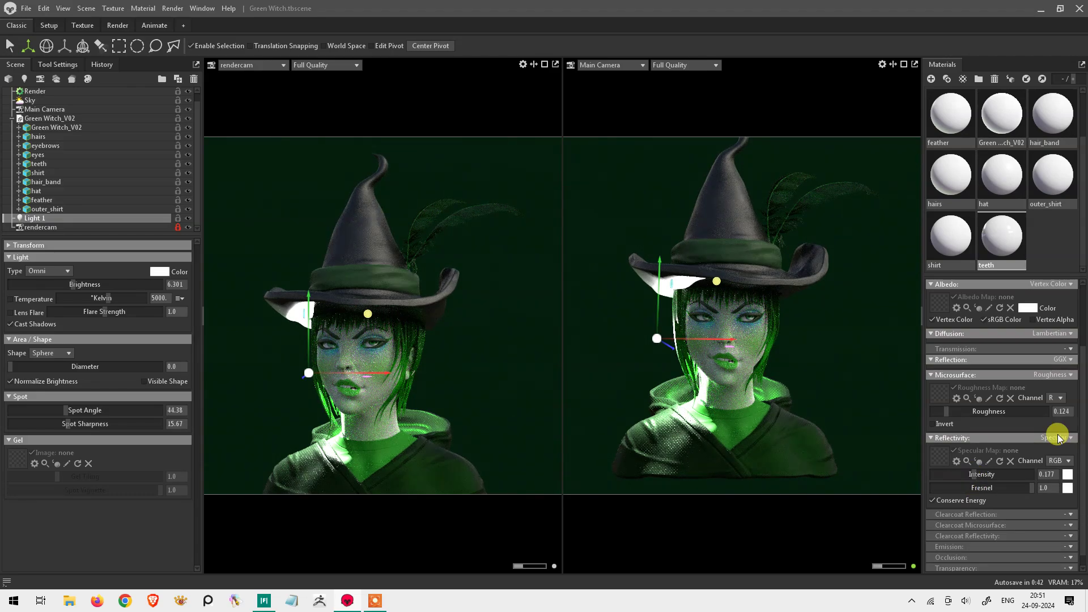
{"action": "left_click_drag", "start_coordinate": [725, 338], "coordinate": [735, 420]}
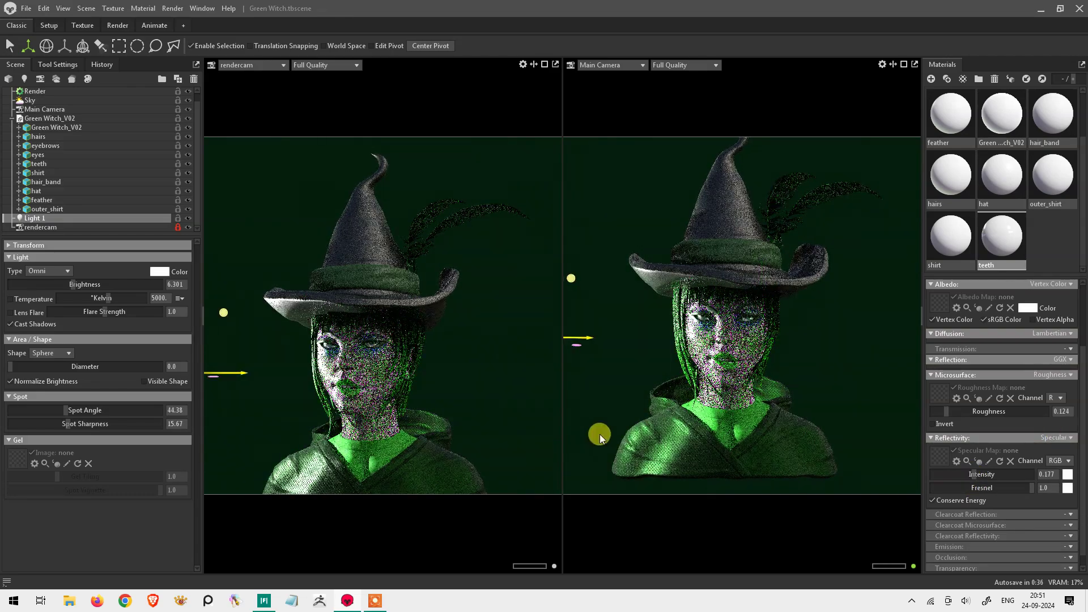
Step: Make Light 1 directional and rotate it so the face brightens
{"action": "left_click", "coordinate": [49, 271]}
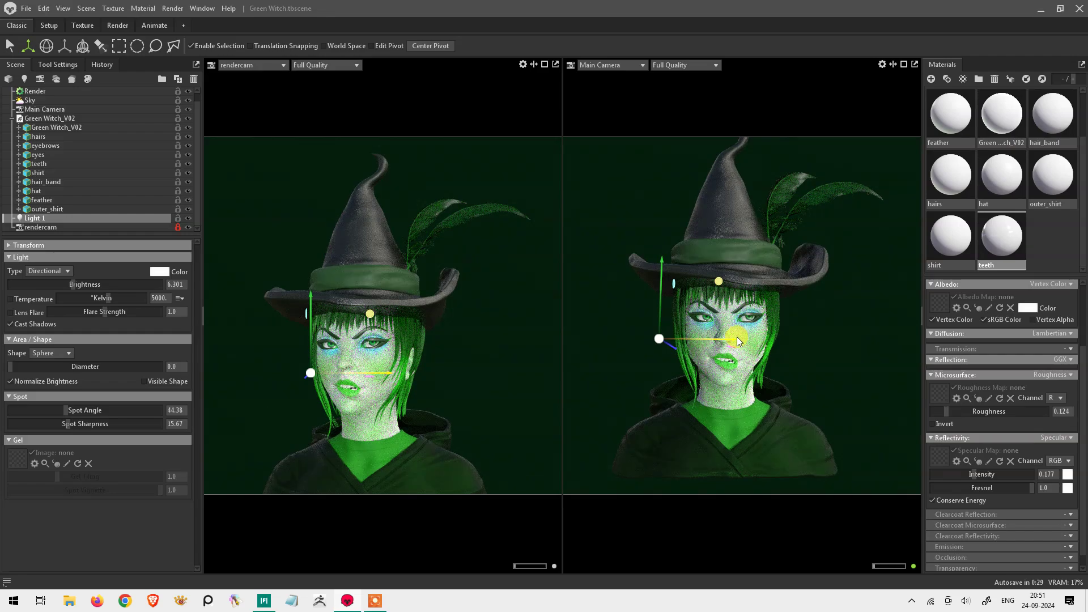
{"action": "key", "text": "e"}
{"action": "left_click_drag", "start_coordinate": [687, 337], "coordinate": [846, 337]}
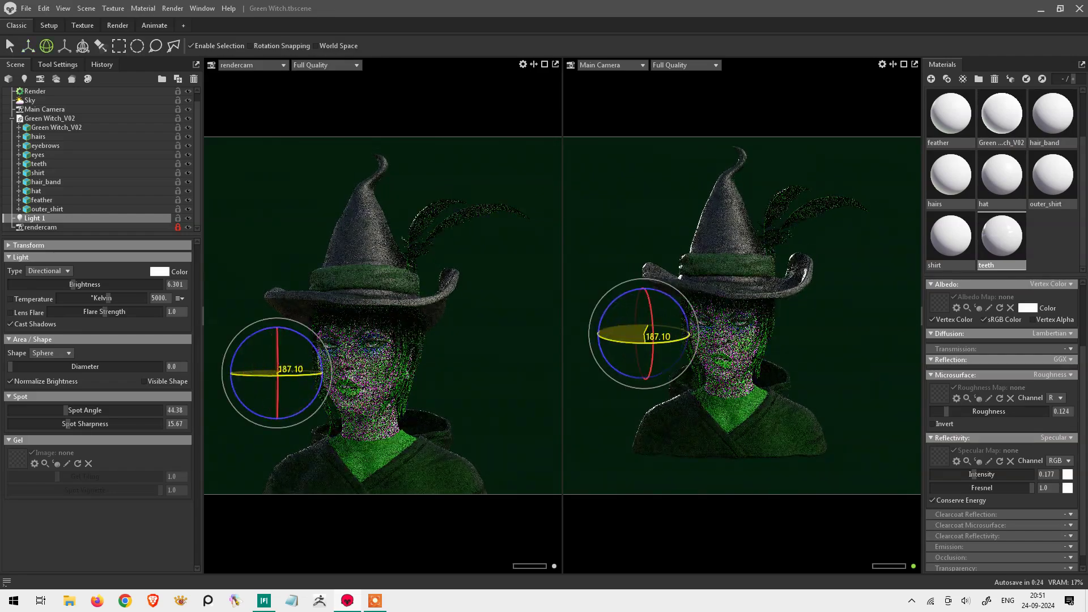
{"action": "left_click_drag", "start_coordinate": [690, 338], "coordinate": [747, 304]}
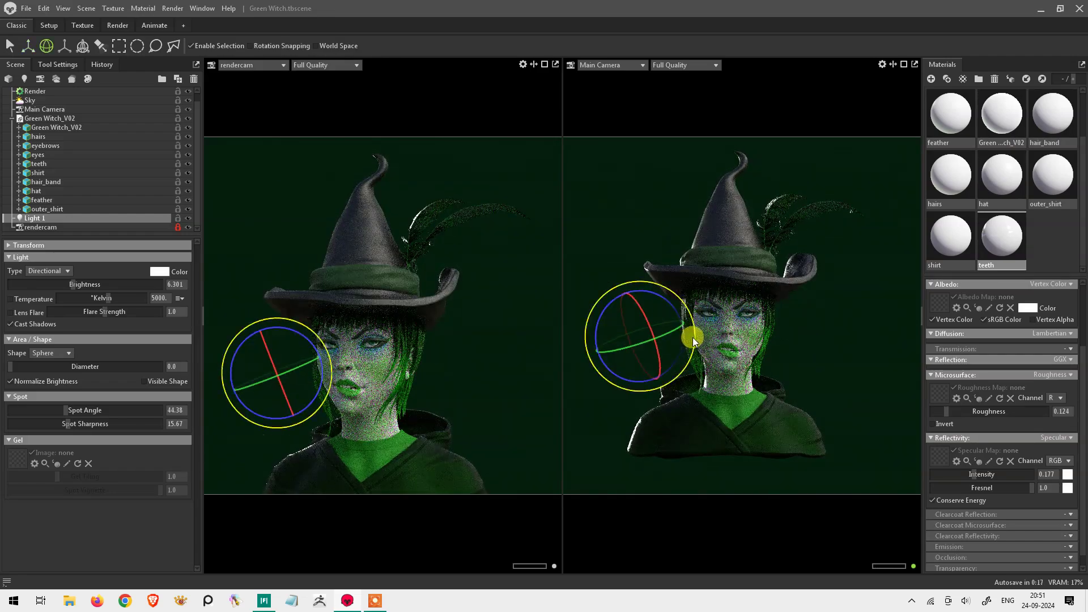
Step: Select the Sky and apply the Cemetery Graves environment from a graveyard library search
{"action": "scroll", "coordinate": [833, 371], "scroll_direction": "up", "scroll_amount": 3}
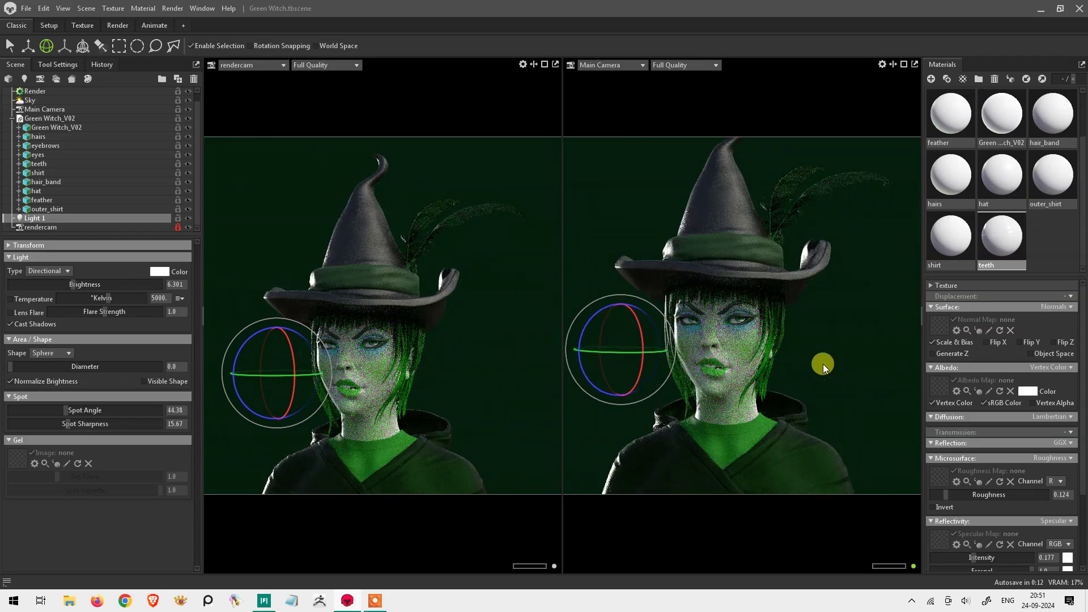
{"action": "left_click", "coordinate": [12, 118]}
{"action": "left_click", "coordinate": [131, 108]}
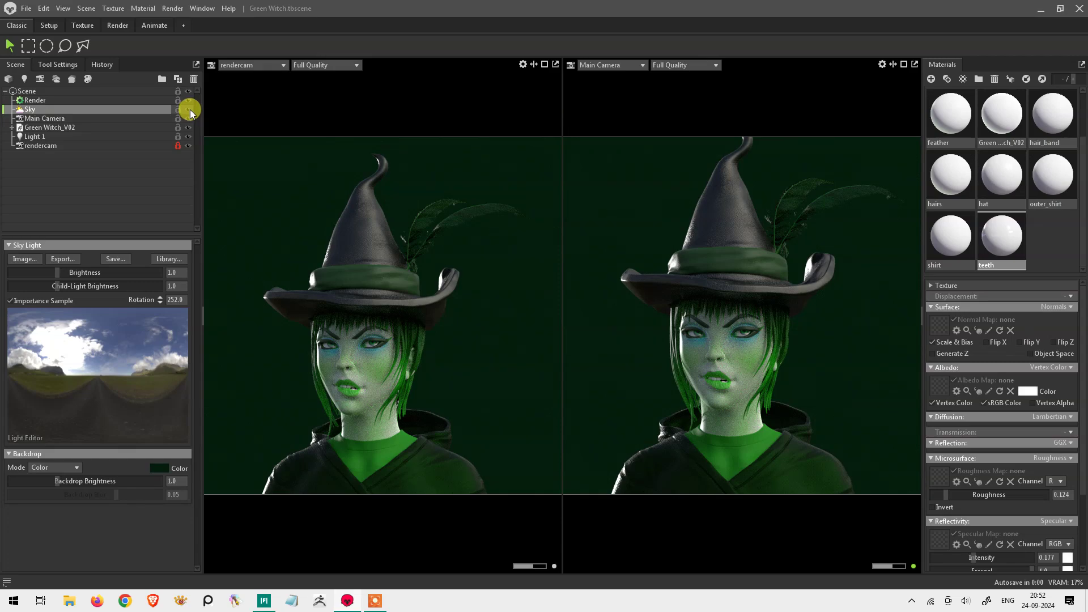
{"action": "left_click", "coordinate": [189, 110]}
{"action": "left_click", "coordinate": [188, 110]}
{"action": "left_click", "coordinate": [177, 260]}
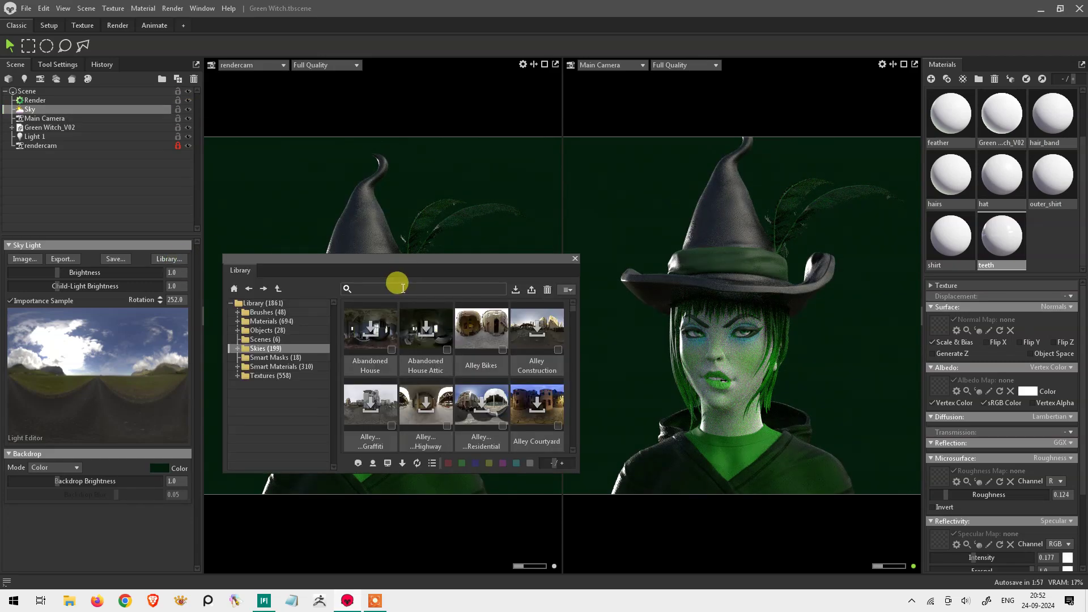
{"action": "type", "text": "Graveyard"}
{"action": "left_click", "coordinate": [390, 299]}
{"action": "left_click", "coordinate": [423, 348]}
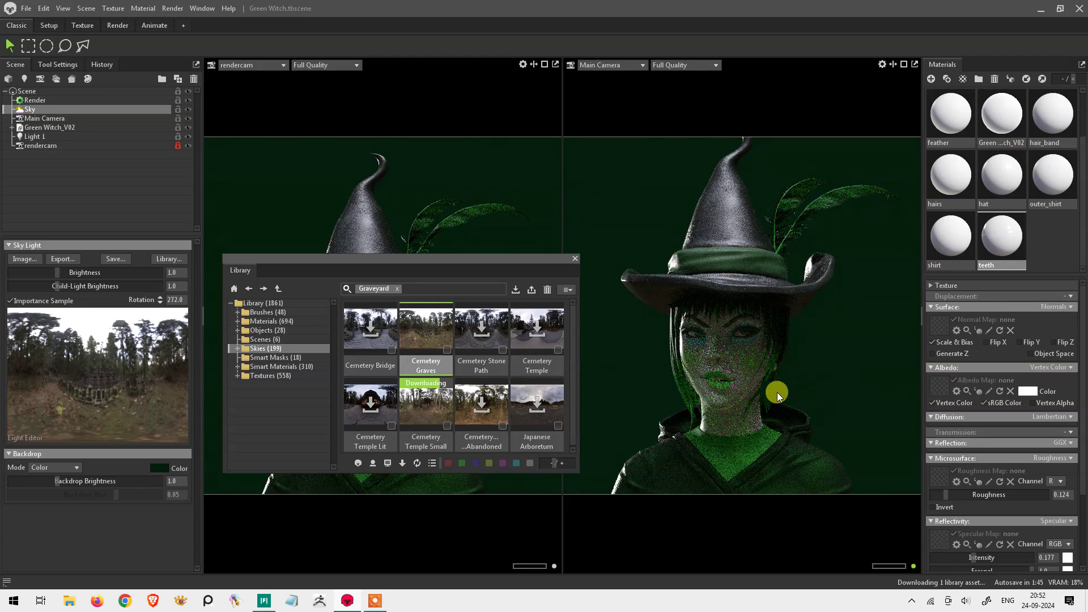
Step: Rotate the sky to 311 with the library closed and pull the camera back
{"action": "left_click_drag", "start_coordinate": [778, 383], "coordinate": [823, 377], "text": "shift"}
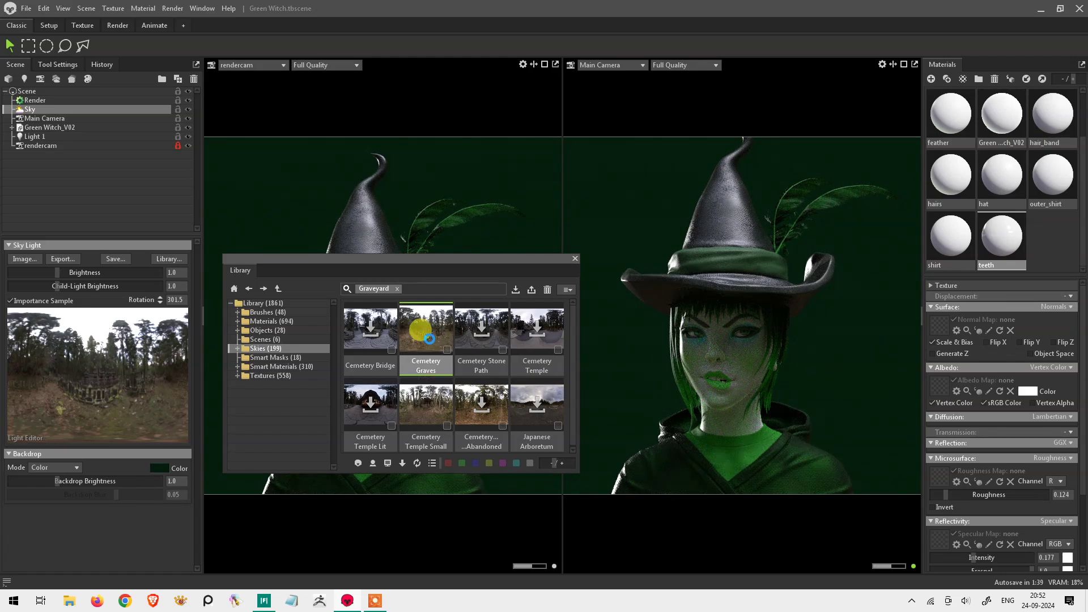
{"action": "left_click", "coordinate": [576, 259]}
{"action": "left_click_drag", "start_coordinate": [850, 372], "coordinate": [784, 388], "text": "shift"}
{"action": "left_click", "coordinate": [188, 110]}
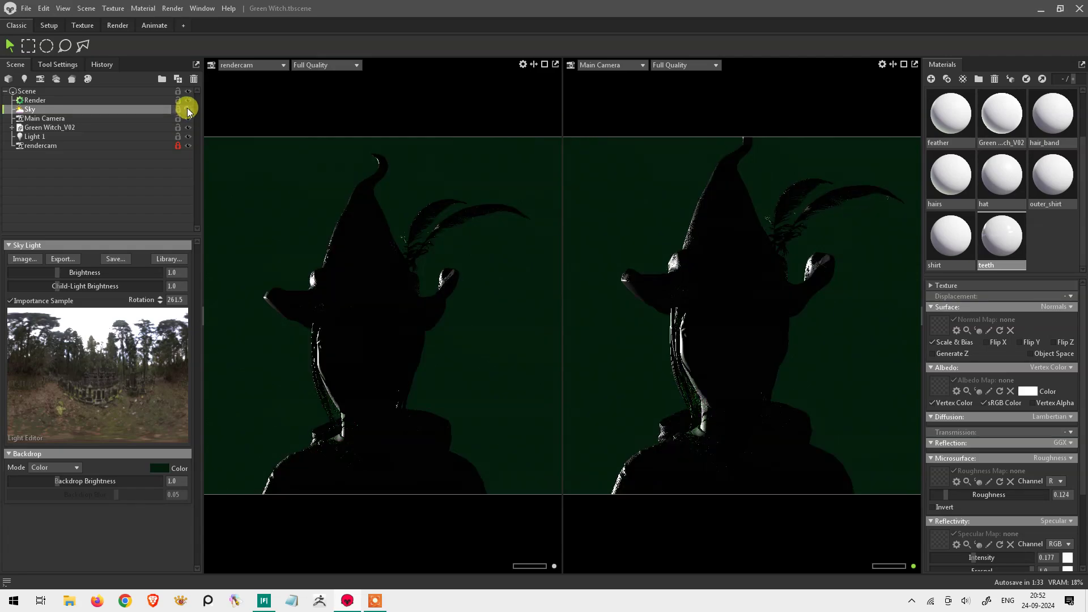
{"action": "left_click_drag", "start_coordinate": [757, 399], "coordinate": [835, 402], "text": "shift"}
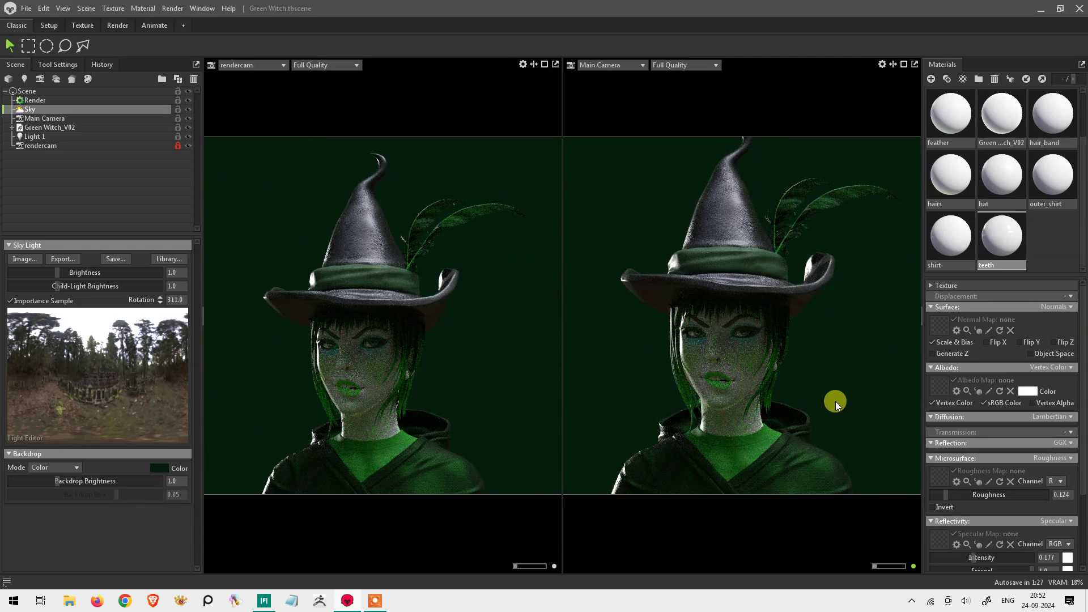
{"action": "right_click_drag", "start_coordinate": [835, 401], "coordinate": [816, 343]}
{"action": "left_click", "coordinate": [90, 11]}
{"action": "mouse_move", "coordinate": [102, 23]}
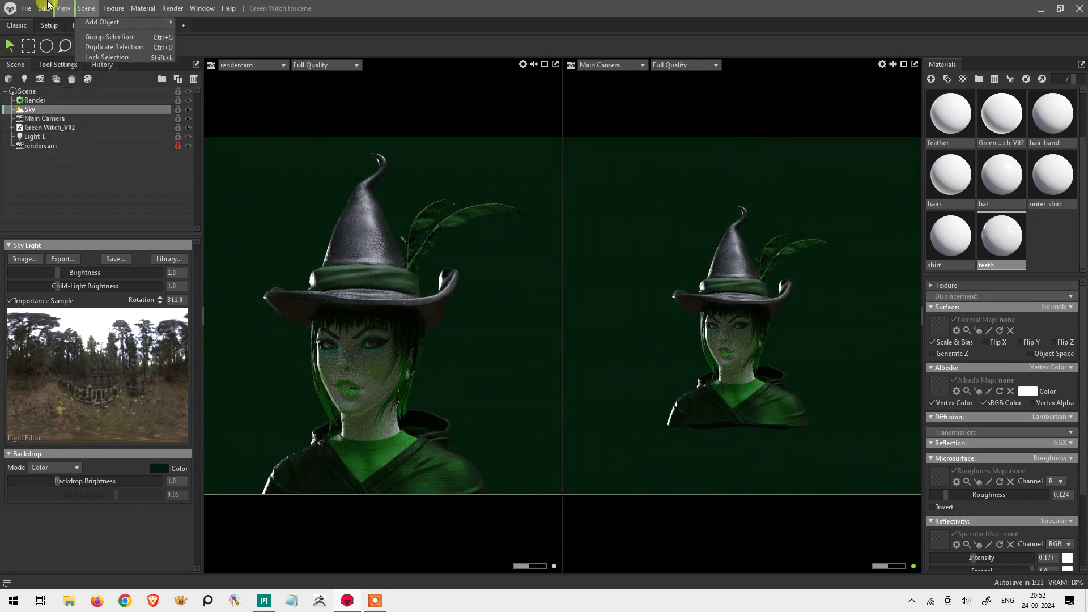
Step: Add a shadow catcher under the bust and a second directional light
{"action": "left_click", "coordinate": [220, 93]}
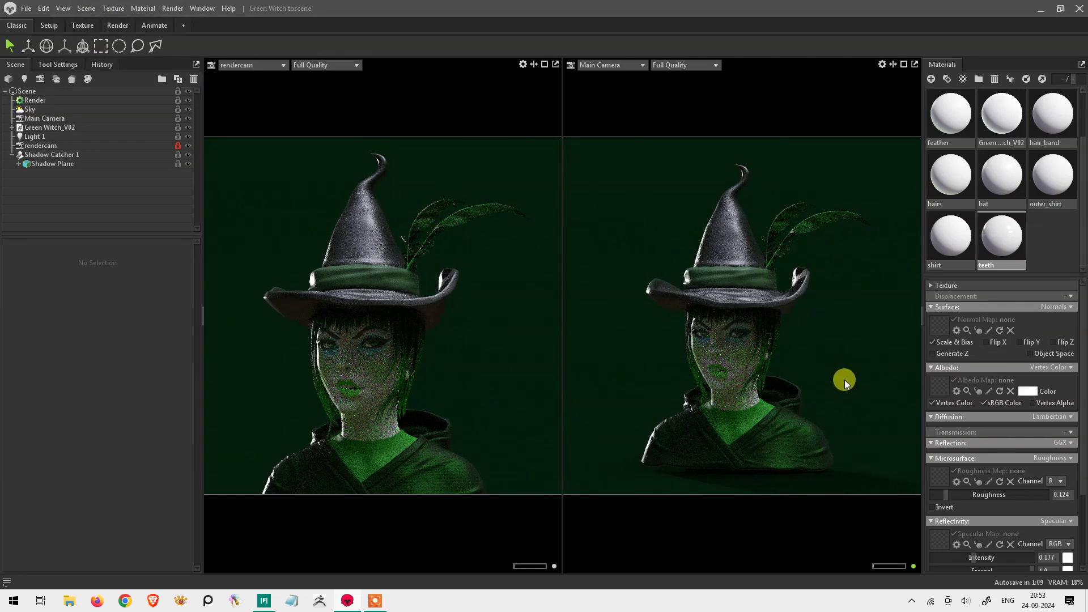
{"action": "right_click_drag", "start_coordinate": [844, 380], "coordinate": [710, 297]}
{"action": "left_click", "coordinate": [141, 136]}
{"action": "left_click", "coordinate": [838, 323]}
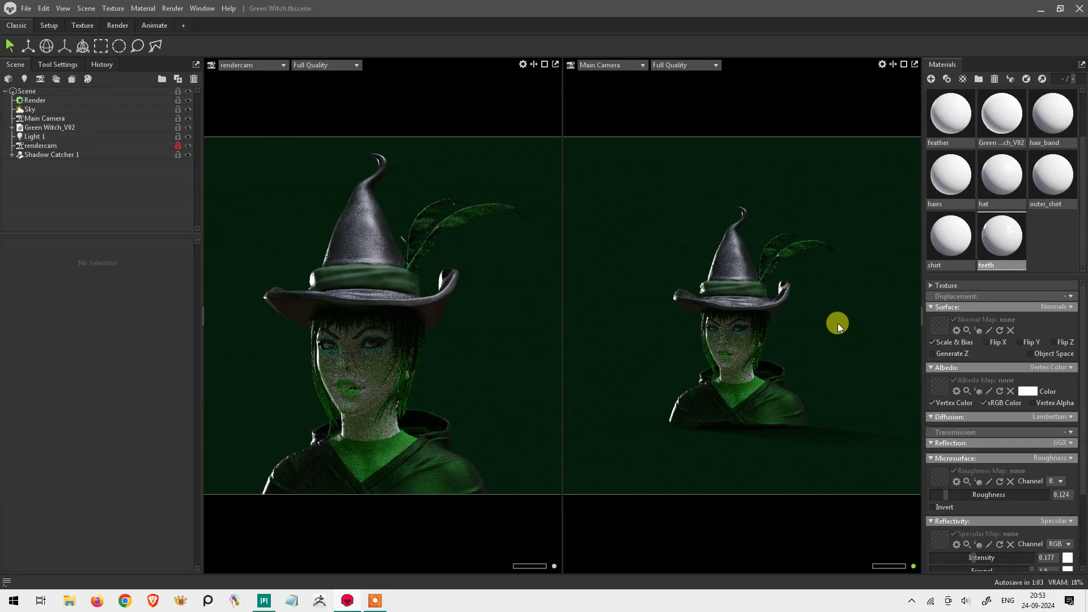
{"action": "right_click", "coordinate": [823, 338]}
{"action": "left_click", "coordinate": [882, 383]}
{"action": "right_click_drag", "start_coordinate": [832, 333], "coordinate": [792, 253]}
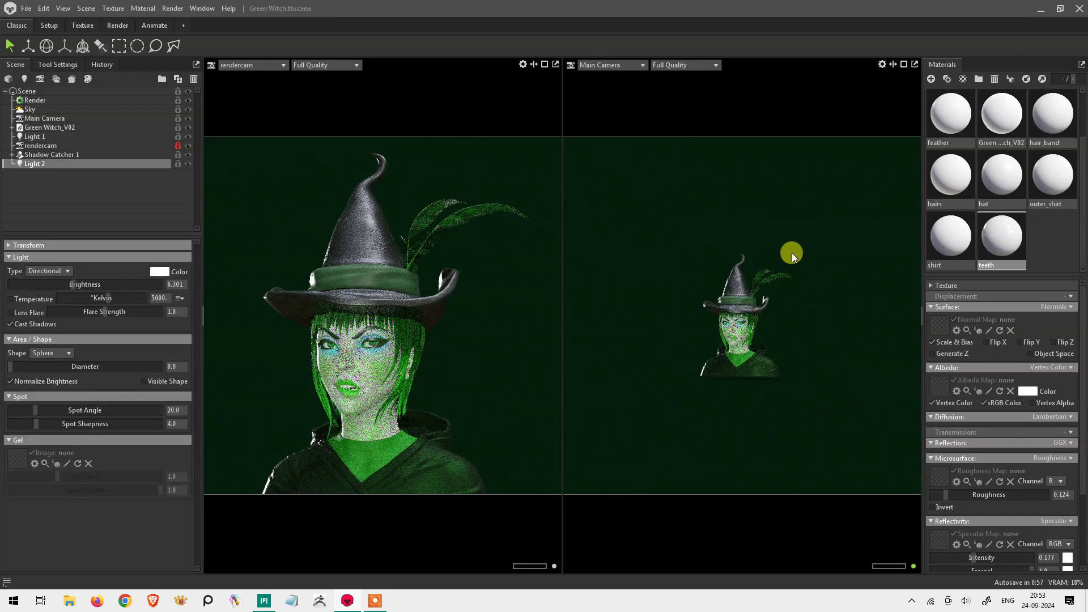
Step: Move and rotate Light 2 to shade one side of the face, brightness 5.21 raised slightly
{"action": "left_click", "coordinate": [27, 45]}
{"action": "left_click_drag", "start_coordinate": [742, 315], "coordinate": [781, 384]}
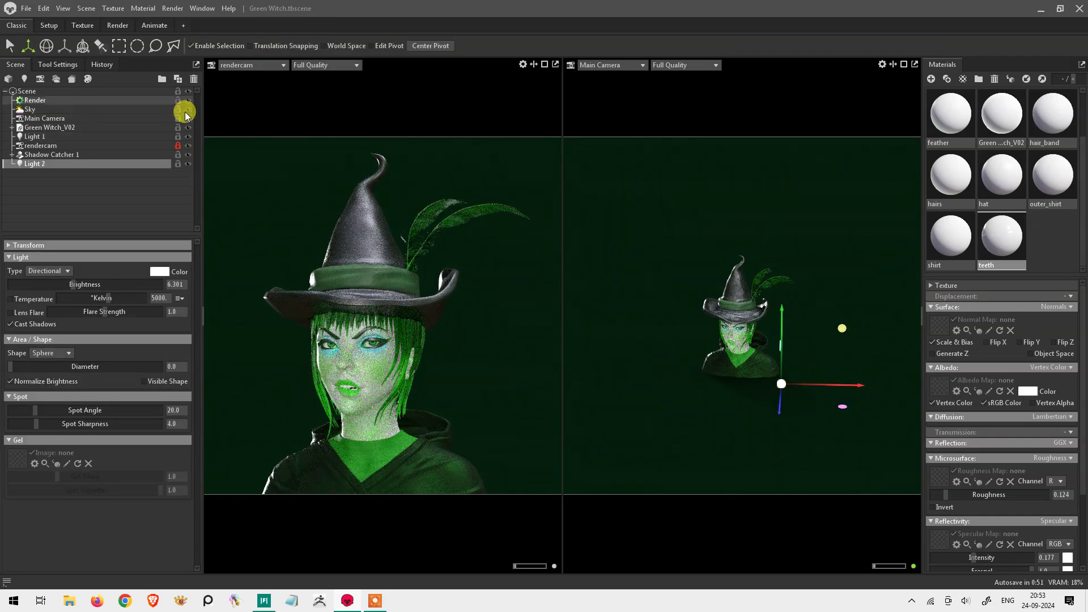
{"action": "key", "text": "e"}
{"action": "left_click_drag", "start_coordinate": [814, 358], "coordinate": [827, 363]}
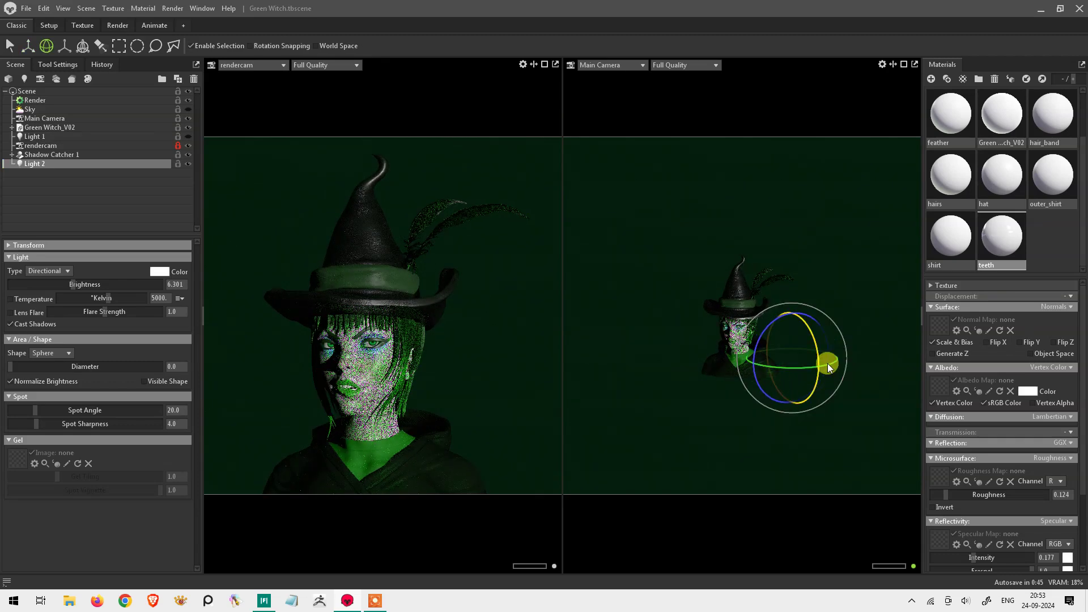
{"action": "type", "text": "5.21"}
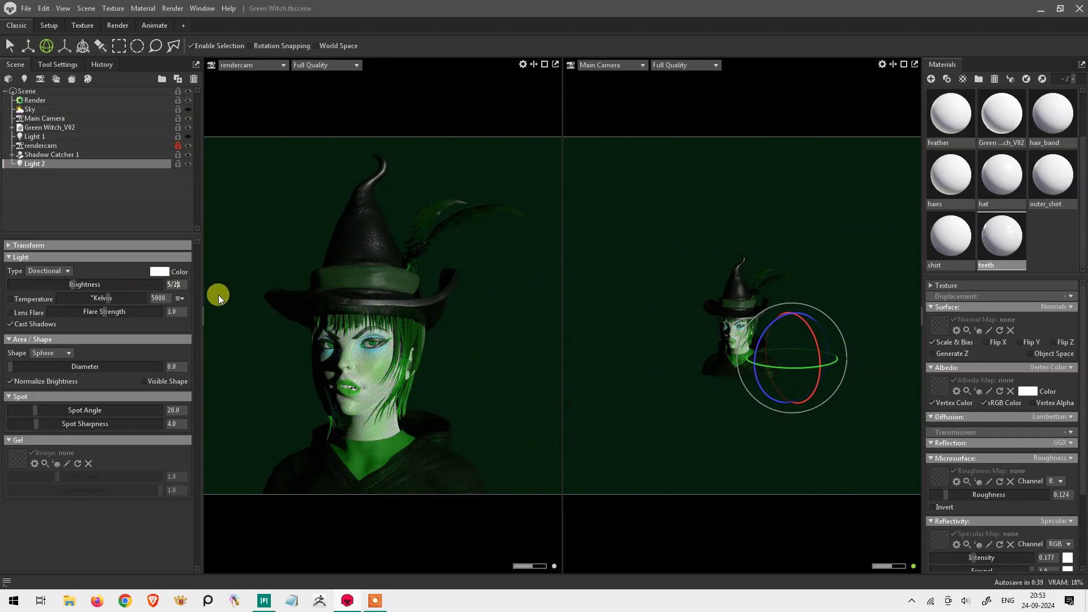
{"action": "left_click", "coordinate": [73, 285]}
{"action": "double_click", "coordinate": [165, 283]}
Step: Set Light 2 brightness to 6 and group both lights as lights_g
{"action": "type", "text": "6"}
{"action": "key", "text": "Return"}
{"action": "left_click_drag", "start_coordinate": [843, 352], "coordinate": [825, 426]}
{"action": "scroll", "coordinate": [825, 426], "scroll_direction": "up", "scroll_amount": 3}
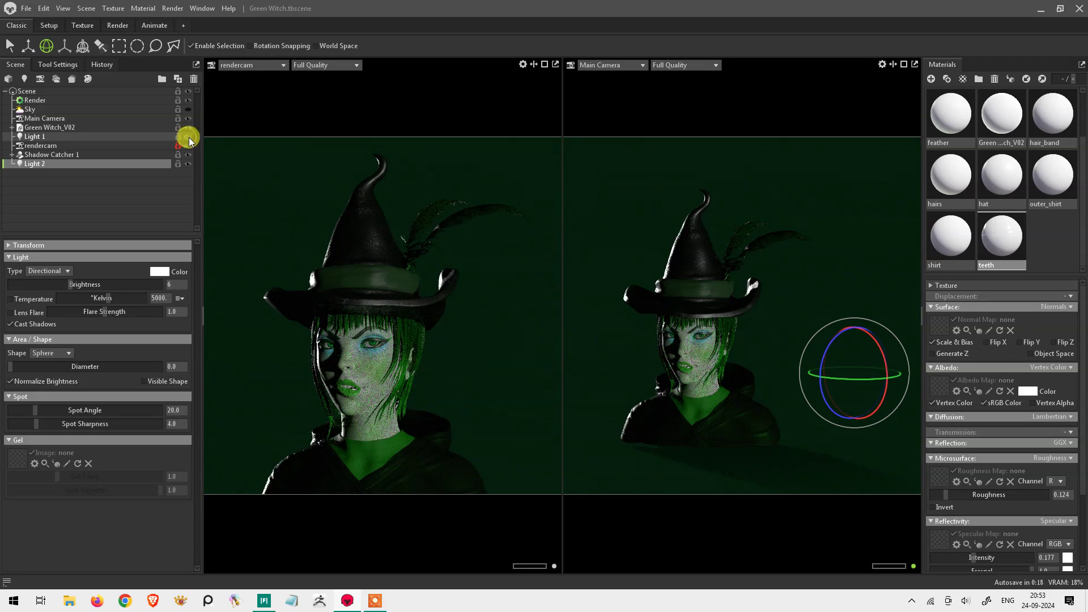
{"action": "left_click", "coordinate": [60, 136]}
{"action": "left_click", "coordinate": [65, 164], "text": "ctrl"}
{"action": "key", "text": "ctrl+g"}
{"action": "double_click", "coordinate": [34, 154]}
{"action": "type", "text": "lights_g"}
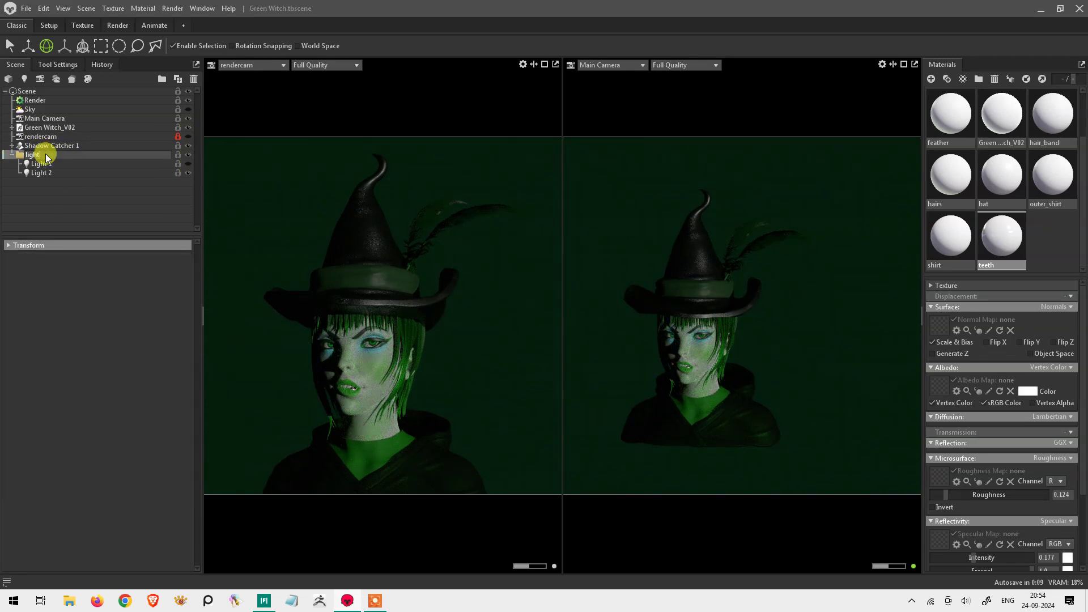
{"action": "key", "text": "Return"}
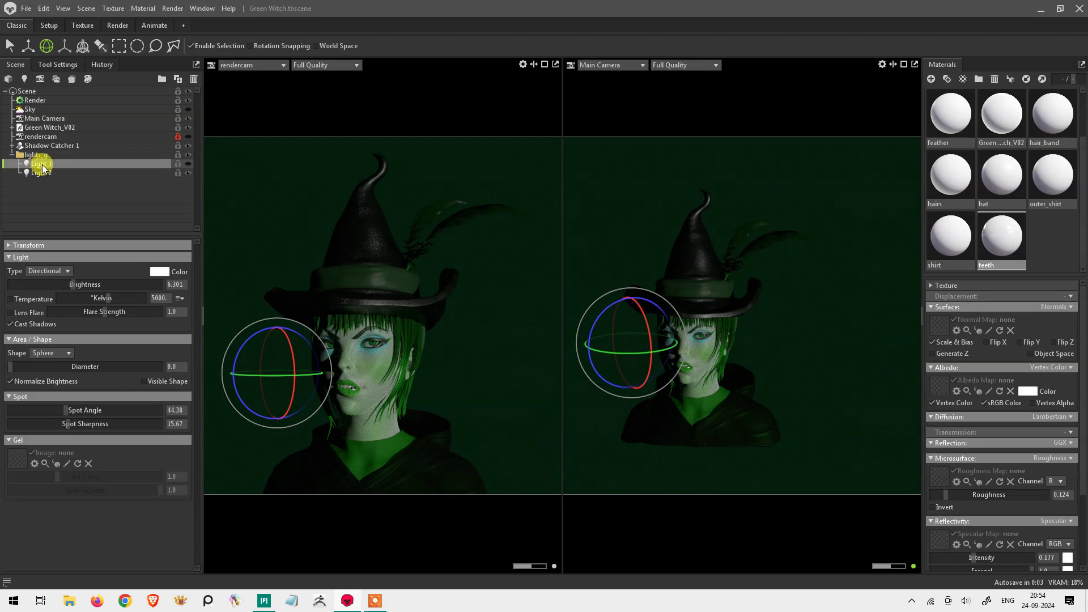
Step: Rename Light 1 to rim1 and Light 2 to key
{"action": "left_click", "coordinate": [45, 172]}
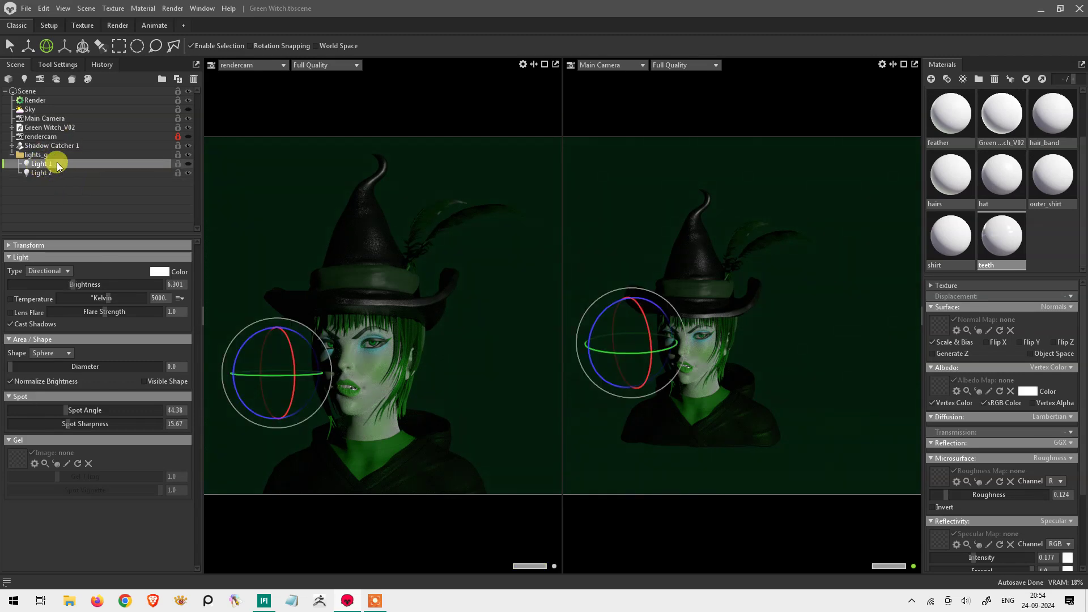
{"action": "right_click", "coordinate": [85, 164]}
{"action": "left_click", "coordinate": [35, 160]}
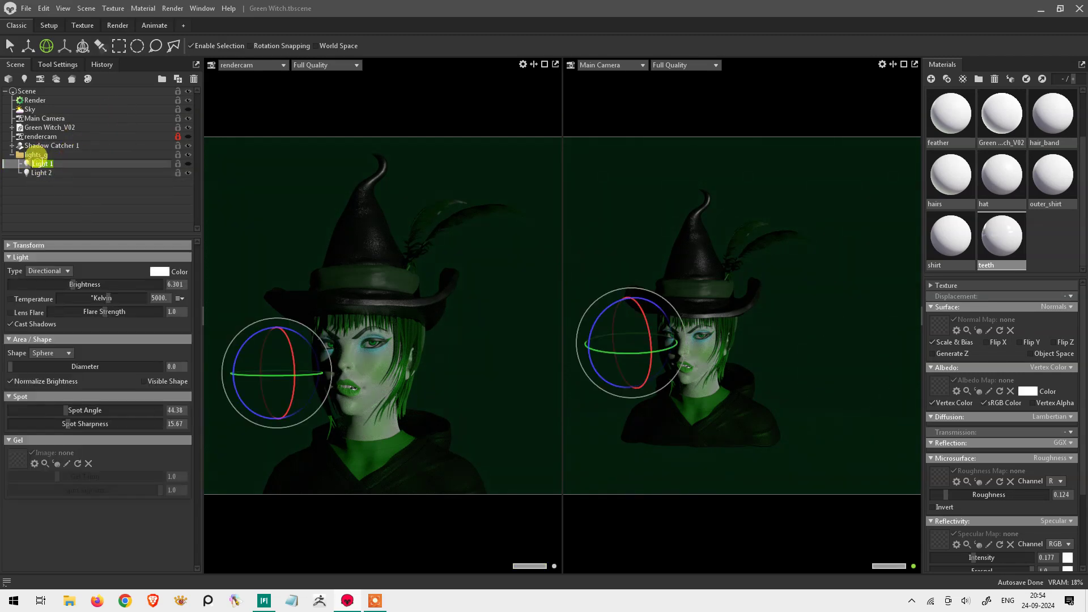
{"action": "type", "text": "im1"}
{"action": "key", "text": "Return"}
{"action": "double_click", "coordinate": [39, 172]}
{"action": "type", "text": "key"}
{"action": "key", "text": "Return"}
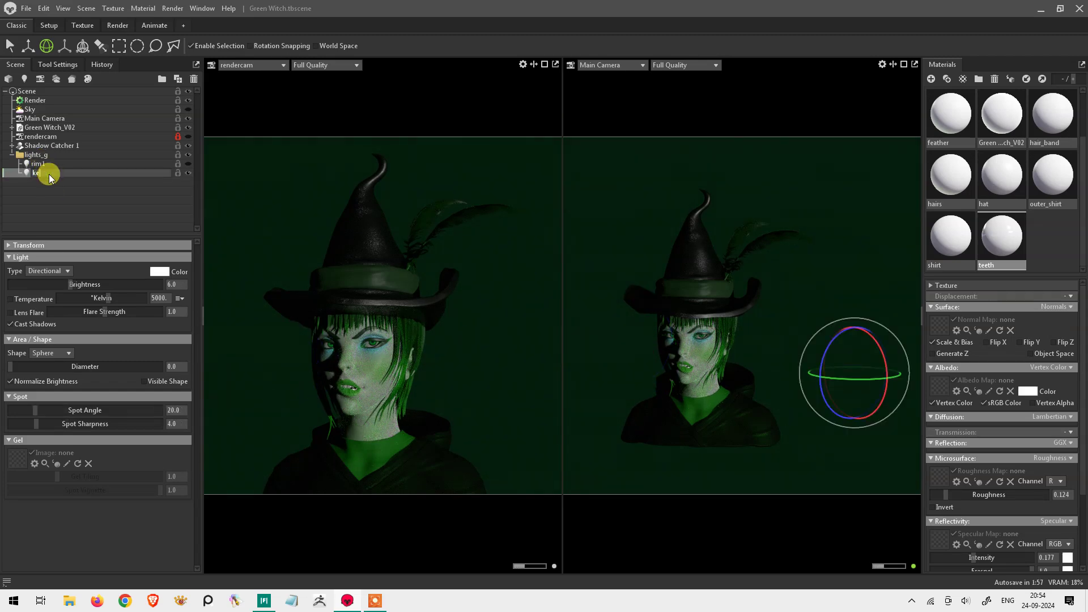
Step: Duplicate the key light, move the copy left, and hide the original key
{"action": "scroll", "coordinate": [710, 264], "scroll_direction": "down", "scroll_amount": 5}
{"action": "key", "text": "w"}
{"action": "key", "text": "ctrl+d"}
{"action": "left_click_drag", "start_coordinate": [822, 357], "coordinate": [666, 334]}
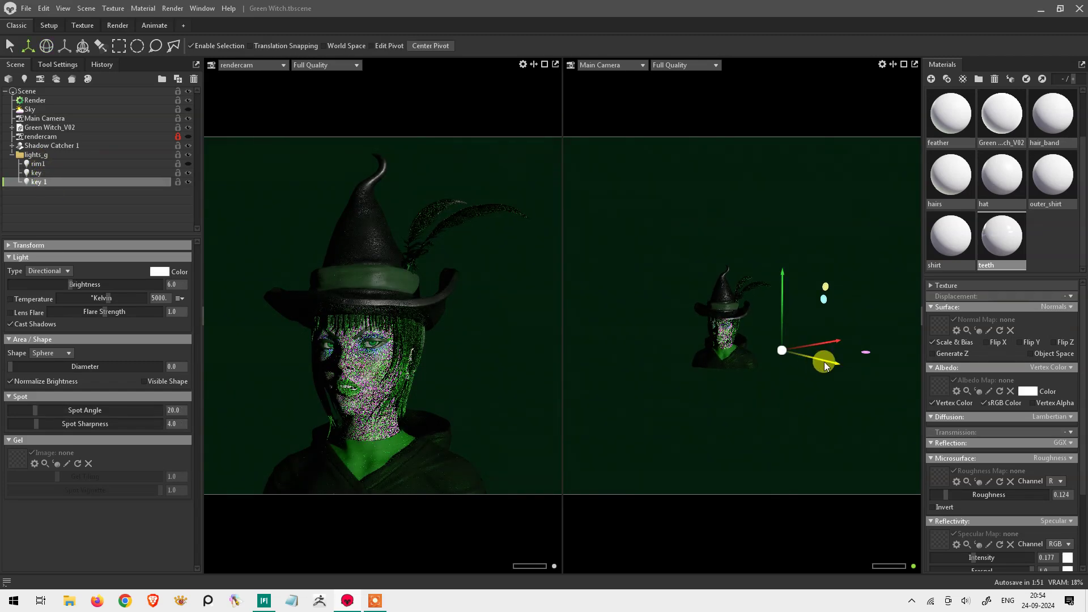
{"action": "left_click", "coordinate": [187, 173]}
{"action": "left_click", "coordinate": [690, 354]}
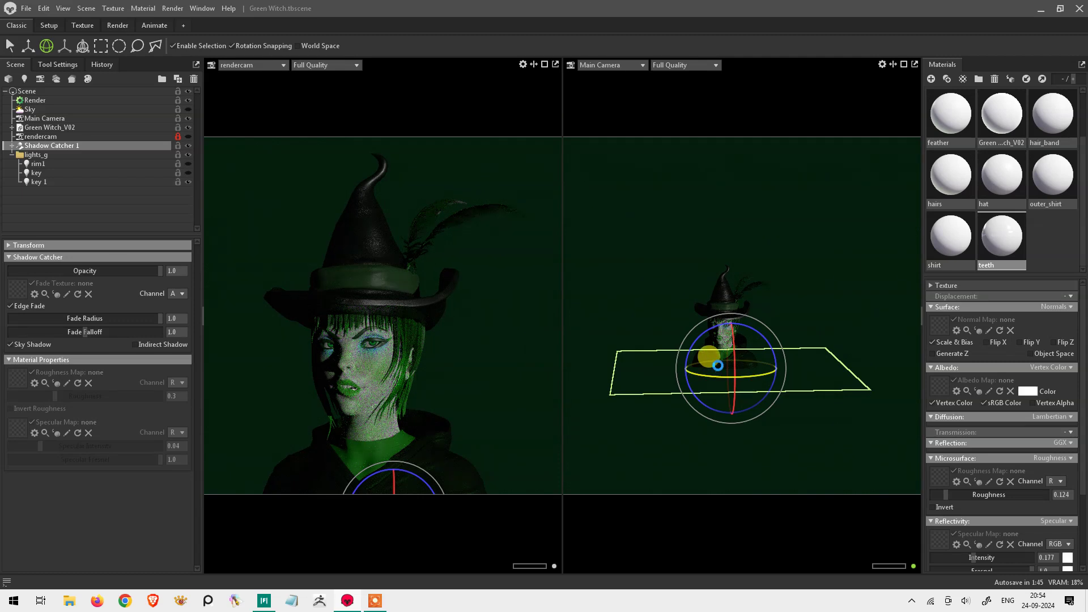
Step: Re-aim the duplicate light, lower its brightness, and colour it light blue
{"action": "key", "text": "ctrl+z"}
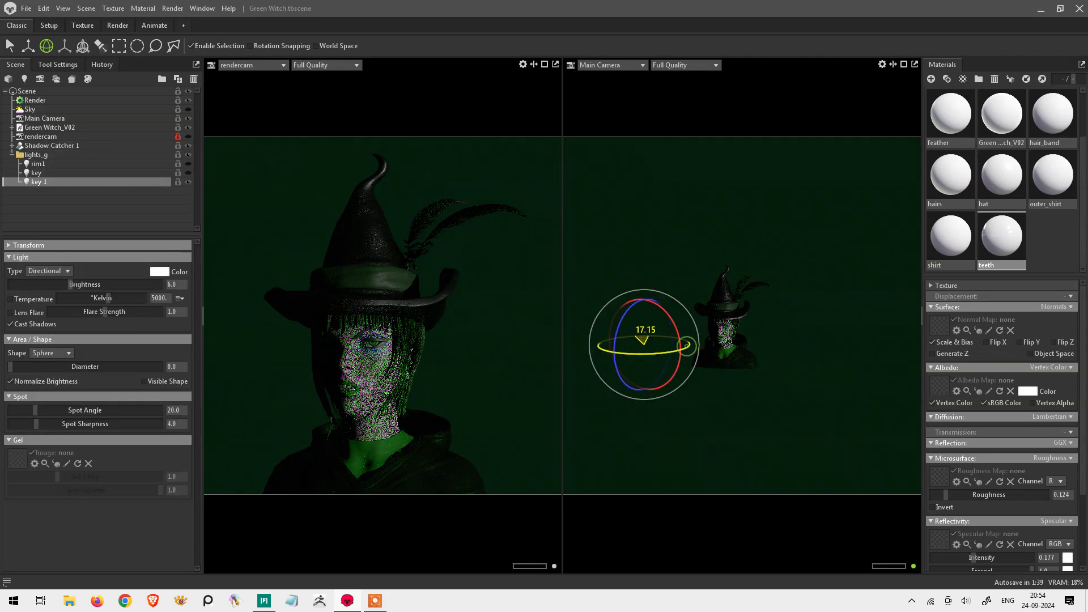
{"action": "left_click_drag", "start_coordinate": [643, 329], "coordinate": [777, 315]}
{"action": "left_click_drag", "start_coordinate": [97, 283], "coordinate": [67, 282]}
{"action": "left_click", "coordinate": [160, 272]}
{"action": "left_click", "coordinate": [548, 262]}
{"action": "left_click_drag", "start_coordinate": [564, 297], "coordinate": [564, 286]}
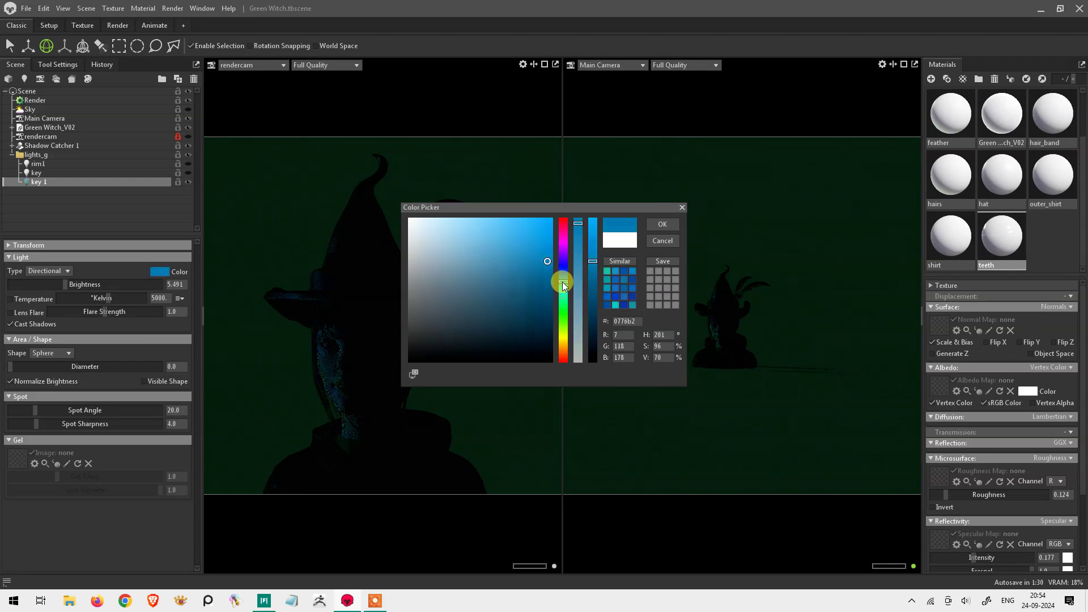
{"action": "left_click", "coordinate": [663, 224]}
Step: Rename the duplicate light to fill and turn the key light back on
{"action": "left_click", "coordinate": [39, 182]}
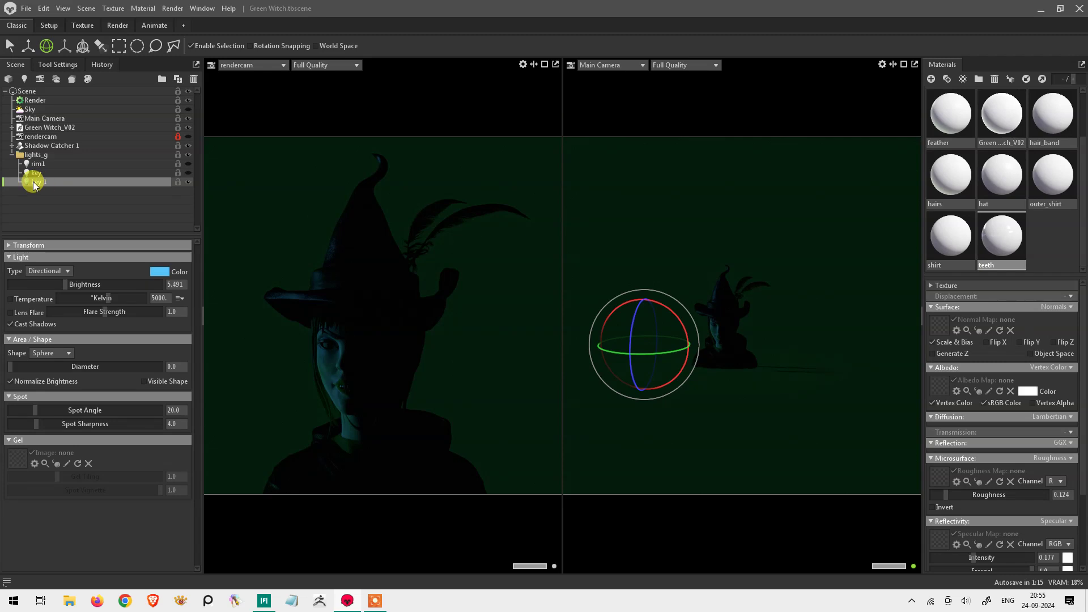
{"action": "double_click", "coordinate": [42, 181]}
{"action": "type", "text": "fill"}
{"action": "key", "text": "Return"}
{"action": "left_click", "coordinate": [188, 181]}
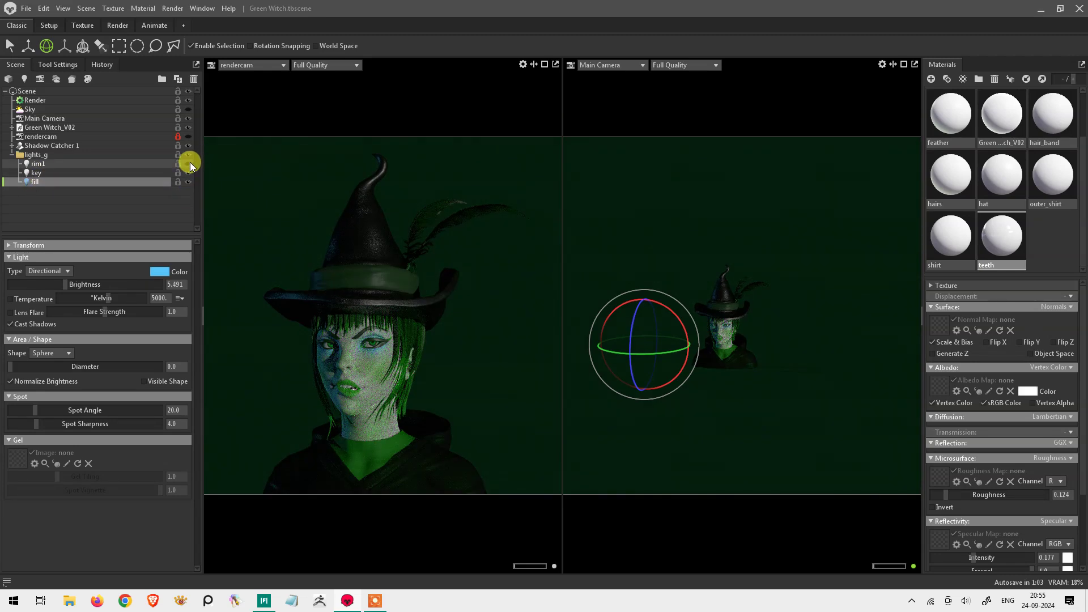
Step: Re-aim the fill light onto the face and raise the teeth and hat roughness
{"action": "mouse_move", "coordinate": [810, 404]}
{"action": "left_mouse_down"}
{"action": "mouse_move", "coordinate": [793, 401]}
{"action": "mouse_move", "coordinate": [855, 407]}
{"action": "left_mouse_up"}
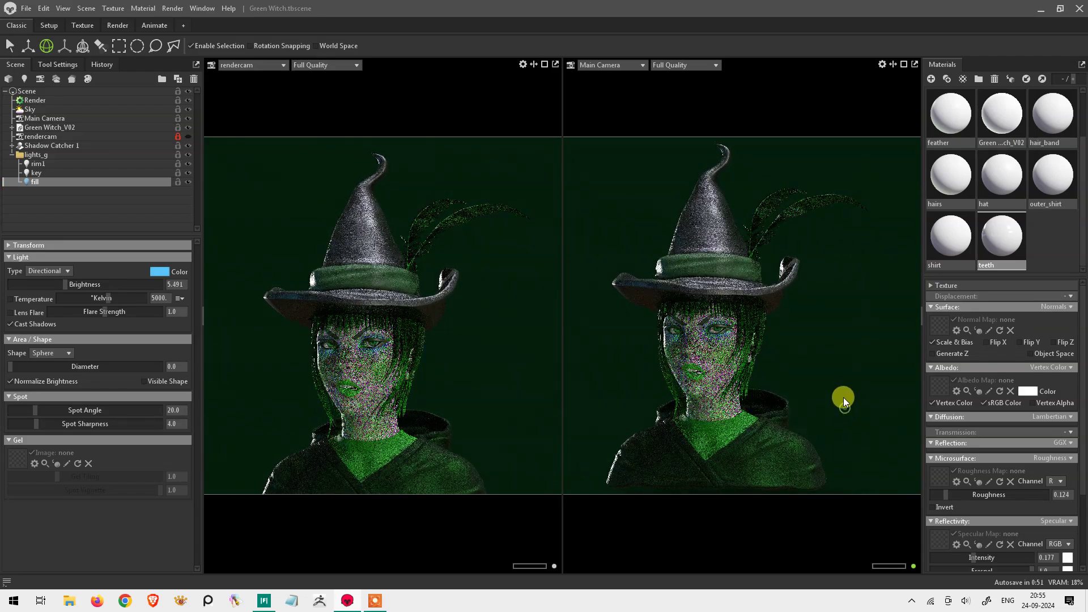
{"action": "left_click_drag", "start_coordinate": [946, 496], "coordinate": [976, 499]}
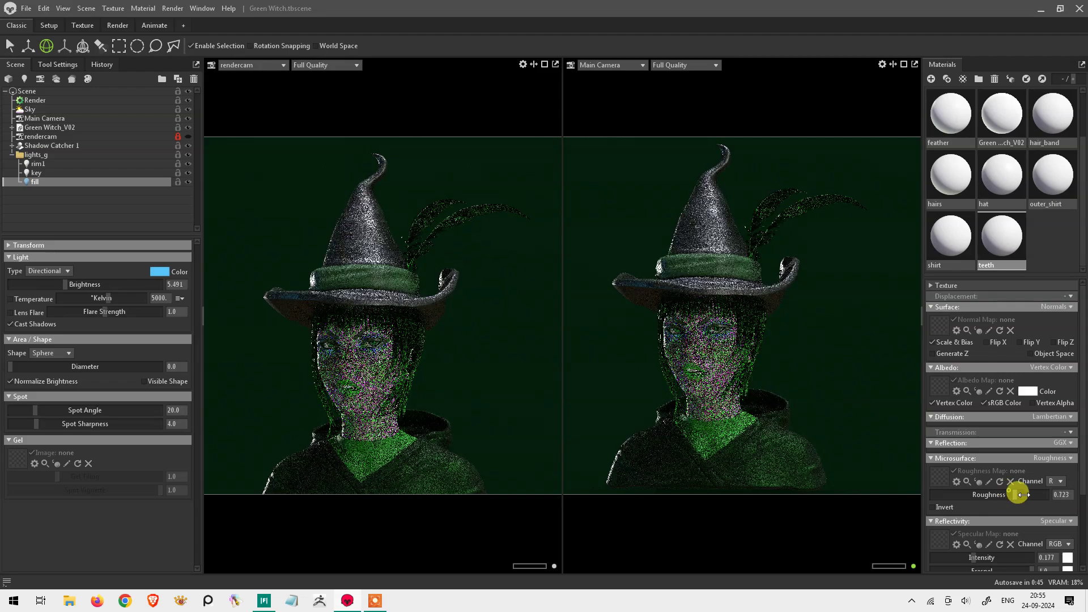
{"action": "left_click", "coordinate": [1002, 176]}
{"action": "left_click_drag", "start_coordinate": [1001, 494], "coordinate": [992, 502]}
Step: Give the hat material a light greenish-grey specular colour
{"action": "scroll", "coordinate": [1066, 499], "scroll_direction": "down", "scroll_amount": 3}
{"action": "left_click", "coordinate": [1068, 480]}
{"action": "left_click", "coordinate": [604, 301]}
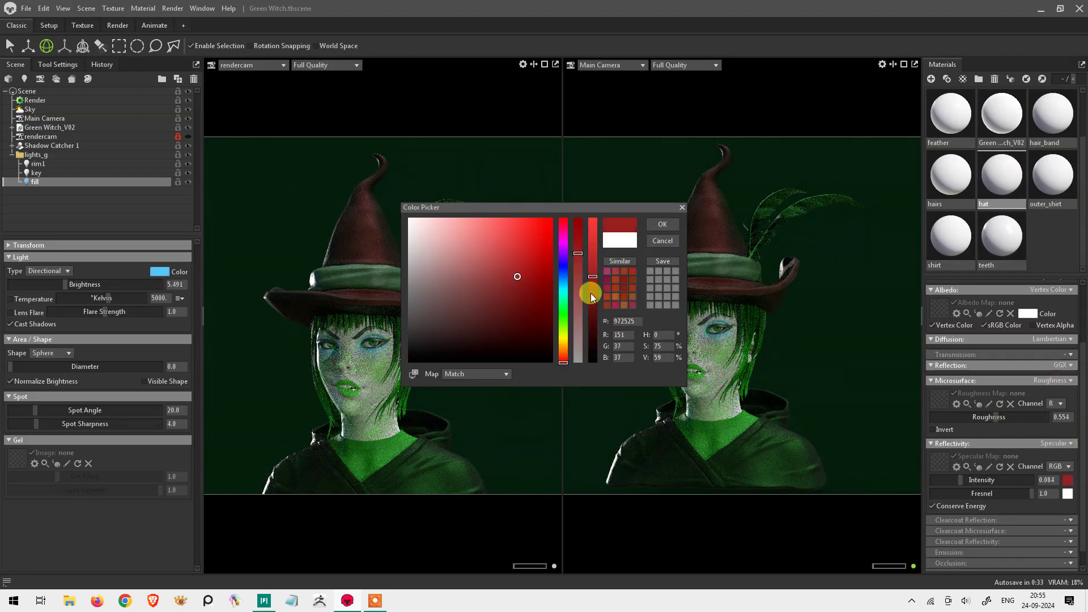
{"action": "left_click", "coordinate": [412, 269]}
{"action": "left_click", "coordinate": [563, 323]}
{"action": "left_click", "coordinate": [422, 261]}
{"action": "left_click", "coordinate": [663, 224]}
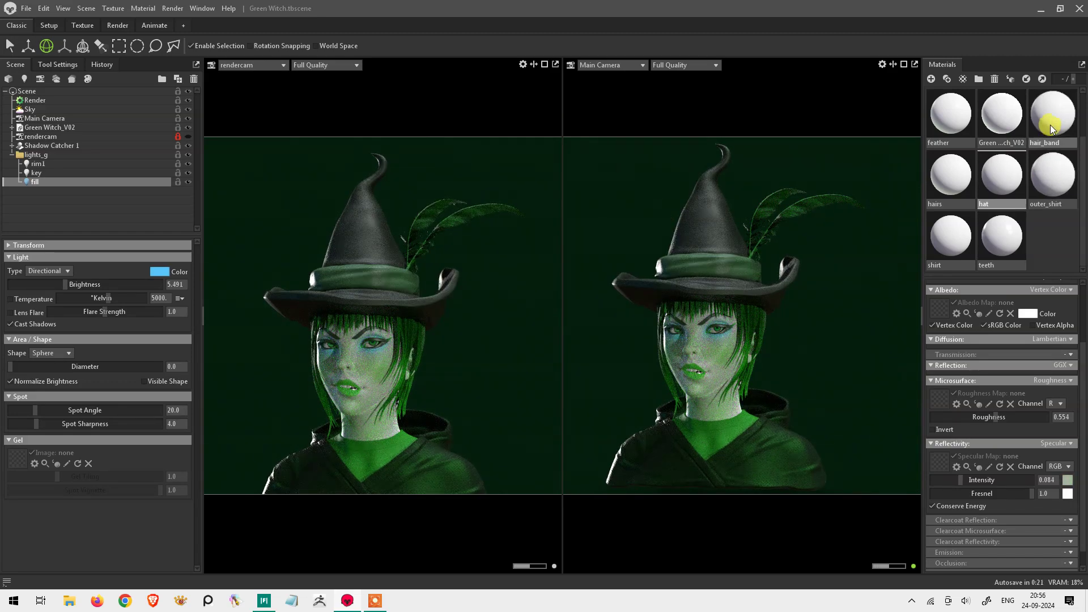
Step: Set the feather to Transmission None, roughness 0.366 and Specular reflectivity
{"action": "left_click", "coordinate": [967, 124]}
{"action": "left_click", "coordinate": [1076, 367]}
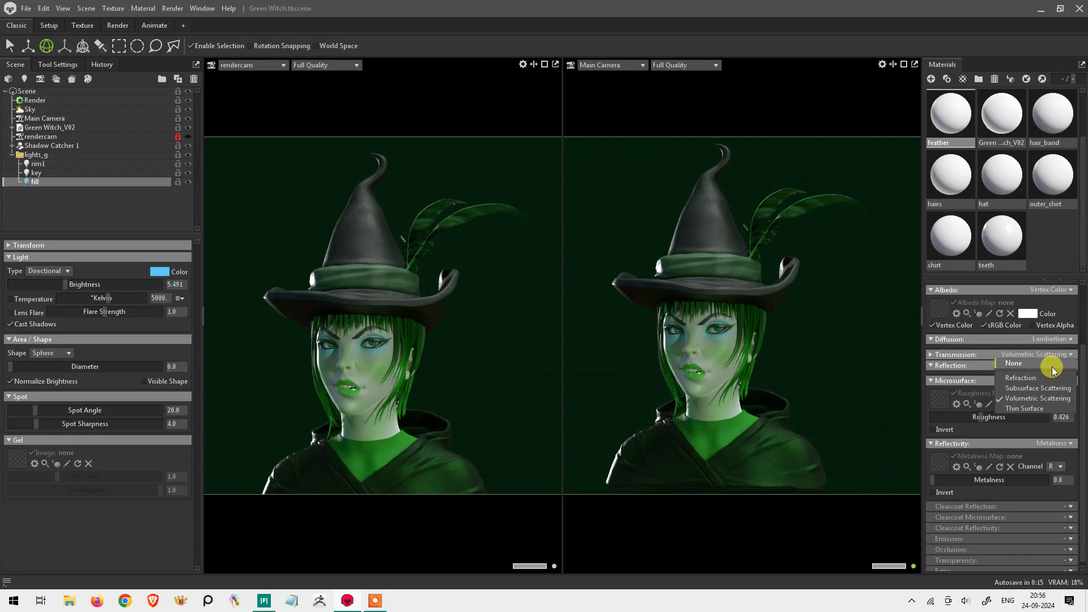
{"action": "left_click_drag", "start_coordinate": [985, 428], "coordinate": [947, 428]}
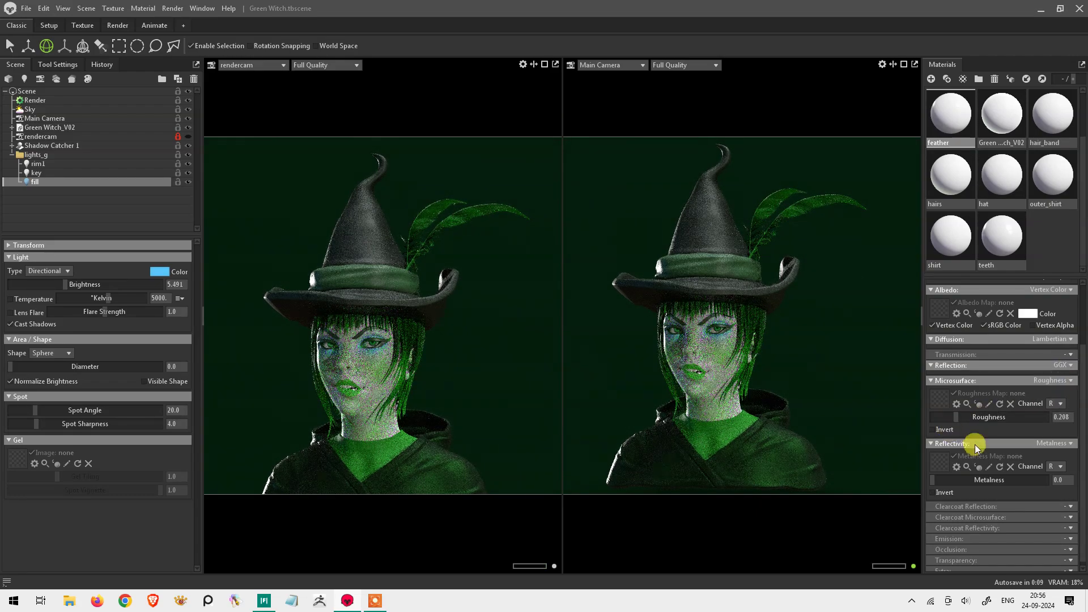
{"action": "left_click", "coordinate": [1054, 443]}
{"action": "left_click", "coordinate": [1047, 466]}
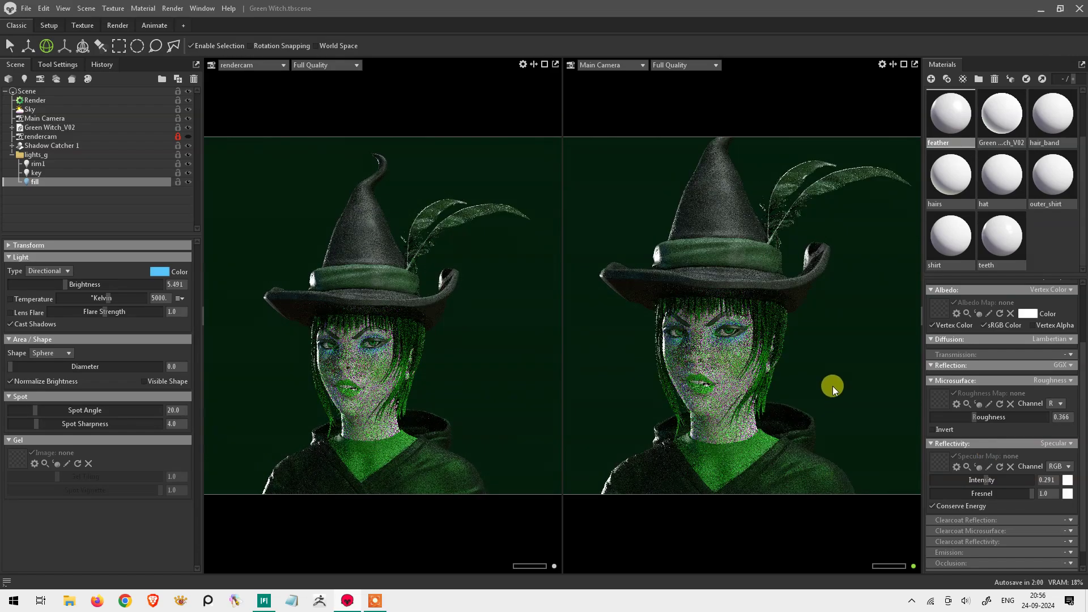
Step: Preview the ambient occlusion pass in rendercam, then open the Sky's library
{"action": "scroll", "coordinate": [833, 386], "scroll_direction": "up", "scroll_amount": 3}
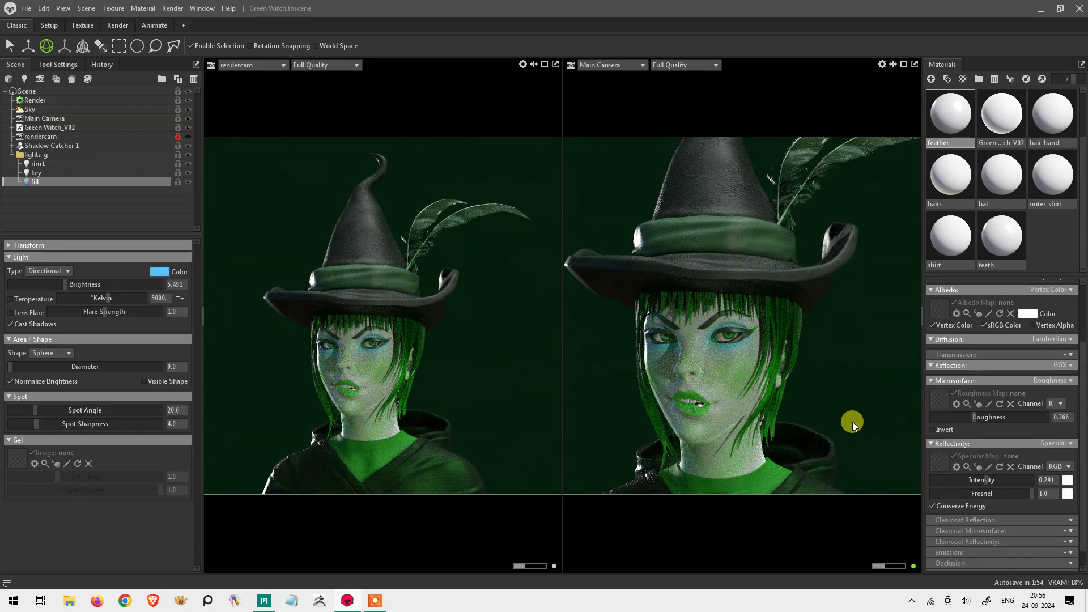
{"action": "left_click", "coordinate": [340, 66]}
{"action": "mouse_move", "coordinate": [323, 127]}
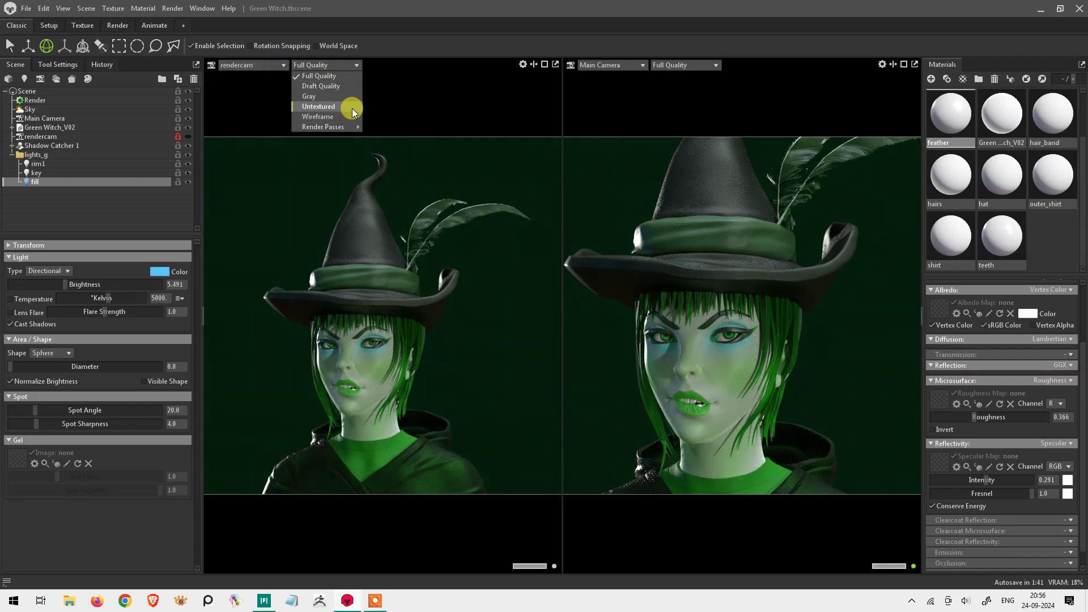
{"action": "left_click", "coordinate": [455, 148]}
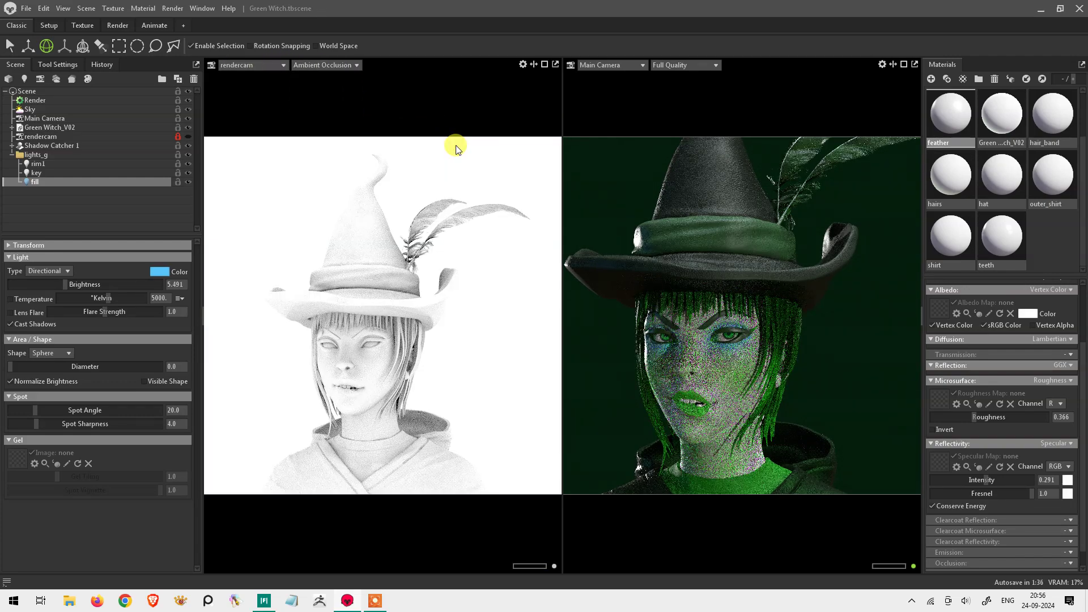
{"action": "left_click", "coordinate": [346, 66]}
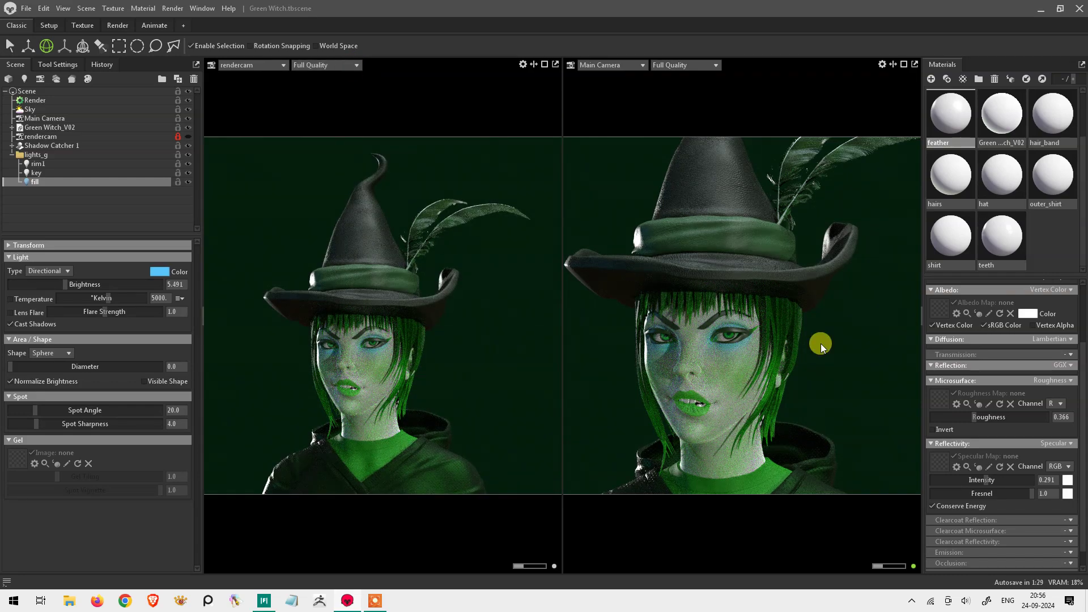
{"action": "left_click", "coordinate": [109, 111]}
{"action": "left_click", "coordinate": [169, 258]}
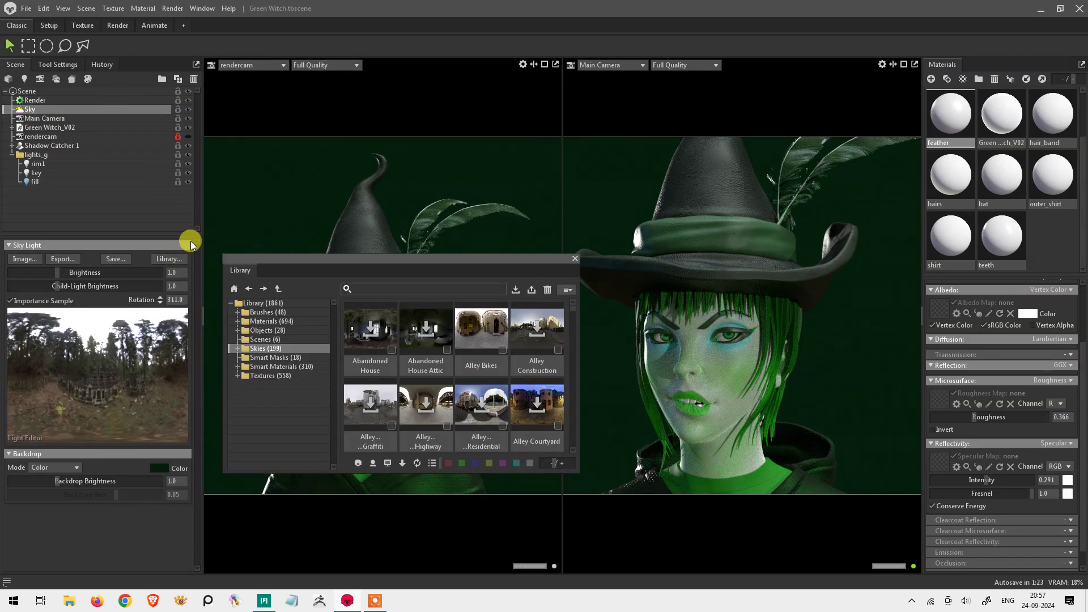
Step: Move the library window over the right view and enlarge it
{"action": "left_click", "coordinate": [564, 371]}
{"action": "left_click_drag", "start_coordinate": [470, 146], "coordinate": [810, 148]}
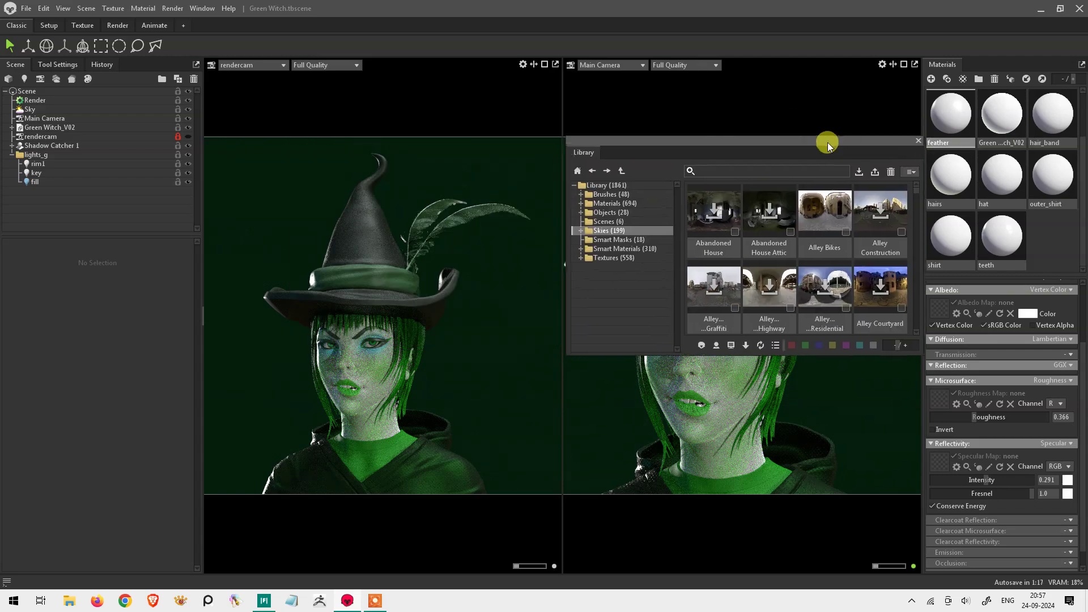
{"action": "left_click_drag", "start_coordinate": [901, 358], "coordinate": [898, 445]}
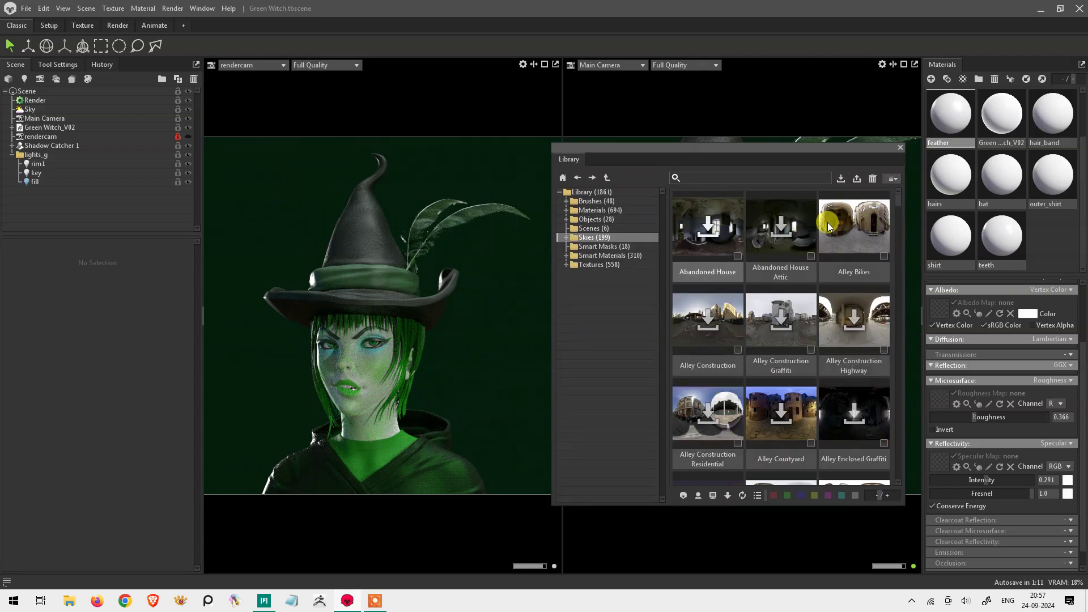
{"action": "scroll", "coordinate": [898, 219], "scroll_direction": "down", "scroll_amount": 5}
{"action": "scroll", "coordinate": [899, 219], "scroll_direction": "down", "scroll_amount": 5}
Step: Browse the Evening, Overcast, Morning and Midday skies; apply Mountains Roadside Jutting
{"action": "left_click", "coordinate": [566, 237]}
{"action": "left_click", "coordinate": [618, 247]}
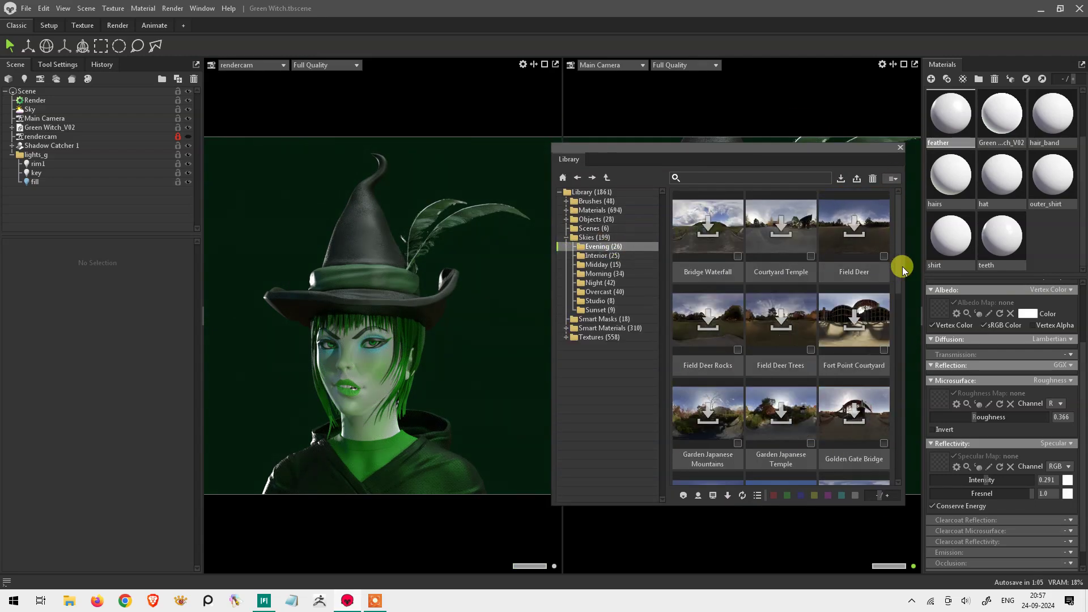
{"action": "left_click", "coordinate": [604, 283]}
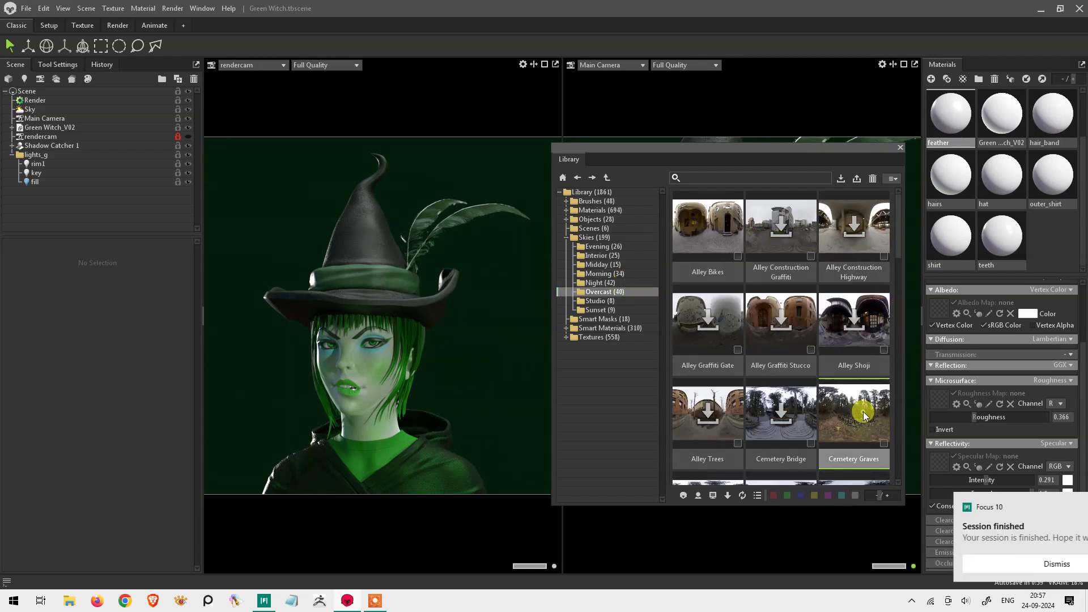
{"action": "left_click_drag", "start_coordinate": [899, 227], "coordinate": [899, 345]}
{"action": "left_click", "coordinate": [602, 274]}
{"action": "mouse_move", "coordinate": [901, 272]}
{"action": "left_mouse_down"}
{"action": "mouse_move", "coordinate": [901, 347]}
{"action": "mouse_move", "coordinate": [877, 426]}
{"action": "left_mouse_up"}
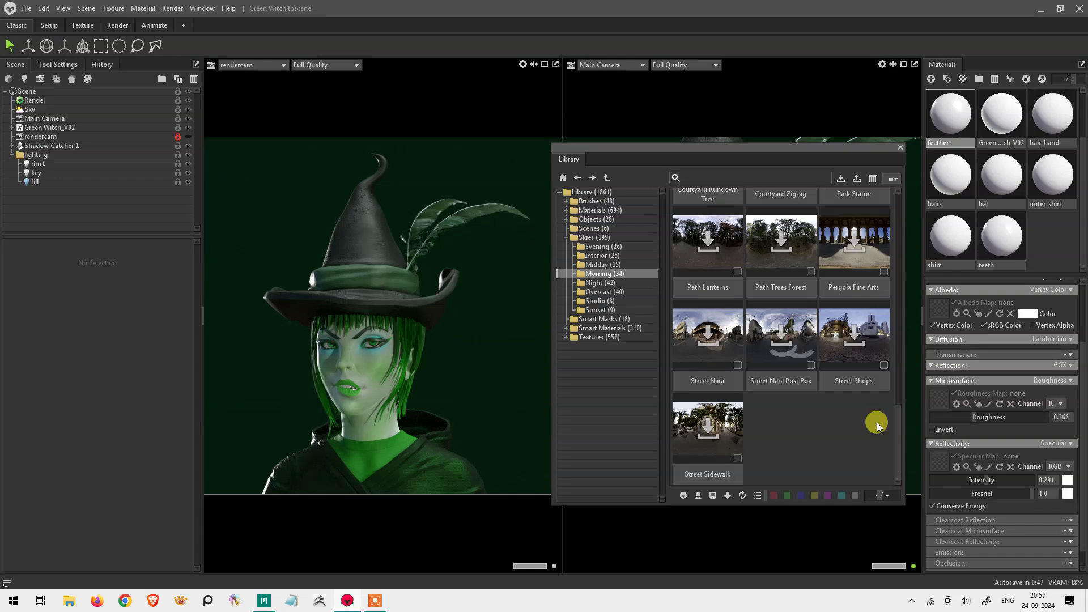
{"action": "left_click", "coordinate": [629, 265]}
{"action": "left_click", "coordinate": [853, 323]}
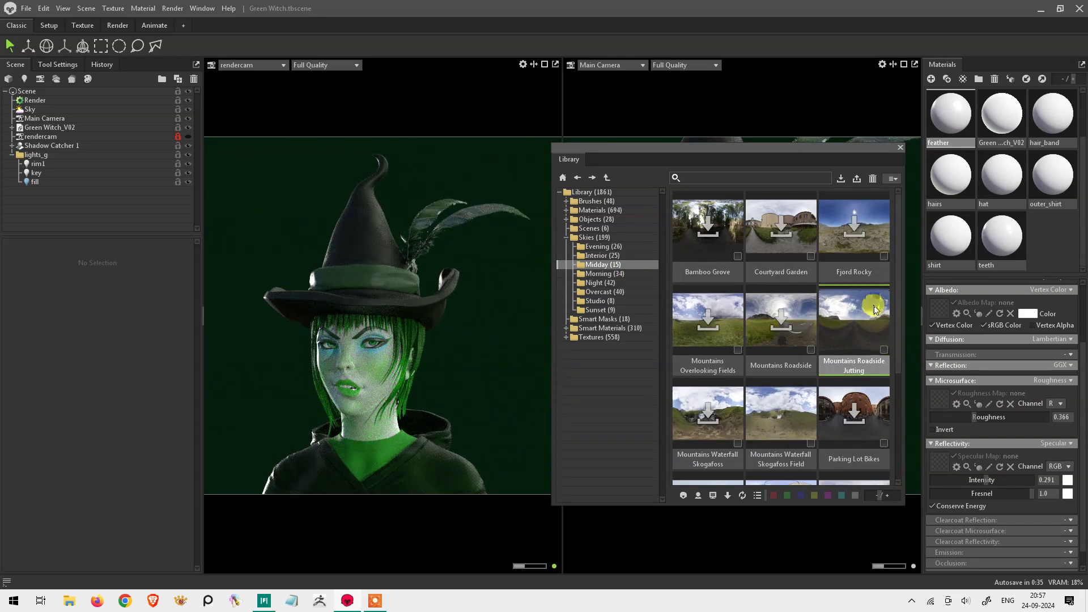
Step: Set the Sky's backdrop mode to a plain colour
{"action": "left_click", "coordinate": [54, 118]}
{"action": "left_click", "coordinate": [102, 109]}
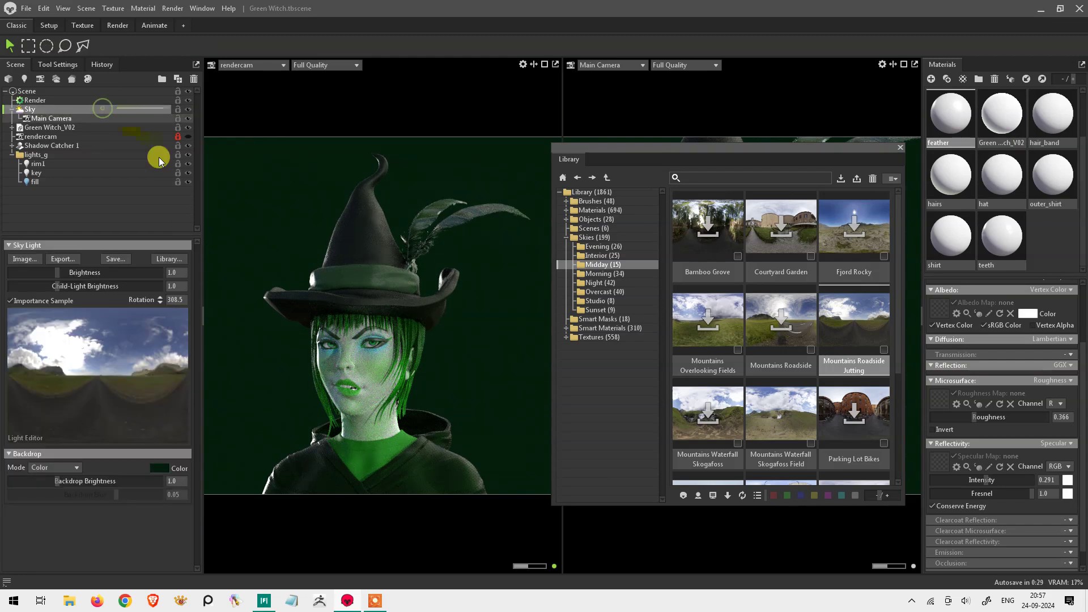
{"action": "left_click", "coordinate": [71, 488]}
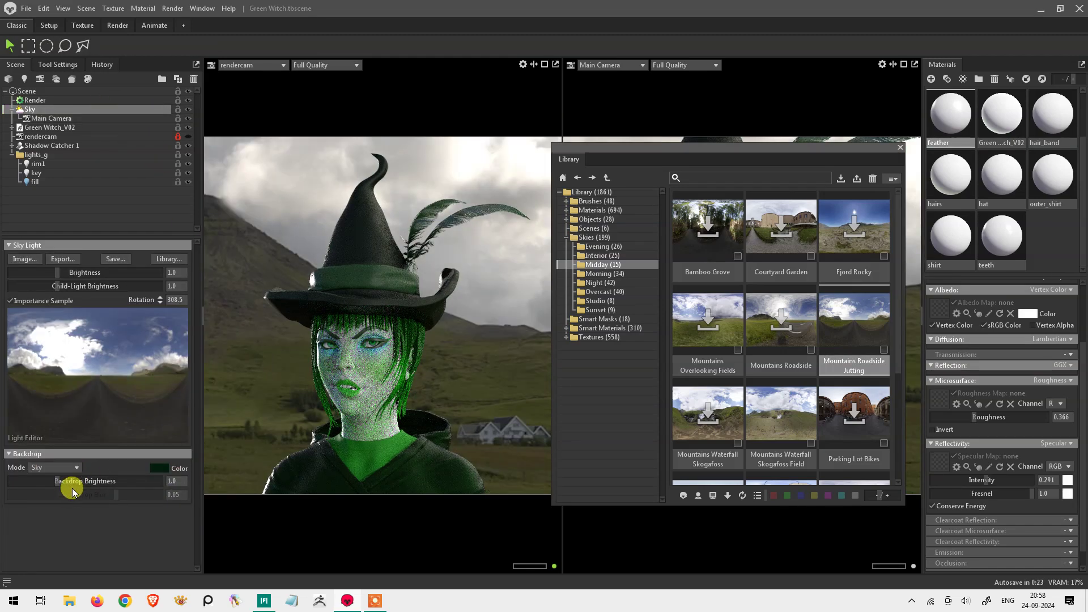
{"action": "left_click", "coordinate": [50, 469]}
{"action": "left_click", "coordinate": [52, 480]}
Step: Try the Mountains Waterfall Skogafoss Field and Alley Tokyo Residential skies
{"action": "scroll", "coordinate": [887, 312], "scroll_direction": "down", "scroll_amount": 2}
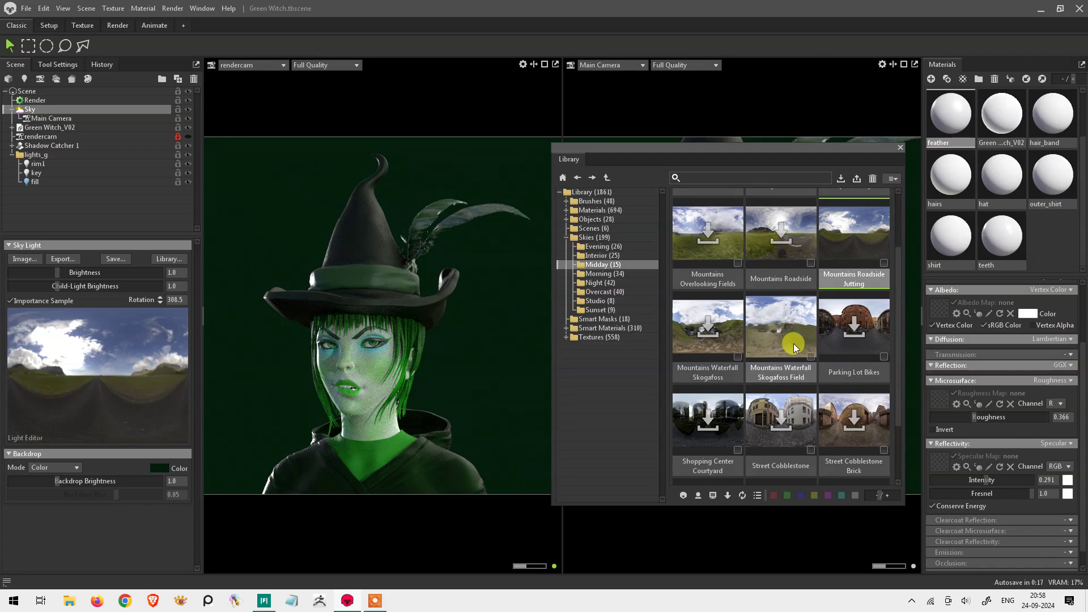
{"action": "double_click", "coordinate": [792, 342]}
{"action": "left_click", "coordinate": [602, 255]}
{"action": "left_click", "coordinate": [602, 265]}
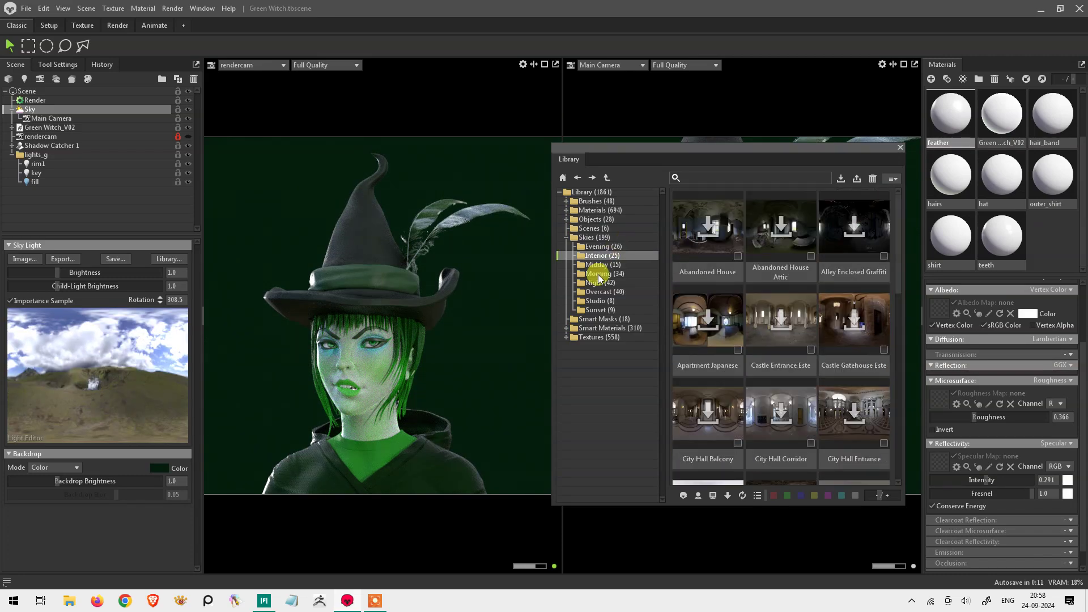
{"action": "left_click", "coordinate": [604, 273]}
{"action": "mouse_move", "coordinate": [893, 294]}
{"action": "left_mouse_down"}
{"action": "mouse_move", "coordinate": [897, 470]}
{"action": "mouse_move", "coordinate": [903, 383]}
{"action": "left_mouse_up"}
{"action": "scroll", "coordinate": [1071, 267], "scroll_direction": "up", "scroll_amount": 2}
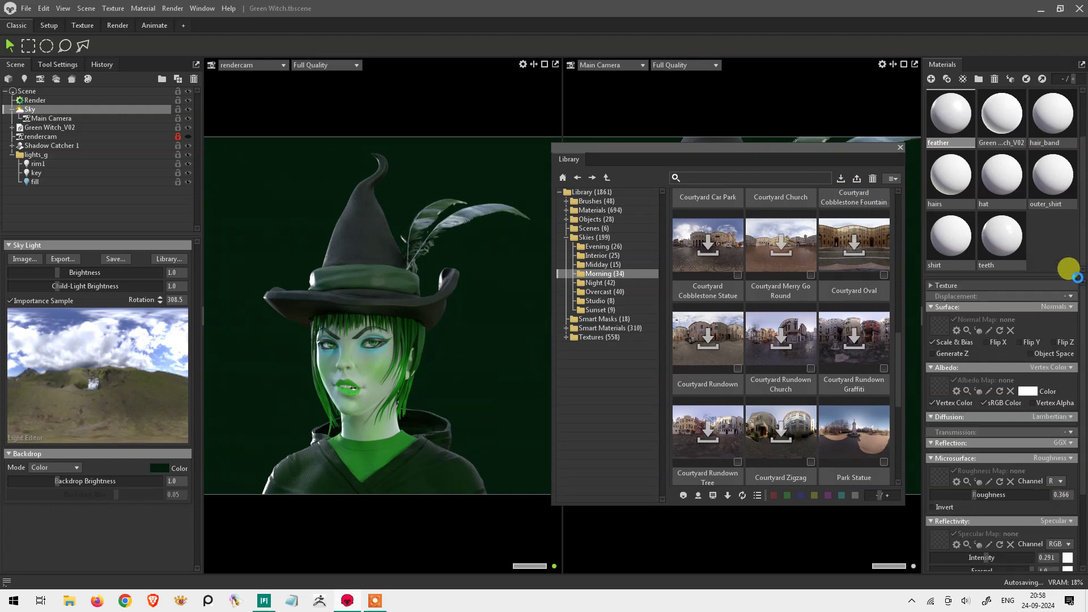
{"action": "left_click", "coordinate": [601, 283]}
{"action": "left_click", "coordinate": [773, 314]}
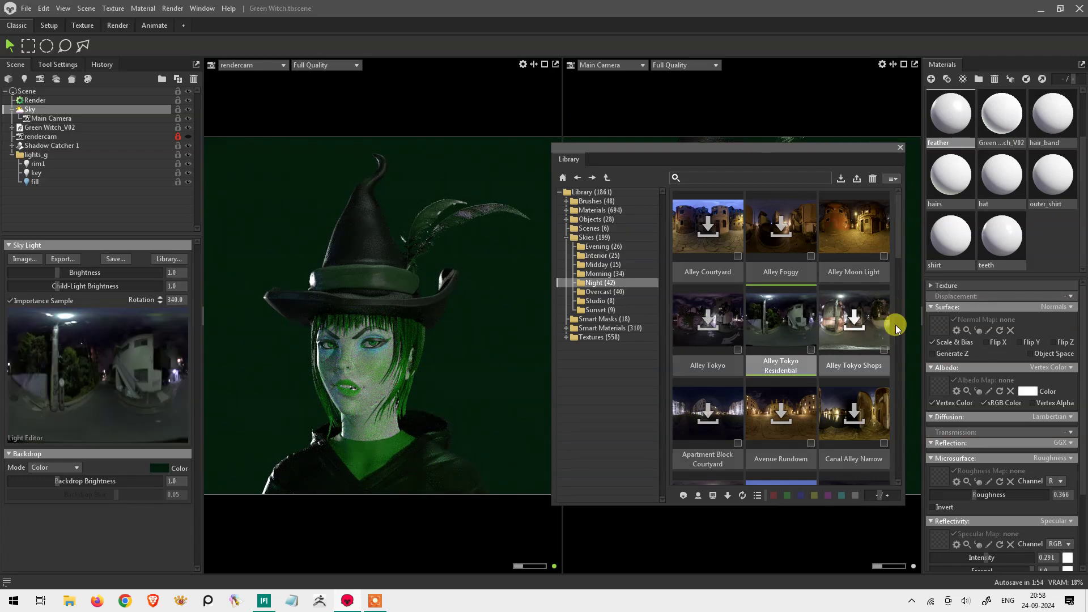
Step: Try Park Path Walls, then load the Evening Waterfall Secluded sky
{"action": "left_click", "coordinate": [605, 274]}
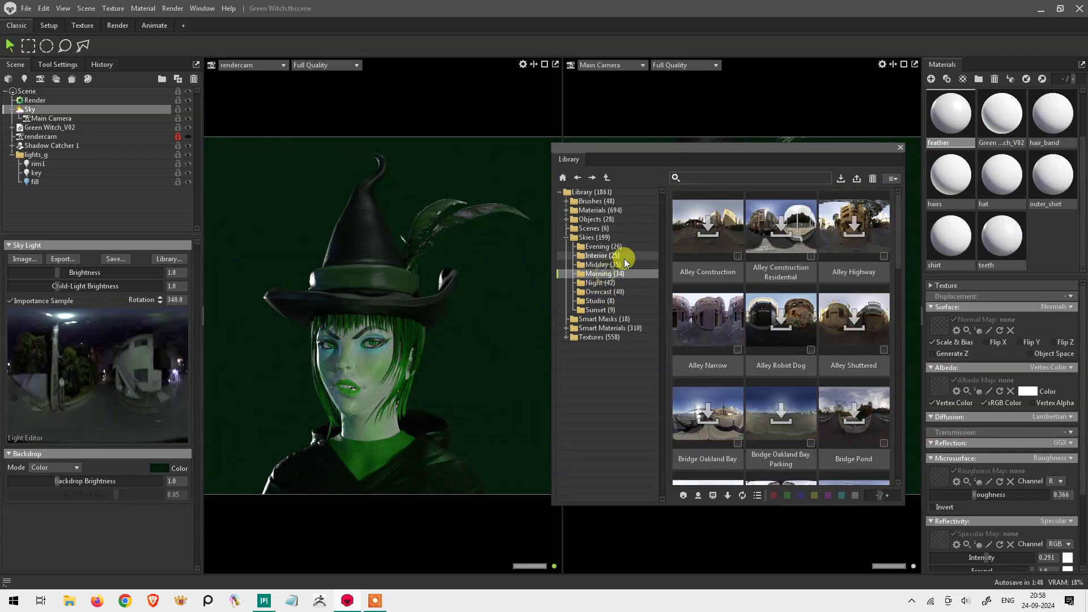
{"action": "left_click", "coordinate": [604, 264]}
{"action": "mouse_move", "coordinate": [899, 291]}
{"action": "left_mouse_down"}
{"action": "mouse_move", "coordinate": [902, 344]}
{"action": "mouse_move", "coordinate": [906, 287]}
{"action": "left_mouse_up"}
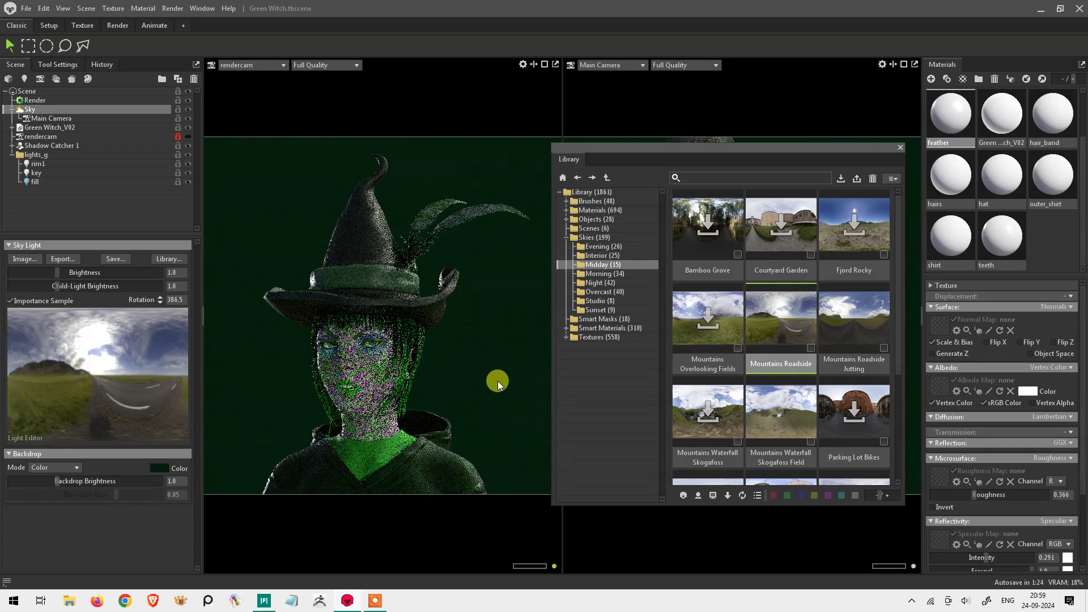
{"action": "left_click", "coordinate": [604, 247]}
{"action": "left_click_drag", "start_coordinate": [896, 291], "coordinate": [900, 399]}
{"action": "left_click", "coordinate": [849, 241]}
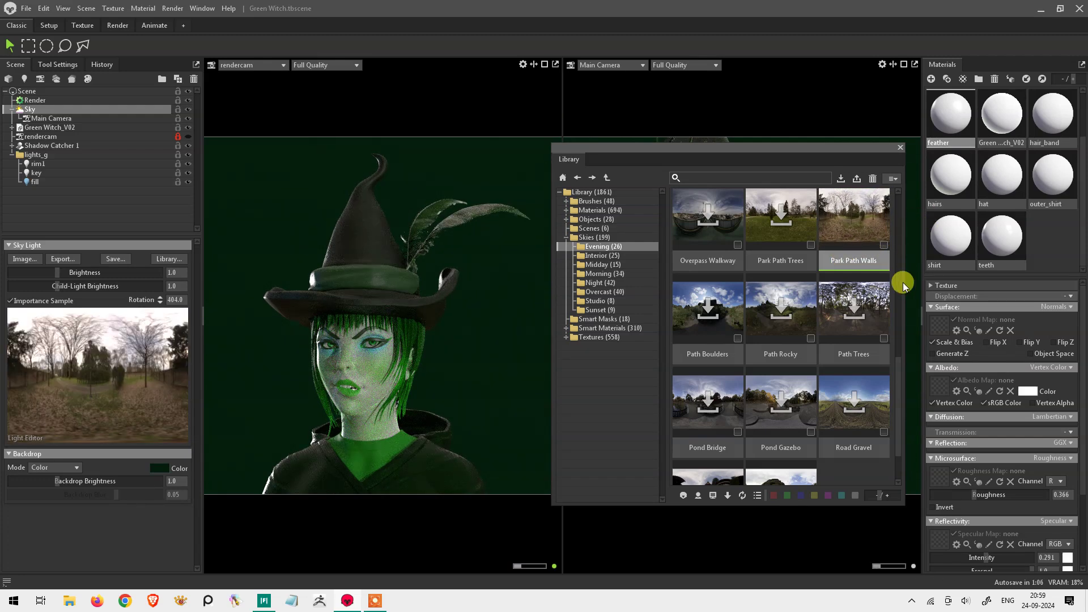
{"action": "scroll", "coordinate": [898, 352], "scroll_direction": "down", "scroll_amount": 2}
{"action": "left_click", "coordinate": [807, 420]}
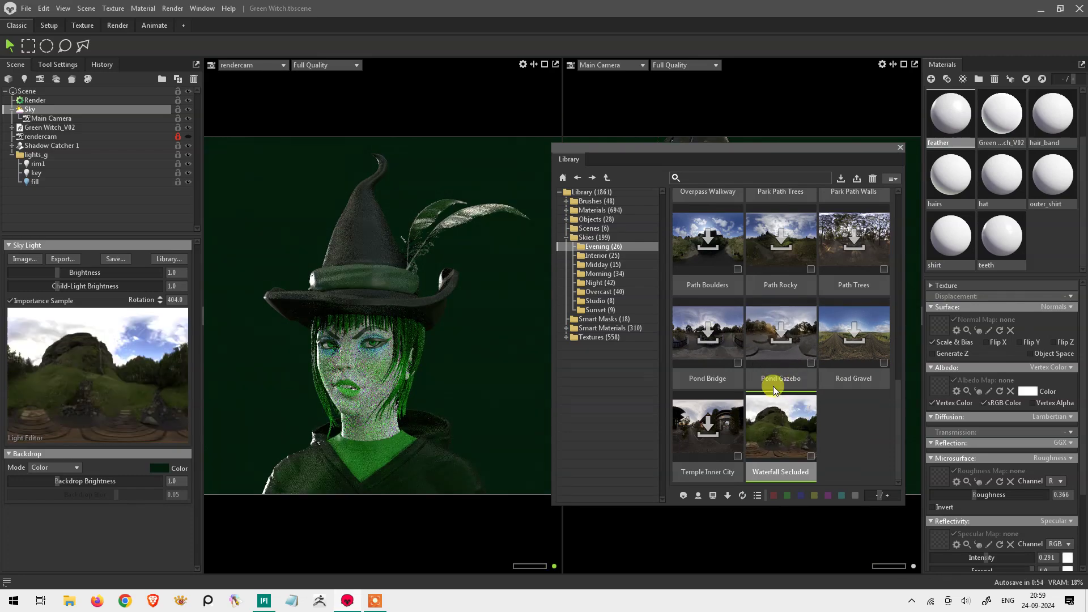
Step: Rotate the sky to 509.0, close the library and orbit to the witch's front
{"action": "left_click_drag", "start_coordinate": [242, 139], "coordinate": [580, 377], "text": "shift"}
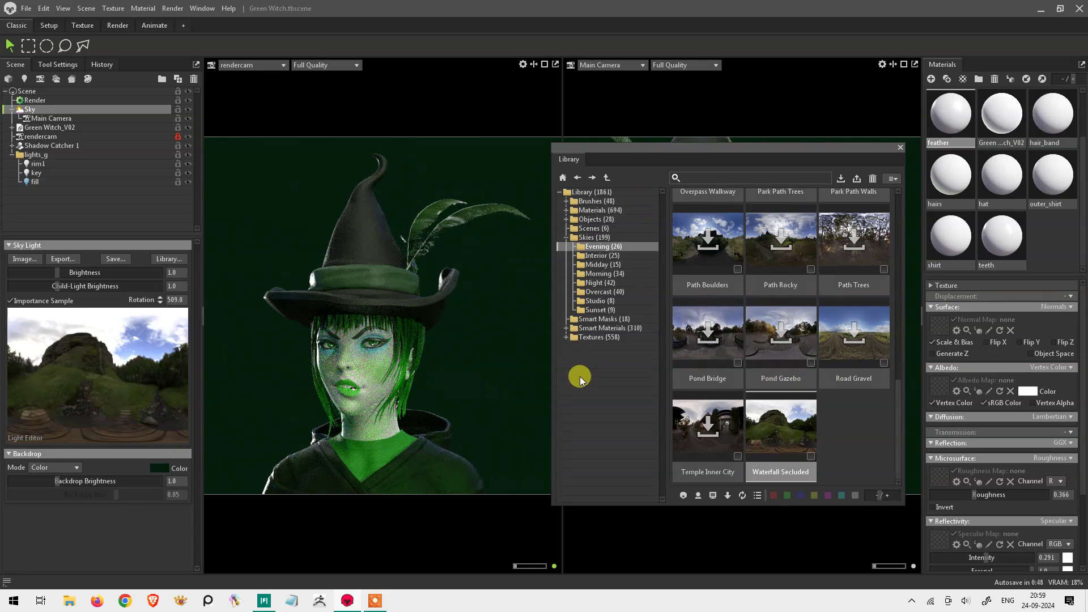
{"action": "left_click", "coordinate": [900, 148]}
{"action": "mouse_move", "coordinate": [825, 355]}
{"action": "left_mouse_down"}
{"action": "mouse_move", "coordinate": [828, 373]}
{"action": "mouse_move", "coordinate": [764, 344]}
{"action": "mouse_move", "coordinate": [832, 362]}
{"action": "left_mouse_up"}
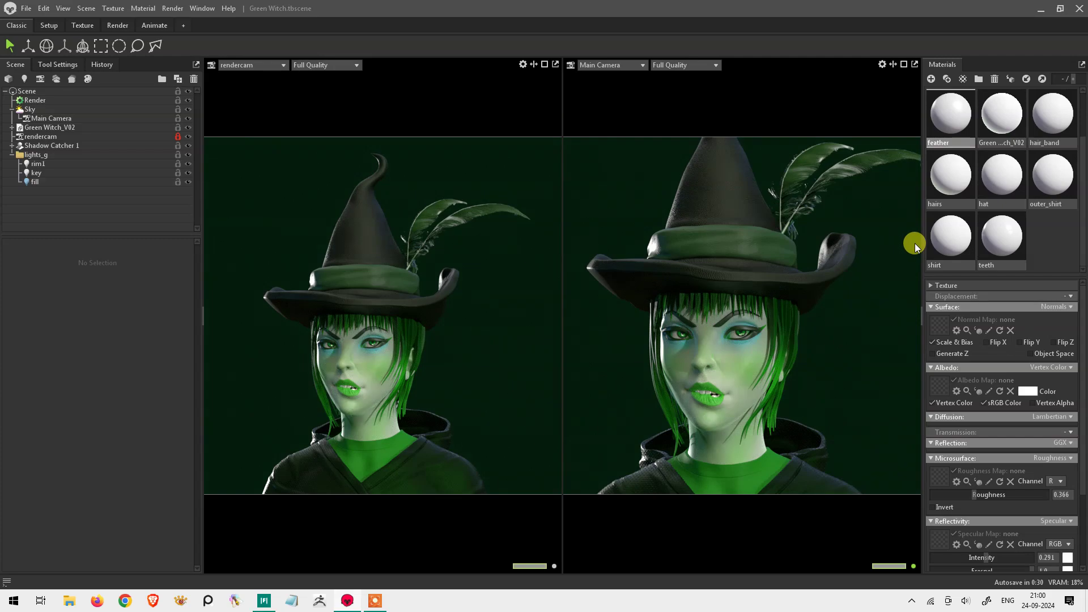
Step: Switch the skin's transmission to Volumetric Scattering and lower its scatter depth
{"action": "left_click", "coordinate": [1003, 116]}
{"action": "scroll", "coordinate": [1063, 340], "scroll_direction": "down", "scroll_amount": 2}
{"action": "left_click", "coordinate": [1061, 349]}
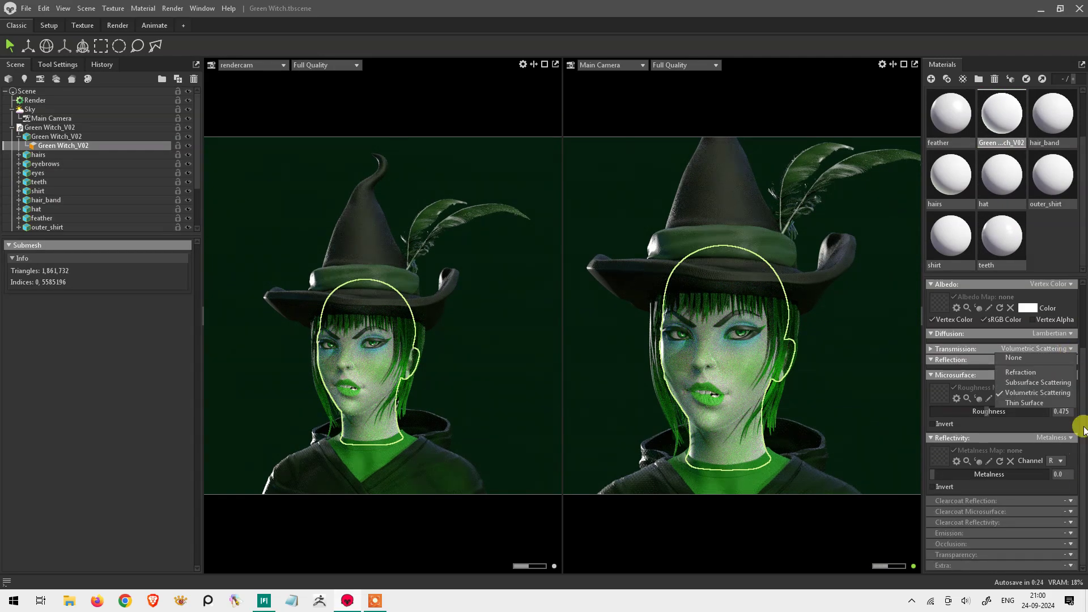
{"action": "left_click", "coordinate": [1037, 382]}
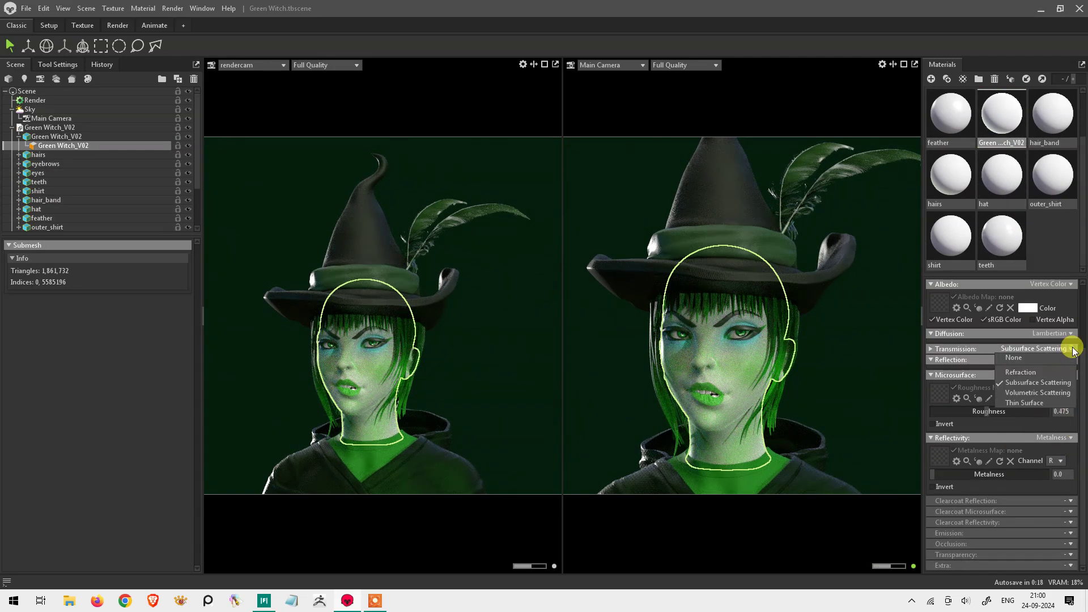
{"action": "left_click", "coordinate": [931, 347]}
{"action": "left_click", "coordinate": [1064, 344]}
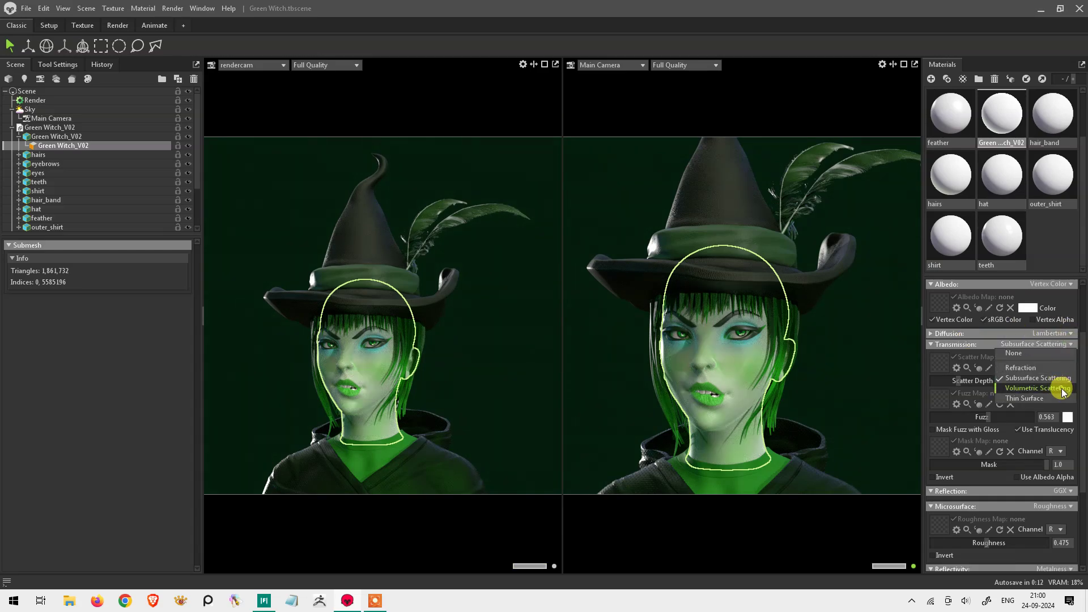
{"action": "left_click", "coordinate": [1063, 389]}
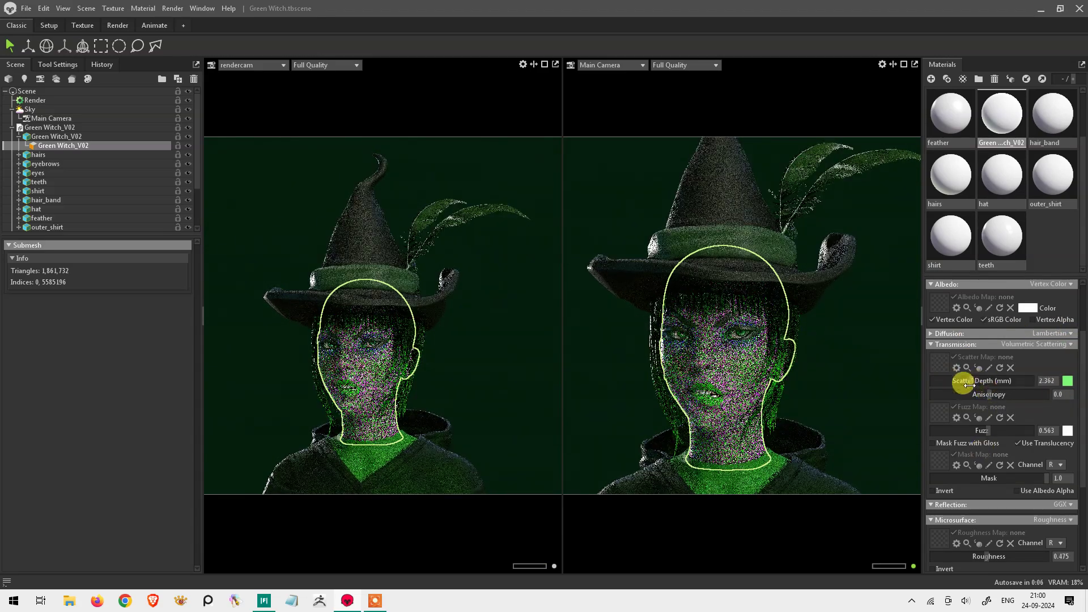
{"action": "left_click_drag", "start_coordinate": [968, 383], "coordinate": [962, 380]}
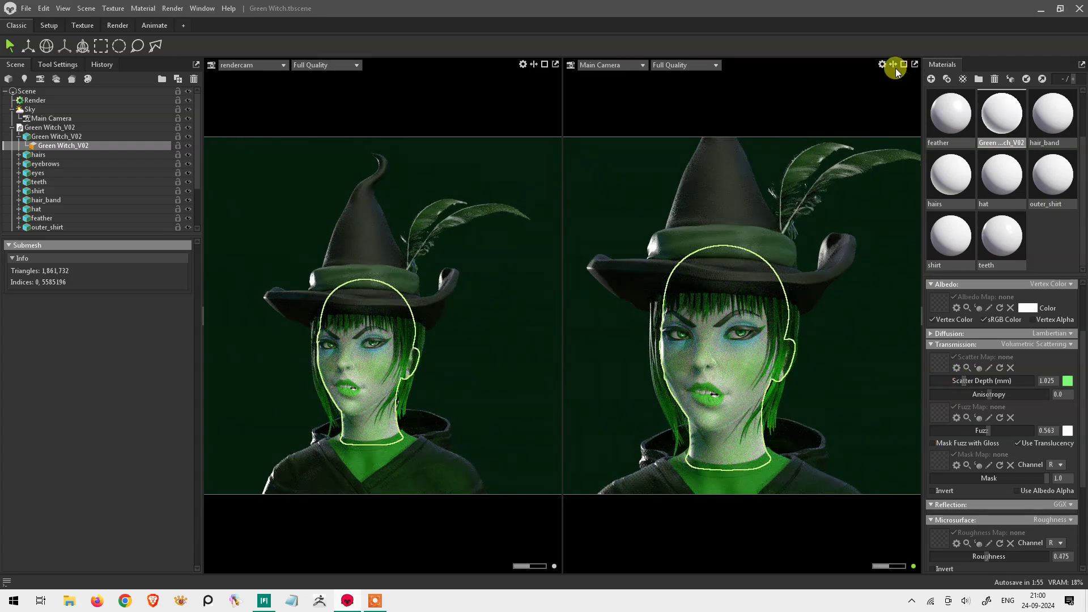
Step: Enlarge the main camera view and set the skin scatter colour to light blue
{"action": "left_click", "coordinate": [557, 66]}
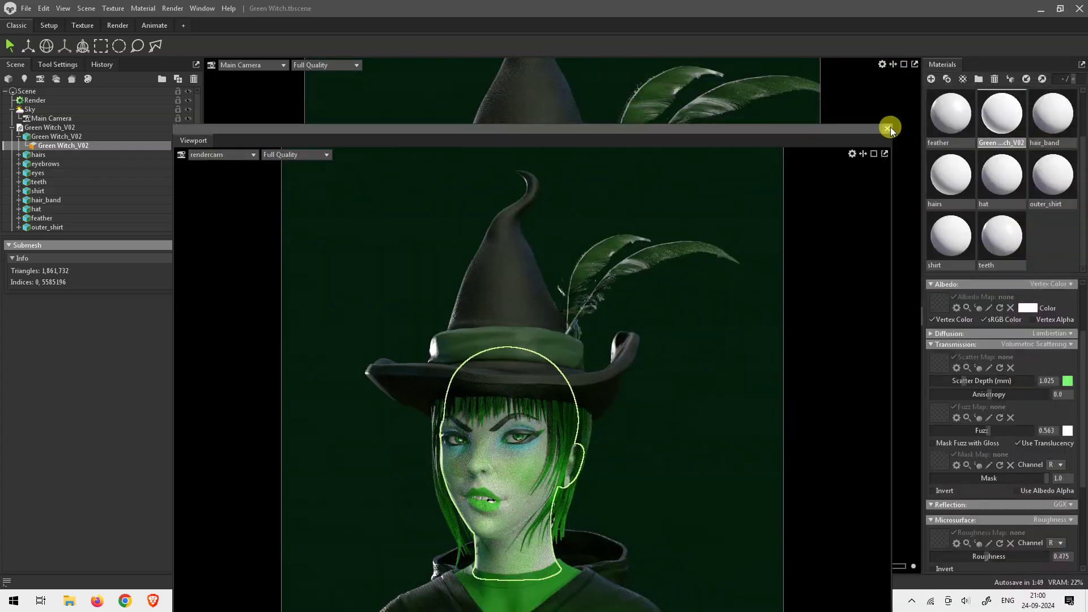
{"action": "left_click", "coordinate": [116, 118]}
{"action": "mouse_move", "coordinate": [729, 340]}
{"action": "left_mouse_down"}
{"action": "mouse_move", "coordinate": [628, 325]}
{"action": "mouse_move", "coordinate": [814, 308]}
{"action": "mouse_move", "coordinate": [761, 369]}
{"action": "left_mouse_up"}
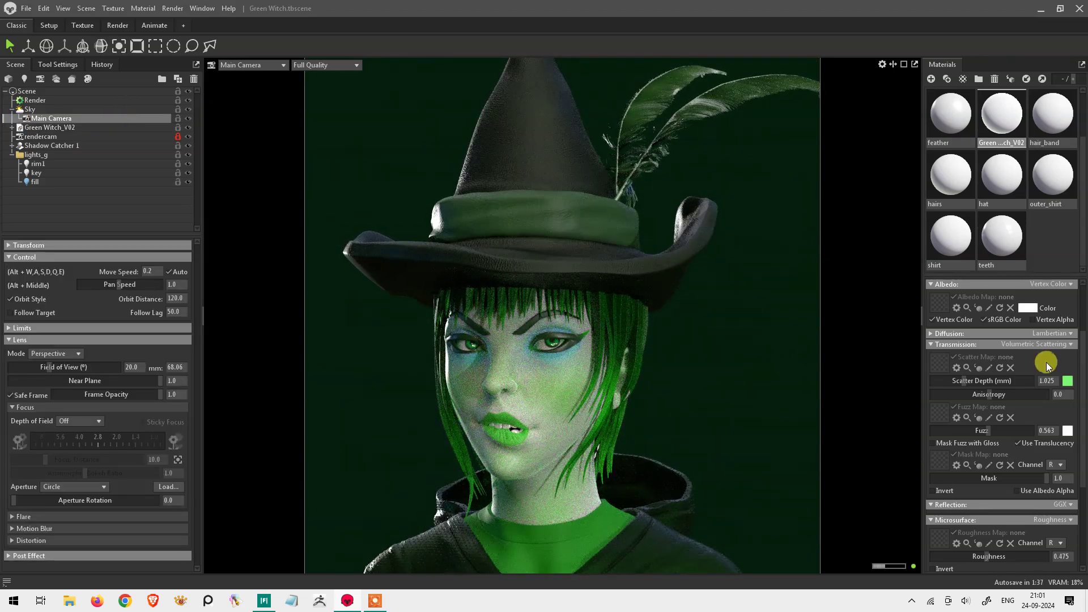
{"action": "left_click", "coordinate": [1065, 379]}
{"action": "left_click_drag", "start_coordinate": [567, 211], "coordinate": [825, 218]}
{"action": "left_click", "coordinate": [821, 239]}
{"action": "left_click_drag", "start_coordinate": [823, 333], "coordinate": [822, 371]}
{"action": "mouse_move", "coordinate": [773, 251]}
{"action": "left_mouse_down"}
{"action": "mouse_move", "coordinate": [811, 231]}
{"action": "mouse_move", "coordinate": [736, 235]}
{"action": "left_mouse_up"}
{"action": "left_click_drag", "start_coordinate": [821, 370], "coordinate": [821, 293]}
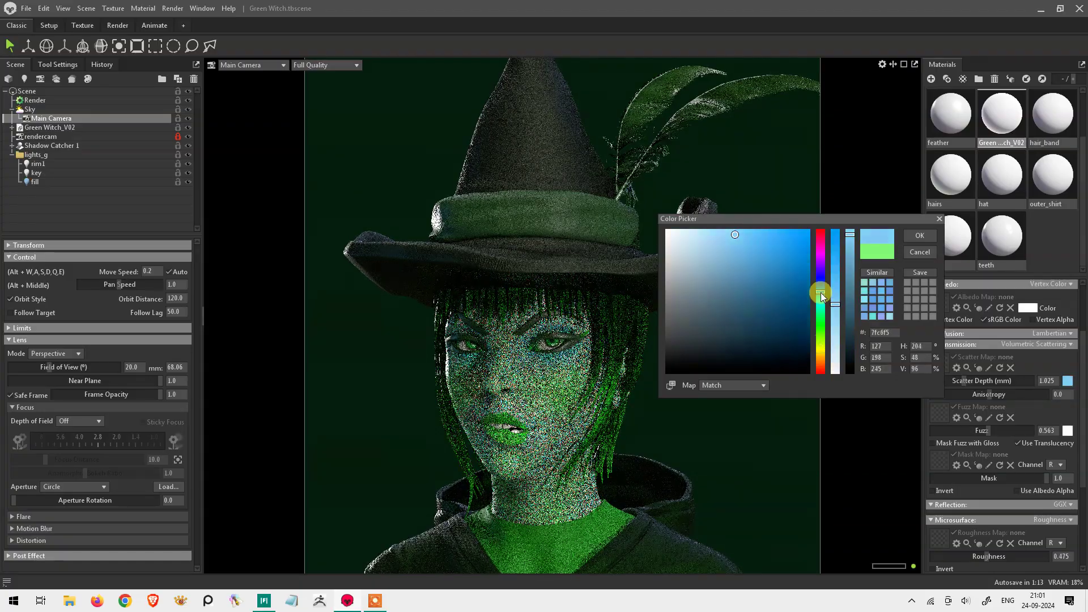
{"action": "left_click", "coordinate": [770, 234]}
{"action": "left_click", "coordinate": [751, 233]}
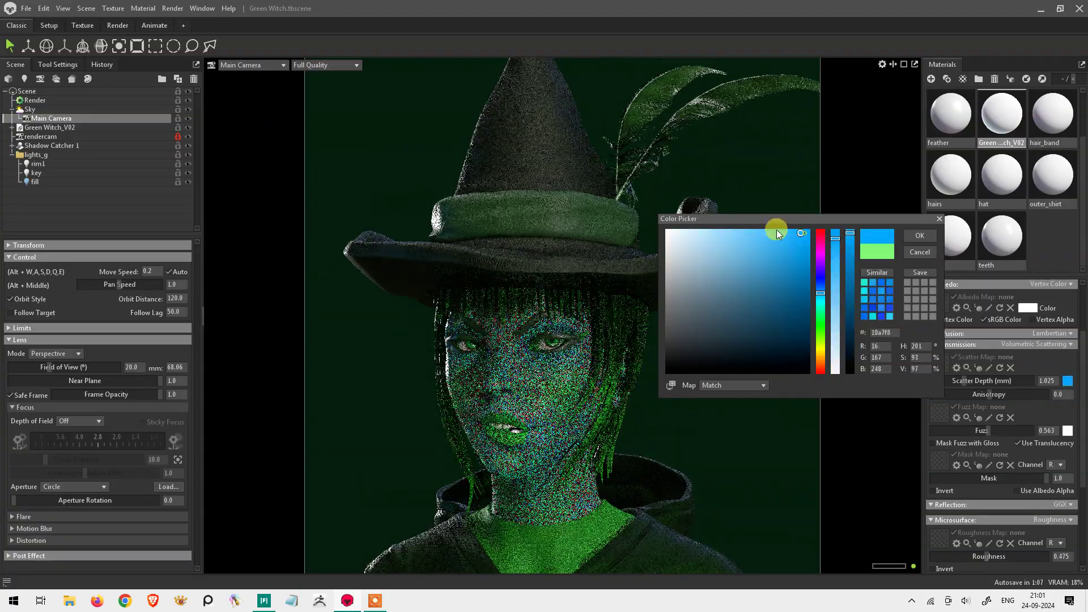
{"action": "left_click", "coordinate": [924, 238]}
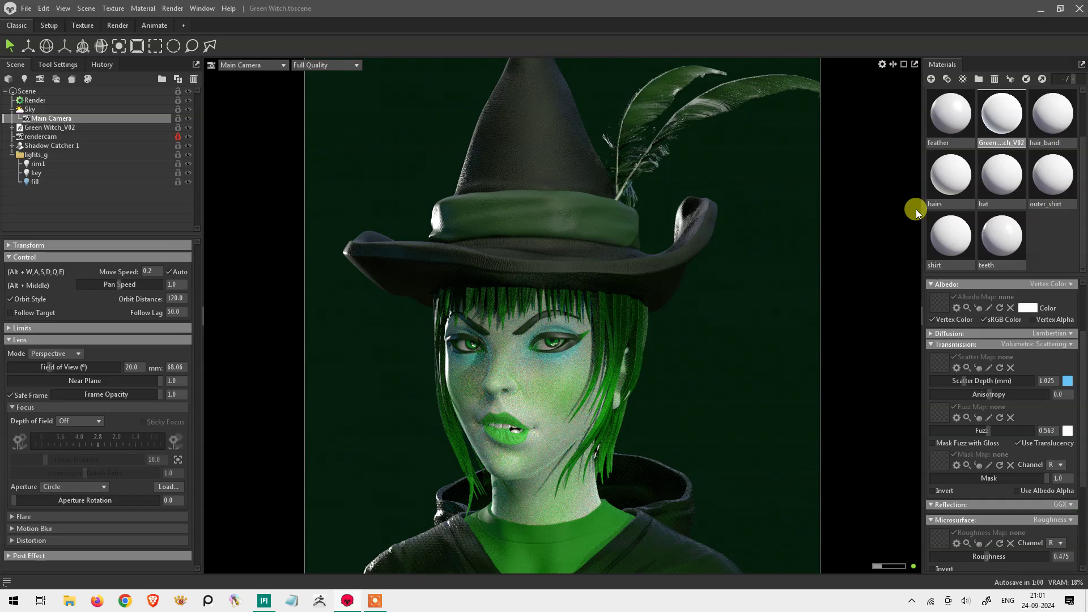
Step: Raise the hair material's roughness to 0.698, keeping its scatter depth
{"action": "left_click", "coordinate": [36, 172]}
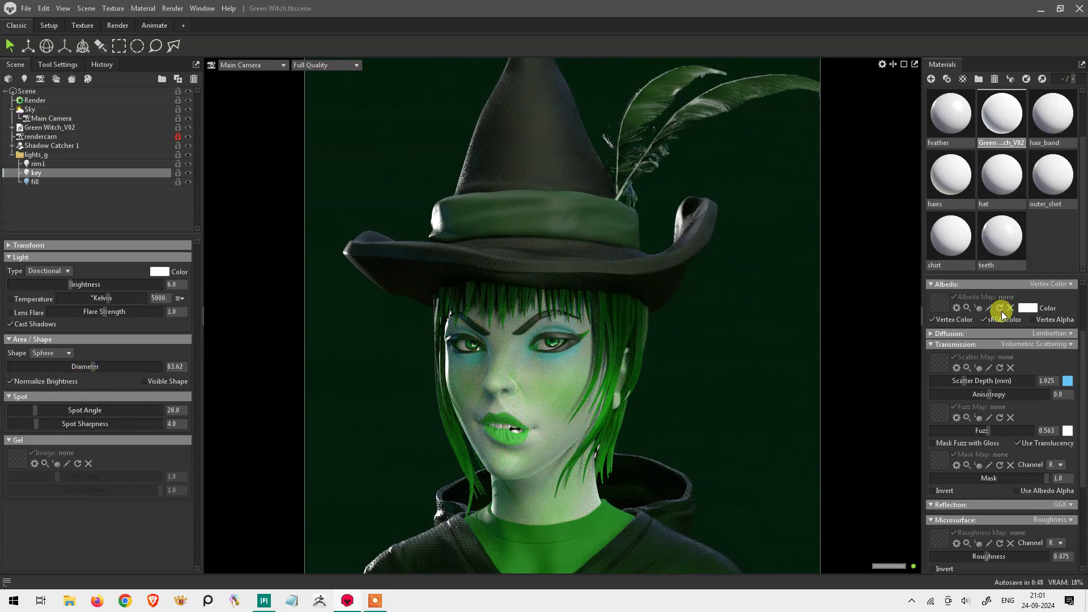
{"action": "mouse_move", "coordinate": [943, 381]}
{"action": "left_mouse_down"}
{"action": "mouse_move", "coordinate": [954, 381]}
{"action": "mouse_move", "coordinate": [936, 383]}
{"action": "left_mouse_up"}
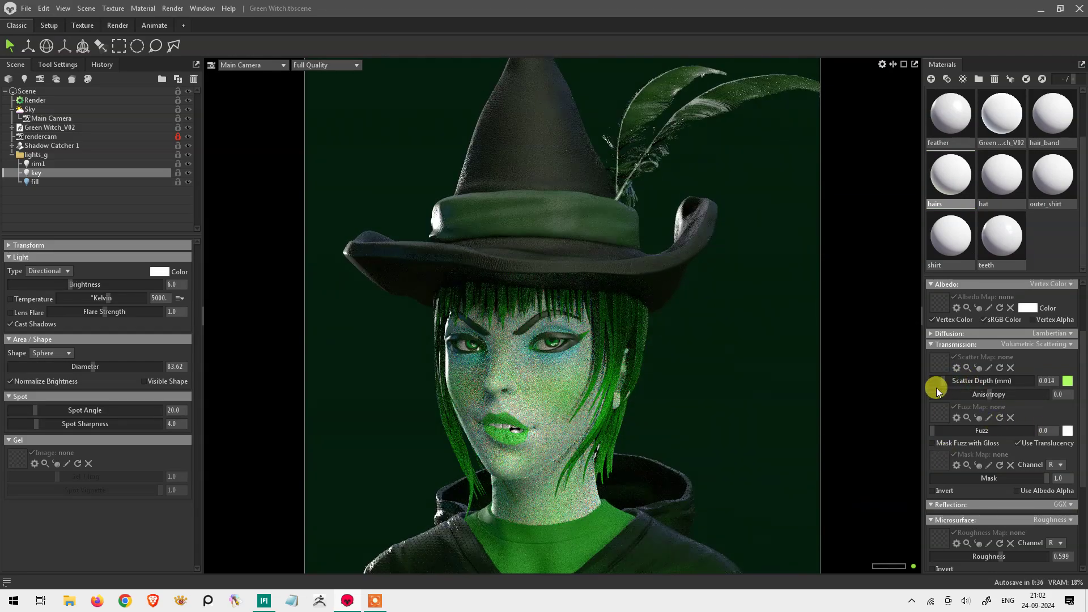
{"action": "left_click_drag", "start_coordinate": [1001, 556], "coordinate": [1012, 557]}
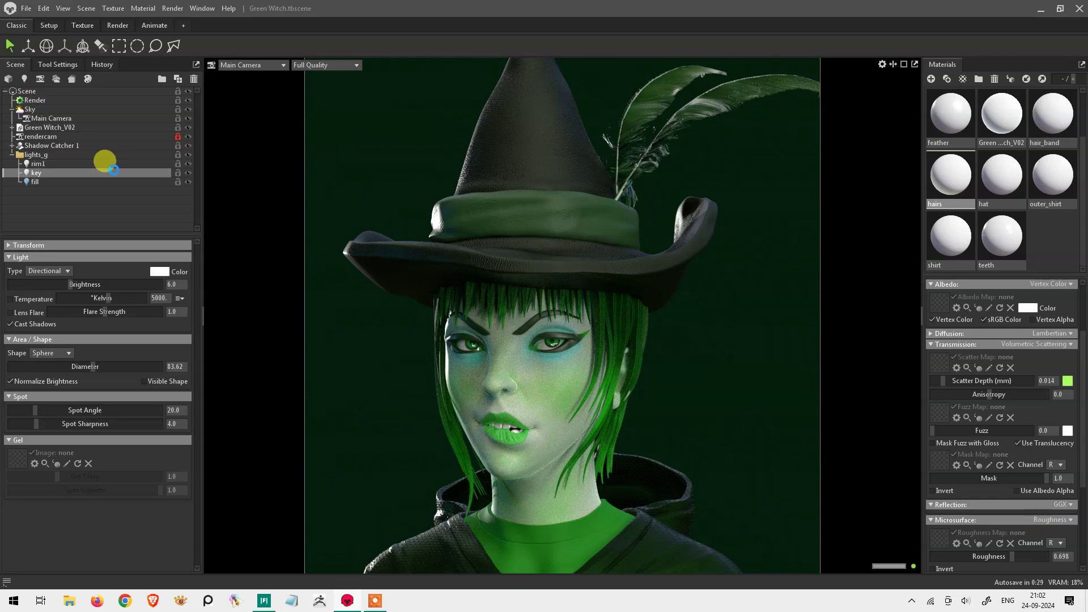
Step: Toggle the key and rim lights off and on; try a red key colour, then cancel
{"action": "left_click", "coordinate": [188, 174]}
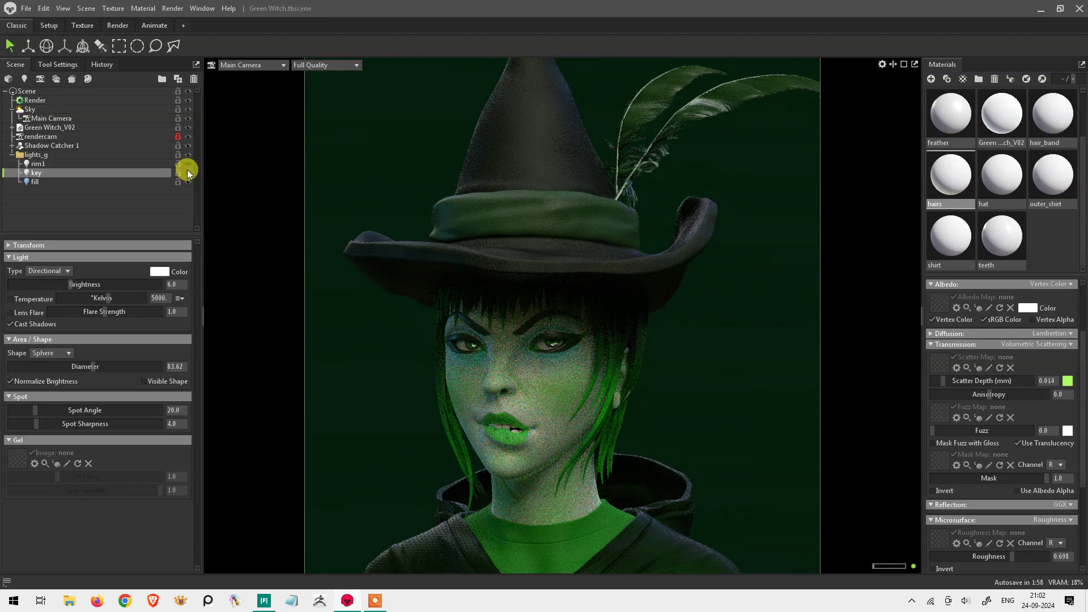
{"action": "left_click", "coordinate": [189, 101]}
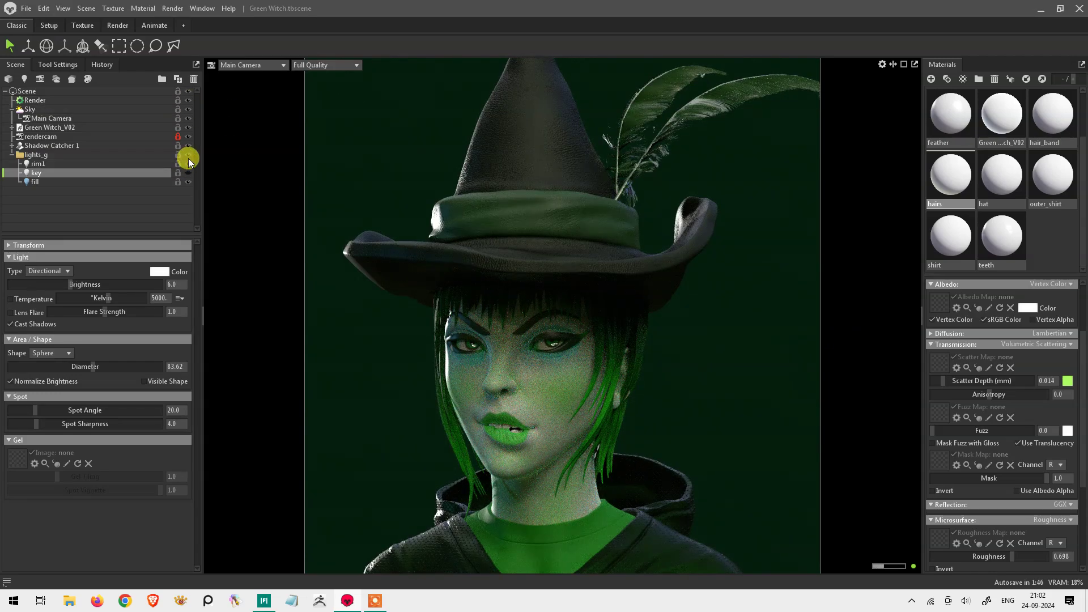
{"action": "left_click", "coordinate": [159, 271]}
{"action": "left_click", "coordinate": [805, 244]}
{"action": "left_click", "coordinate": [926, 248]}
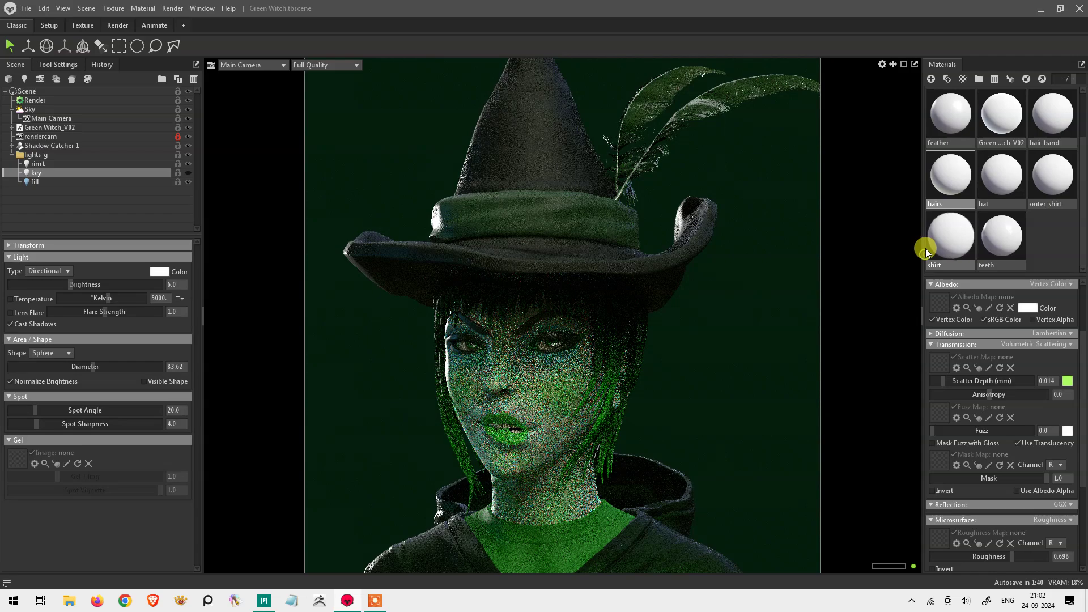
Step: Make the rim light a saturated blue
{"action": "left_click", "coordinate": [164, 164]}
{"action": "left_click", "coordinate": [159, 271]}
{"action": "left_click", "coordinate": [820, 283]}
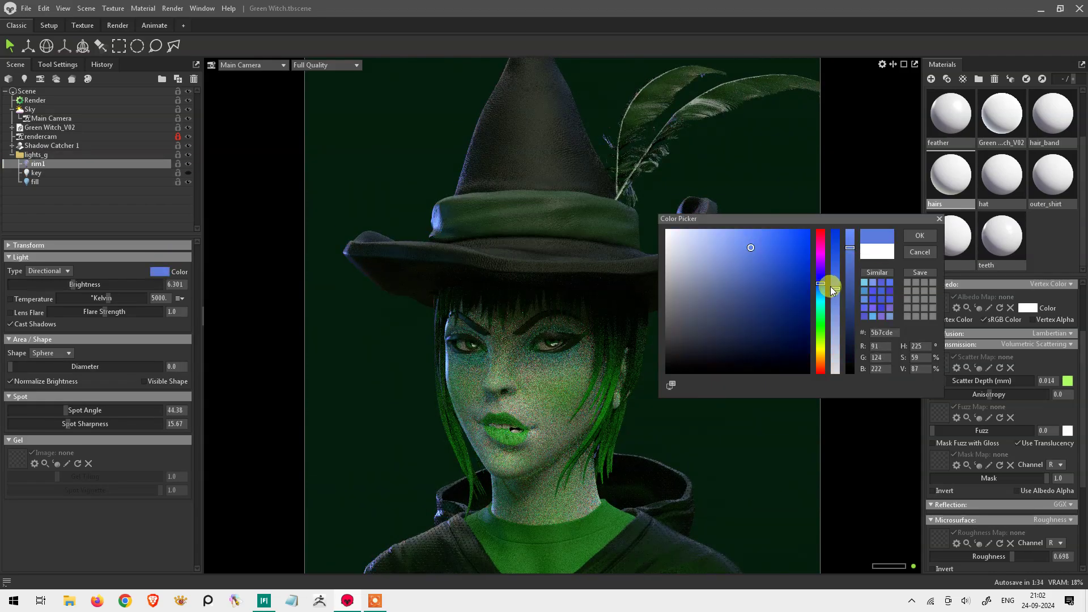
{"action": "left_click_drag", "start_coordinate": [787, 232], "coordinate": [822, 223]}
{"action": "left_click", "coordinate": [920, 235]}
Step: Move the rim light lower and set its brightness to 6.453
{"action": "left_click", "coordinate": [29, 45]}
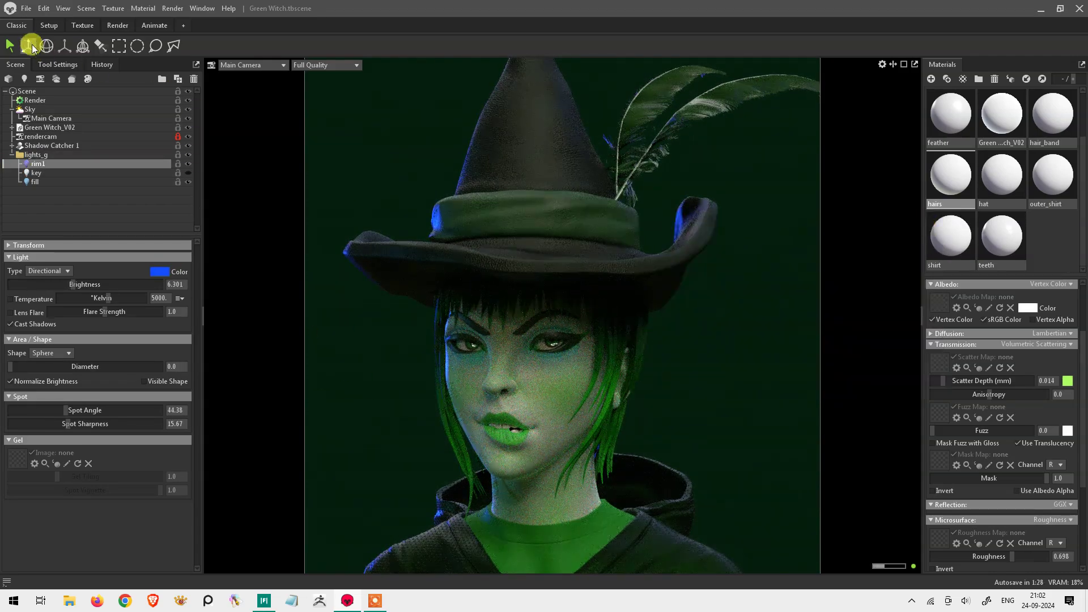
{"action": "left_click_drag", "start_coordinate": [370, 390], "coordinate": [370, 409]}
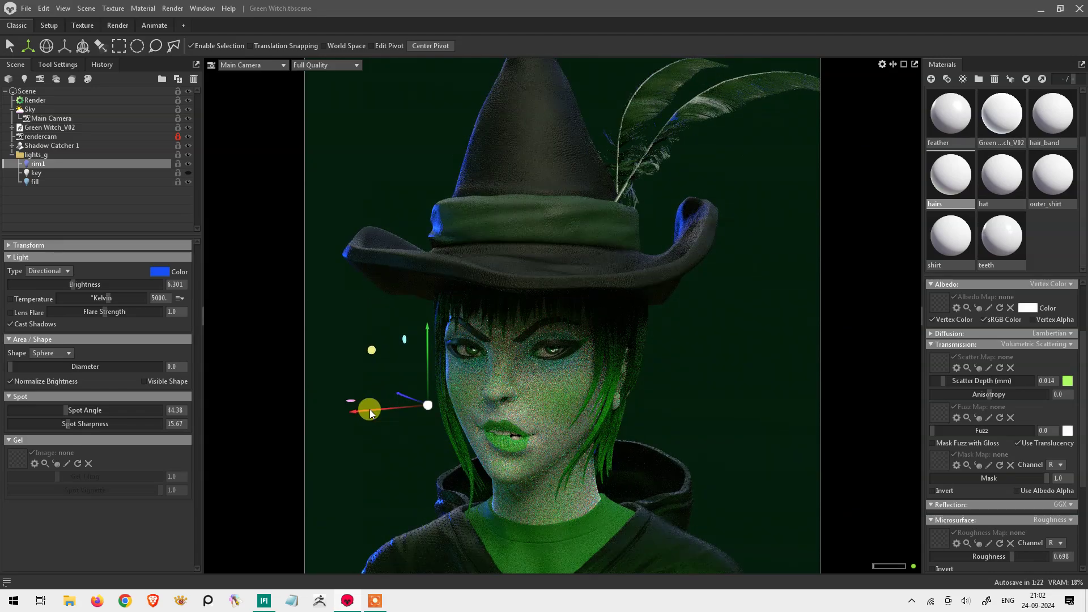
{"action": "left_click_drag", "start_coordinate": [311, 427], "coordinate": [510, 256]}
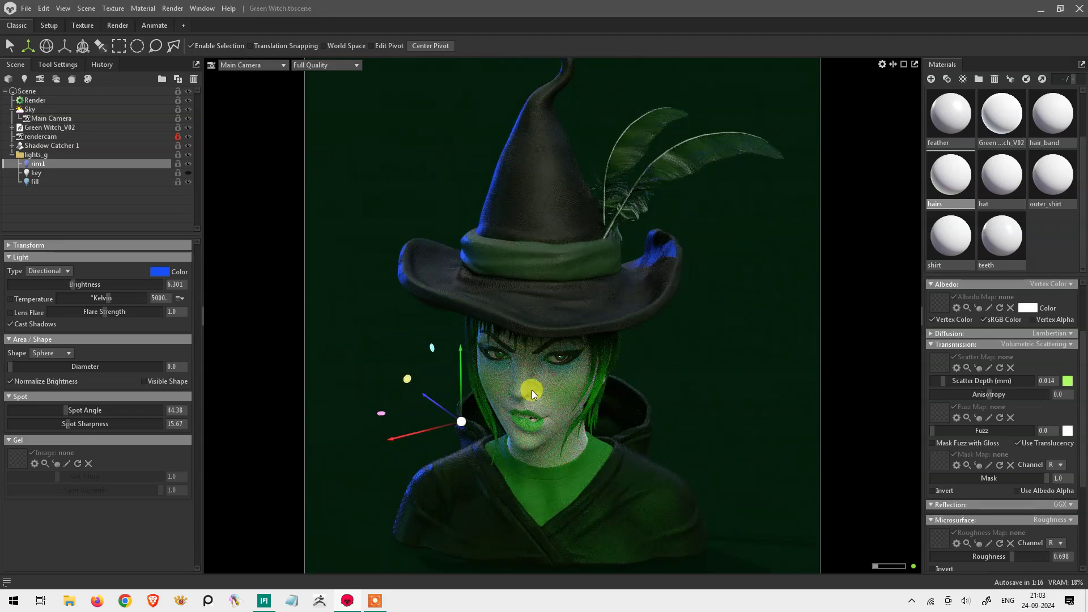
{"action": "left_click_drag", "start_coordinate": [75, 282], "coordinate": [89, 282]}
{"action": "mouse_move", "coordinate": [679, 392]}
{"action": "left_mouse_down"}
{"action": "mouse_move", "coordinate": [407, 377]}
{"action": "mouse_move", "coordinate": [276, 432]}
{"action": "mouse_move", "coordinate": [346, 204]}
{"action": "mouse_move", "coordinate": [704, 348]}
{"action": "mouse_move", "coordinate": [320, 301]}
{"action": "mouse_move", "coordinate": [292, 288]}
{"action": "mouse_move", "coordinate": [687, 398]}
{"action": "left_mouse_up"}
{"action": "left_click_drag", "start_coordinate": [85, 284], "coordinate": [74, 284]}
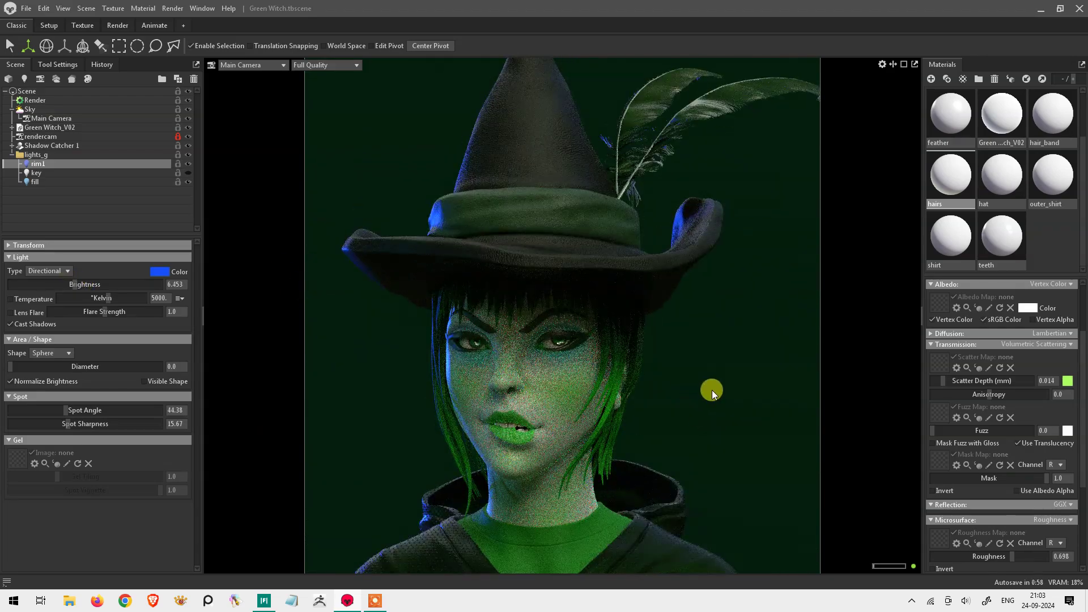
{"action": "left_click_drag", "start_coordinate": [713, 390], "coordinate": [379, 308]}
Step: Set the key light's brightness to 6 and try a dark blue key colour
{"action": "left_click", "coordinate": [90, 173]}
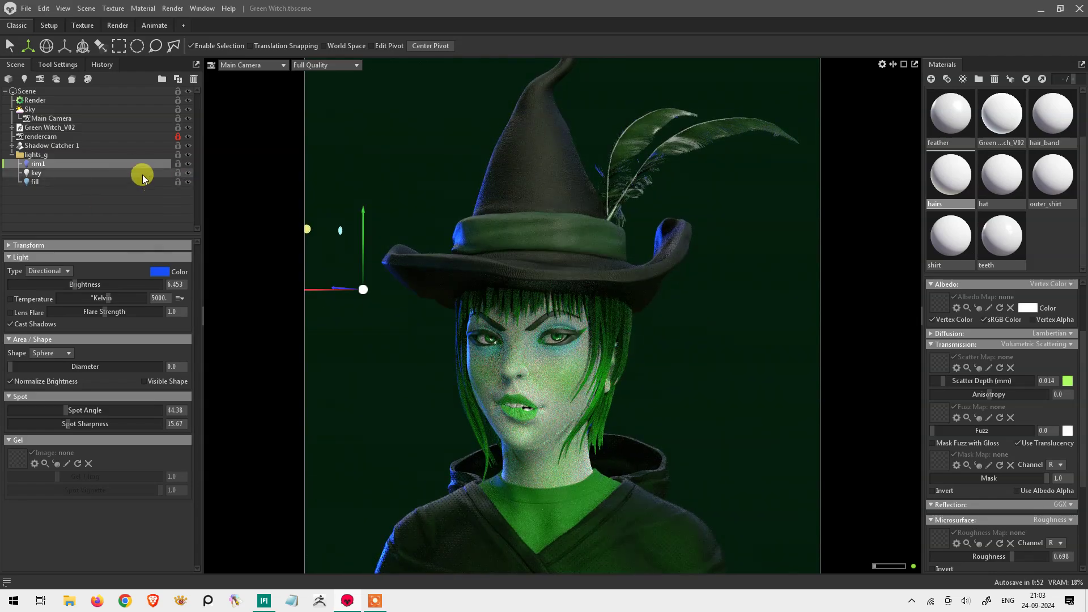
{"action": "left_click_drag", "start_coordinate": [77, 286], "coordinate": [60, 286]}
{"action": "left_click", "coordinate": [159, 271]}
{"action": "left_click", "coordinate": [802, 230]}
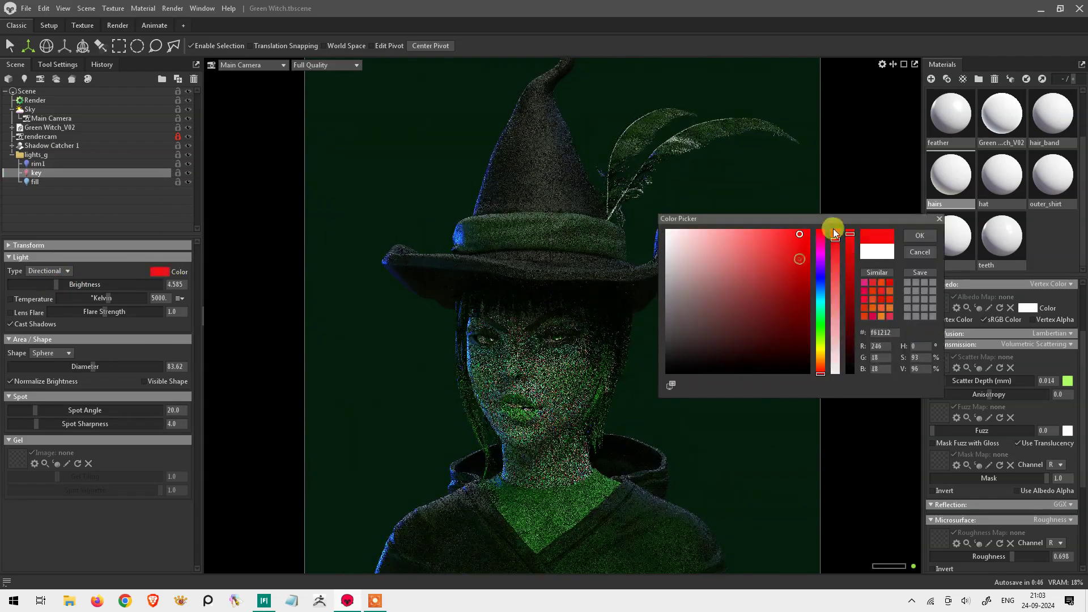
{"action": "left_click", "coordinate": [837, 294]}
{"action": "left_click_drag", "start_coordinate": [821, 329], "coordinate": [824, 286]}
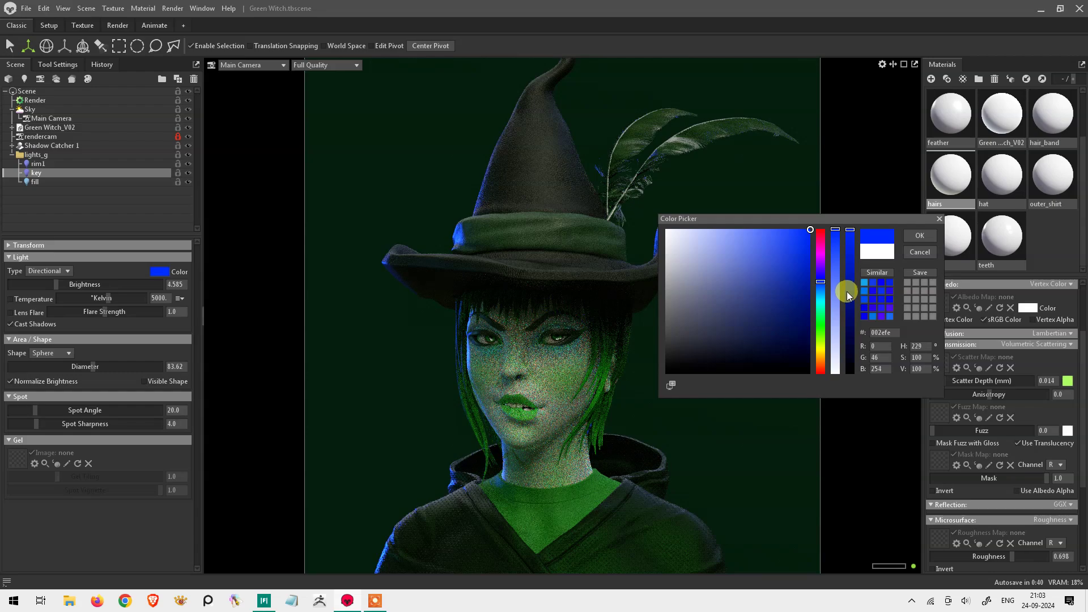
{"action": "left_click", "coordinate": [799, 298]}
{"action": "left_click", "coordinate": [175, 284]}
{"action": "type", "text": "6"}
{"action": "left_click_drag", "start_coordinate": [244, 295], "coordinate": [253, 305]}
Step: Try a teal key light colour, toggle the fill light, and raise key brightness
{"action": "left_click_drag", "start_coordinate": [80, 286], "coordinate": [75, 284]}
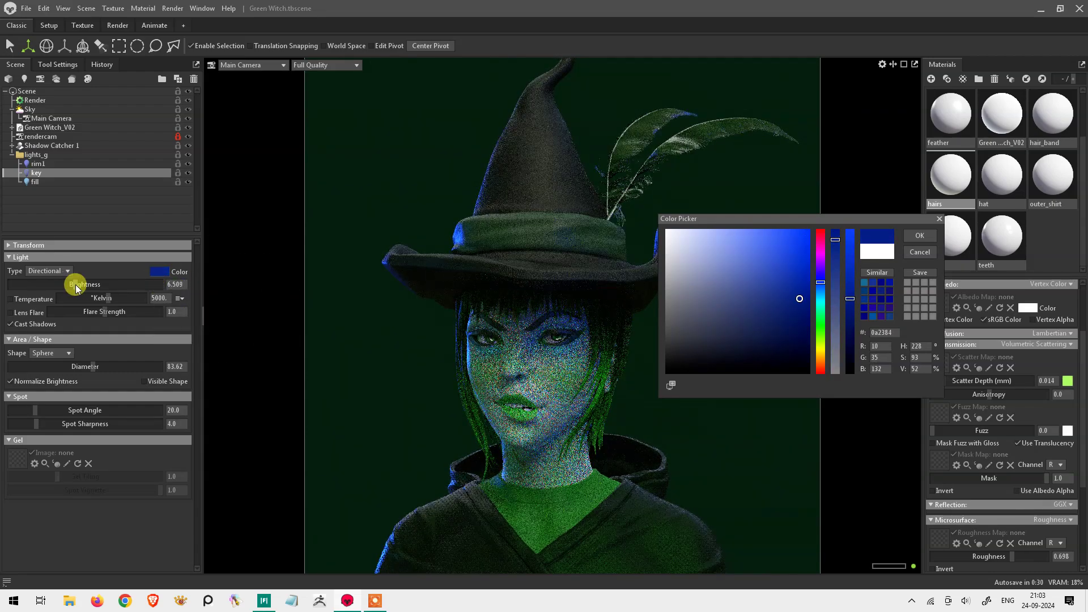
{"action": "left_click", "coordinate": [822, 285]}
{"action": "mouse_move", "coordinate": [823, 288]}
{"action": "left_mouse_down"}
{"action": "mouse_move", "coordinate": [789, 289]}
{"action": "mouse_move", "coordinate": [823, 301]}
{"action": "left_mouse_up"}
{"action": "left_click", "coordinate": [510, 378]}
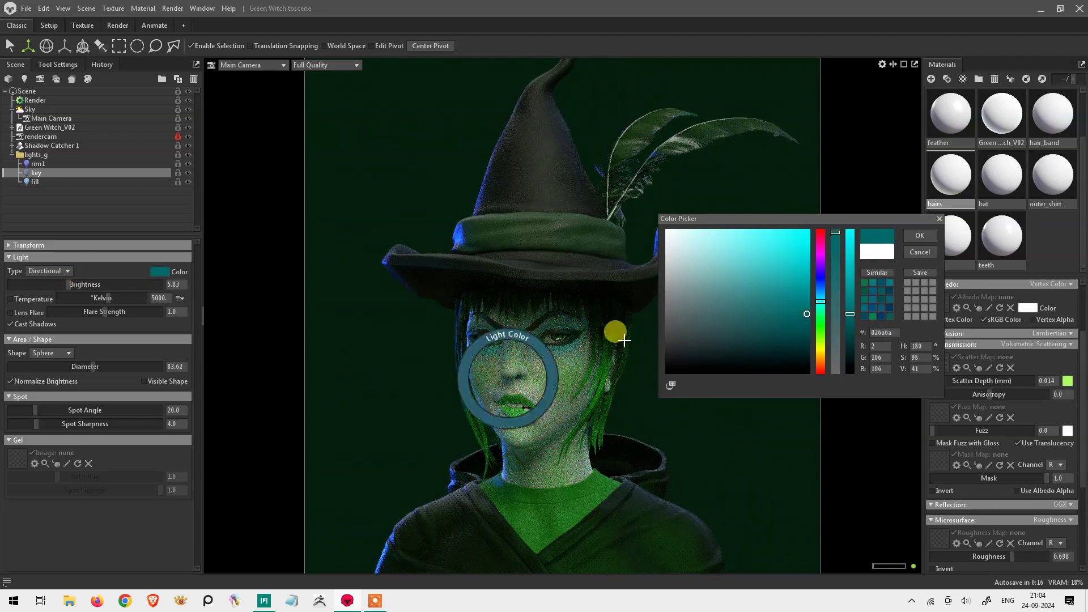
{"action": "left_click", "coordinate": [799, 318]}
{"action": "left_click", "coordinate": [188, 172]}
{"action": "left_click", "coordinate": [814, 284]}
{"action": "left_click", "coordinate": [889, 245]}
{"action": "left_click", "coordinate": [188, 182]}
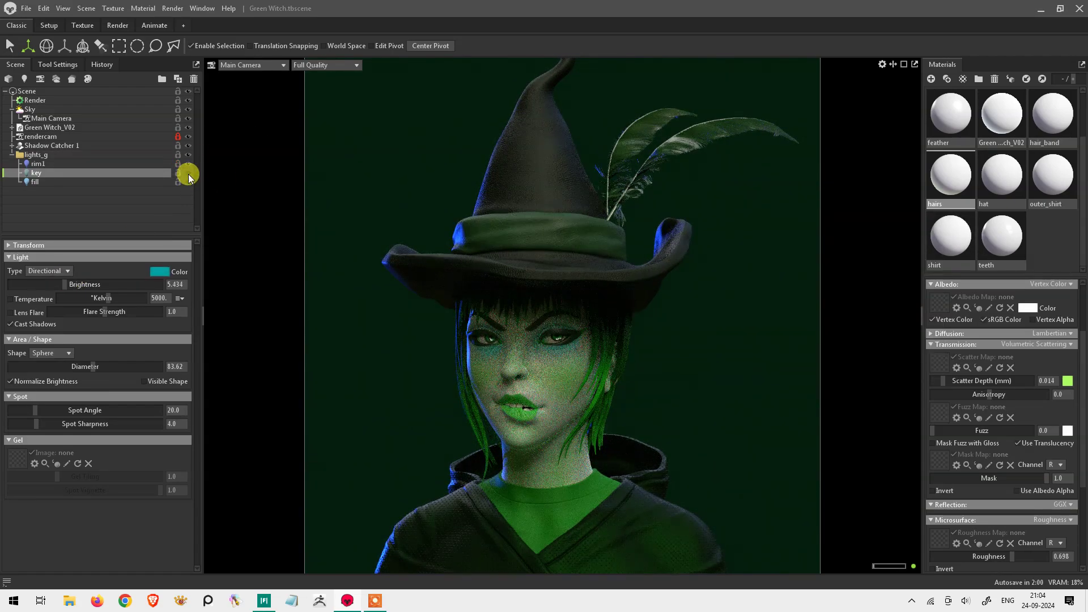
{"action": "left_click_drag", "start_coordinate": [63, 284], "coordinate": [73, 280]}
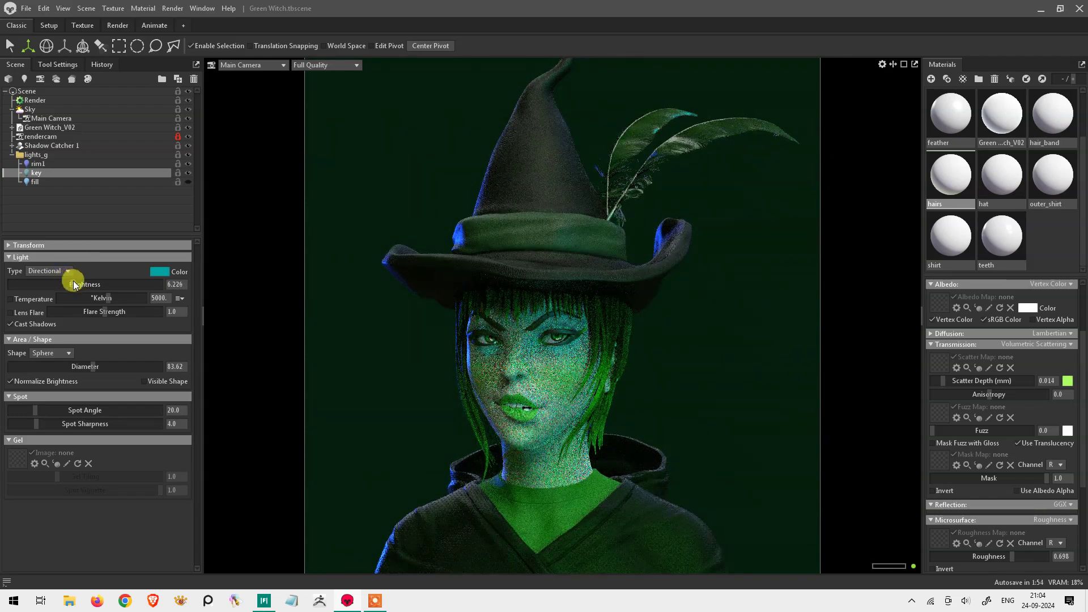
Step: Recolour the key light muted green (4a7033) at about 6.28 brightness, then duplicate rim1
{"action": "left_click", "coordinate": [159, 272]}
{"action": "left_click_drag", "start_coordinate": [759, 245], "coordinate": [791, 259]}
{"action": "left_click", "coordinate": [788, 313]}
{"action": "left_click", "coordinate": [821, 352]}
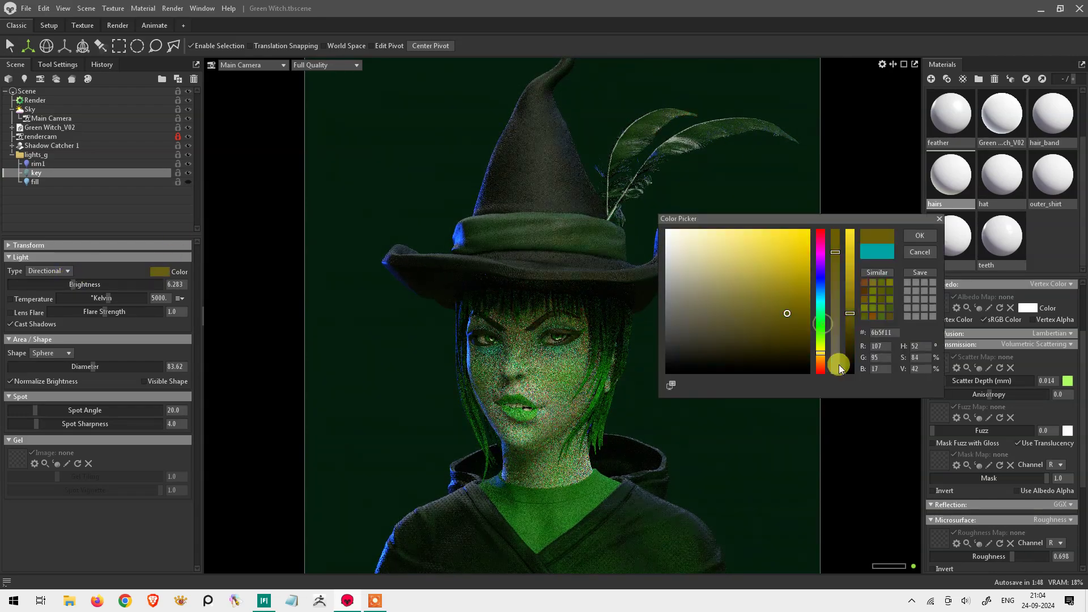
{"action": "left_click", "coordinate": [821, 335]}
{"action": "left_click", "coordinate": [744, 311]}
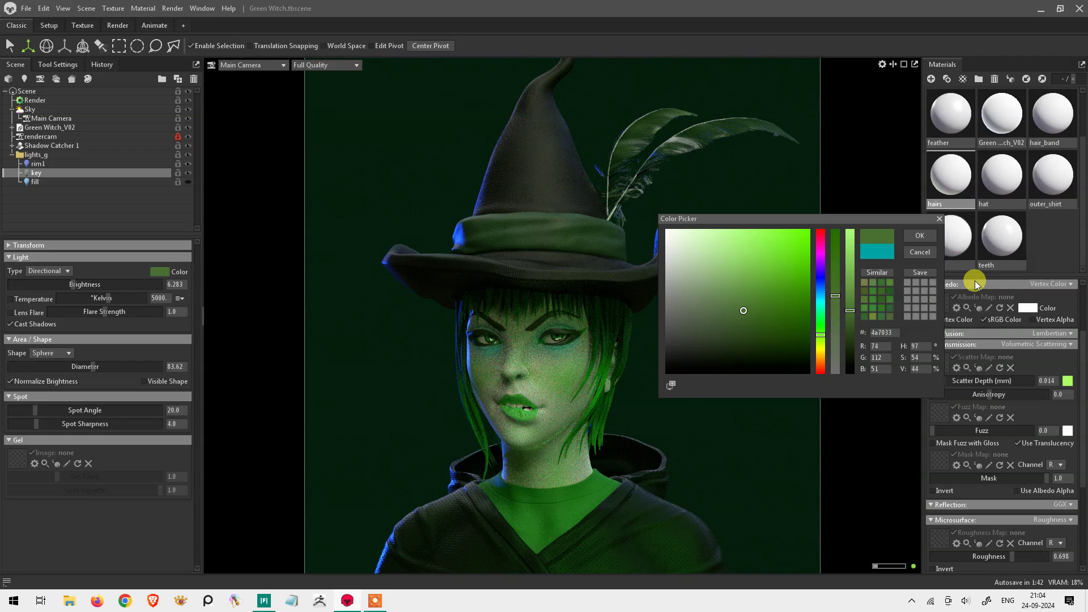
{"action": "key", "text": "Return"}
{"action": "left_click", "coordinate": [65, 162]}
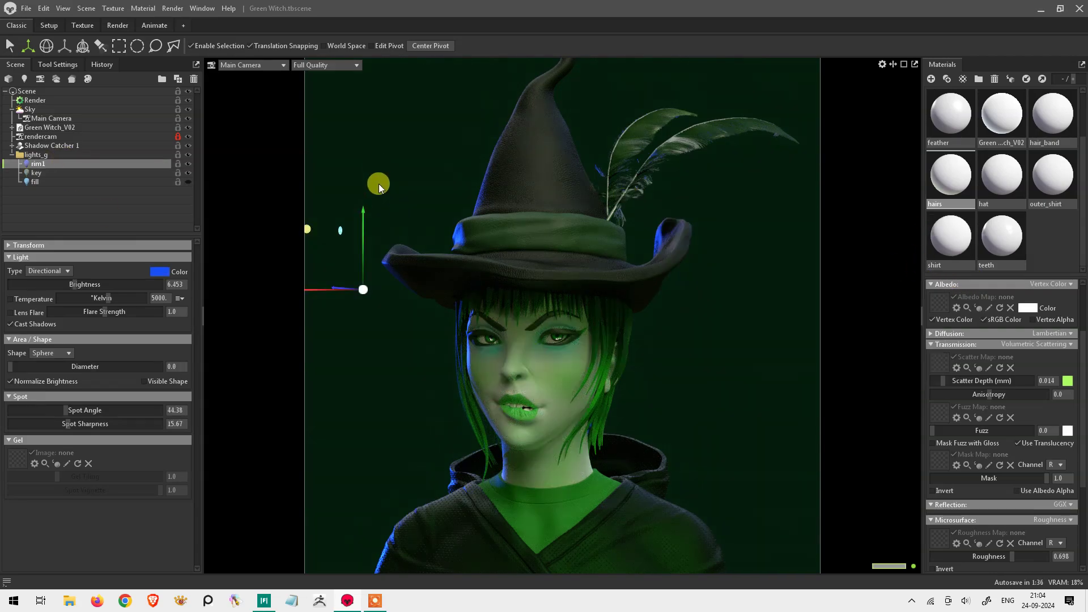
{"action": "key", "text": "ctrl+d"}
Step: Set the copied rim 1 light to Directional, moved toward the hat and angled onto face and feathers
{"action": "left_click", "coordinate": [50, 271]}
{"action": "left_click", "coordinate": [39, 301]}
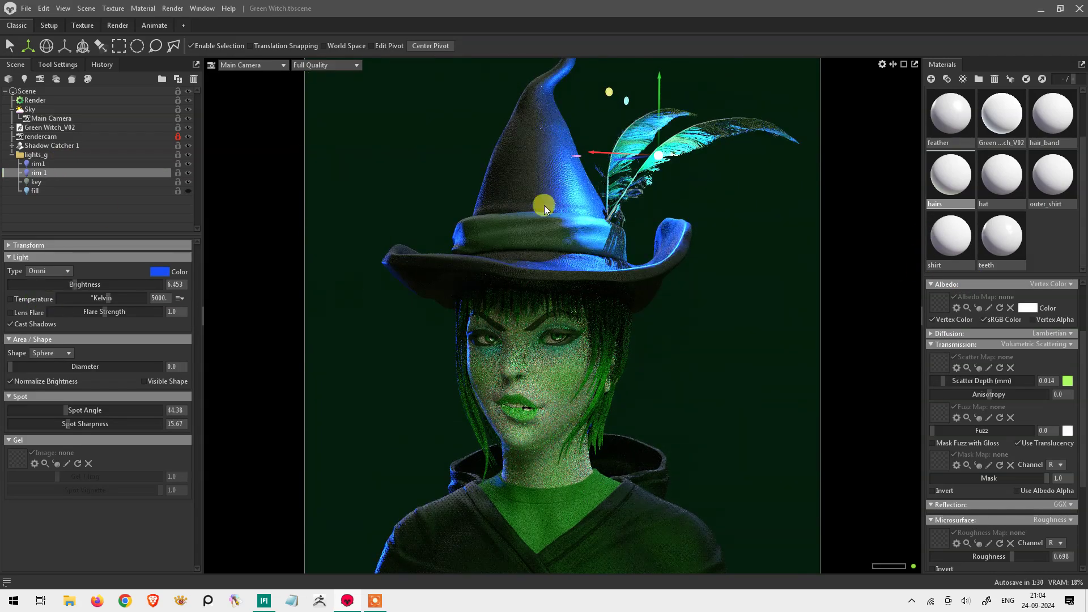
{"action": "mouse_move", "coordinate": [732, 234]}
{"action": "left_mouse_down", "text": "ctrl"}
{"action": "mouse_move", "coordinate": [670, 265]}
{"action": "mouse_move", "coordinate": [711, 300]}
{"action": "mouse_move", "coordinate": [706, 242]}
{"action": "mouse_move", "coordinate": [760, 231]}
{"action": "mouse_move", "coordinate": [698, 288]}
{"action": "mouse_move", "coordinate": [673, 165]}
{"action": "mouse_move", "coordinate": [592, 179]}
{"action": "mouse_move", "coordinate": [650, 49]}
{"action": "mouse_move", "coordinate": [558, 182]}
{"action": "mouse_move", "coordinate": [723, 261]}
{"action": "mouse_move", "coordinate": [731, 314]}
{"action": "left_mouse_up", "text": "ctrl"}
{"action": "left_click", "coordinate": [48, 271]}
{"action": "key", "text": "e"}
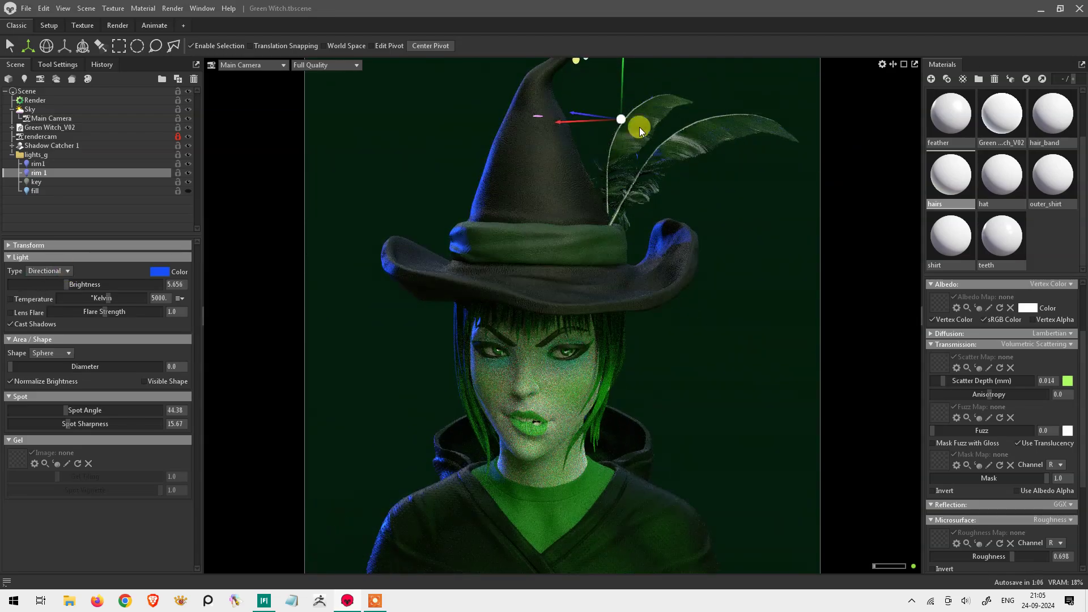
{"action": "left_click_drag", "start_coordinate": [667, 169], "coordinate": [678, 131]}
{"action": "key", "text": "w"}
Step: Raise rim 1's brightness to 7.189 and re-aim it behind the head, judging with sky hidden
{"action": "left_click_drag", "start_coordinate": [67, 284], "coordinate": [83, 284]}
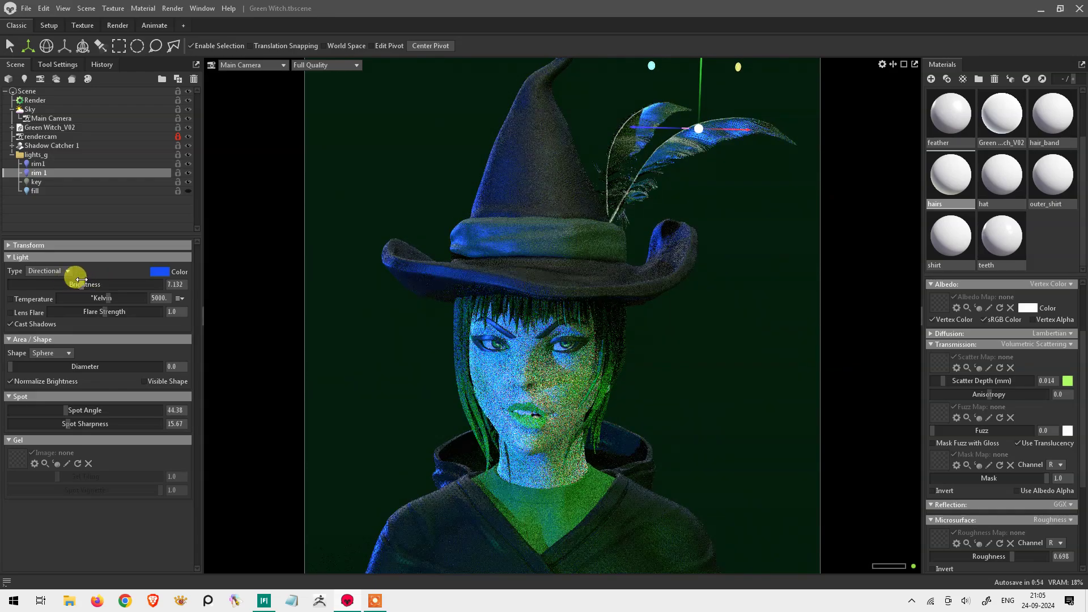
{"action": "left_click", "coordinate": [189, 109]}
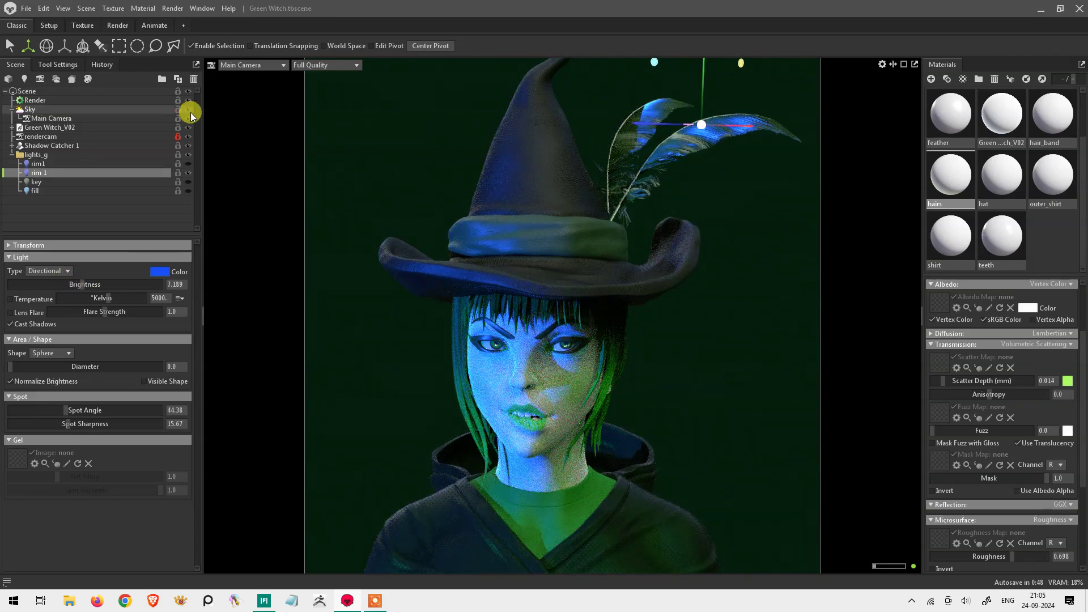
{"action": "key", "text": "e"}
{"action": "left_click_drag", "start_coordinate": [742, 136], "coordinate": [737, 122]}
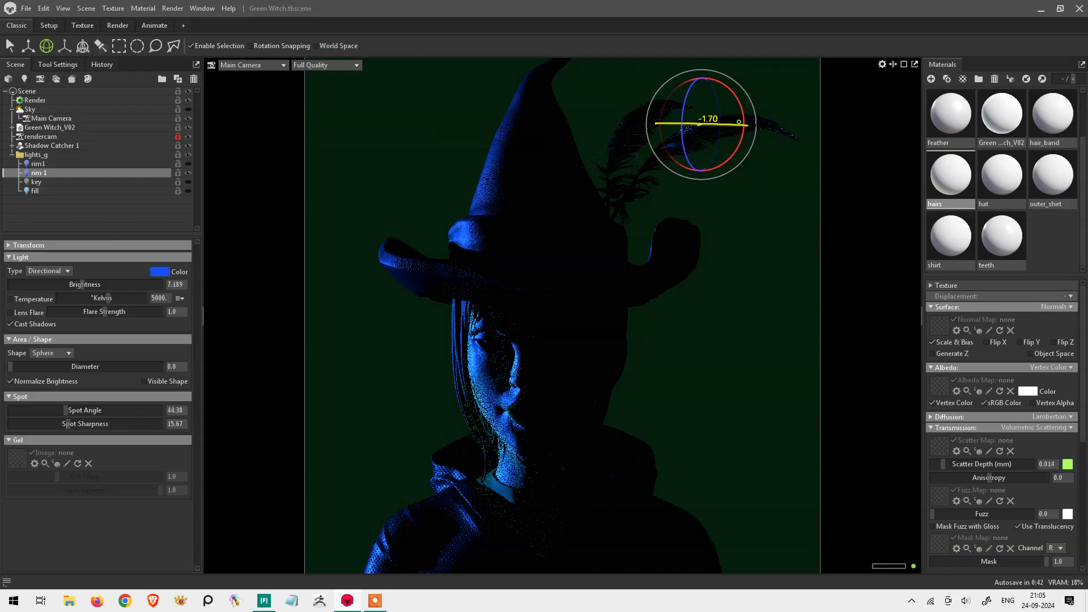
{"action": "key", "text": "w"}
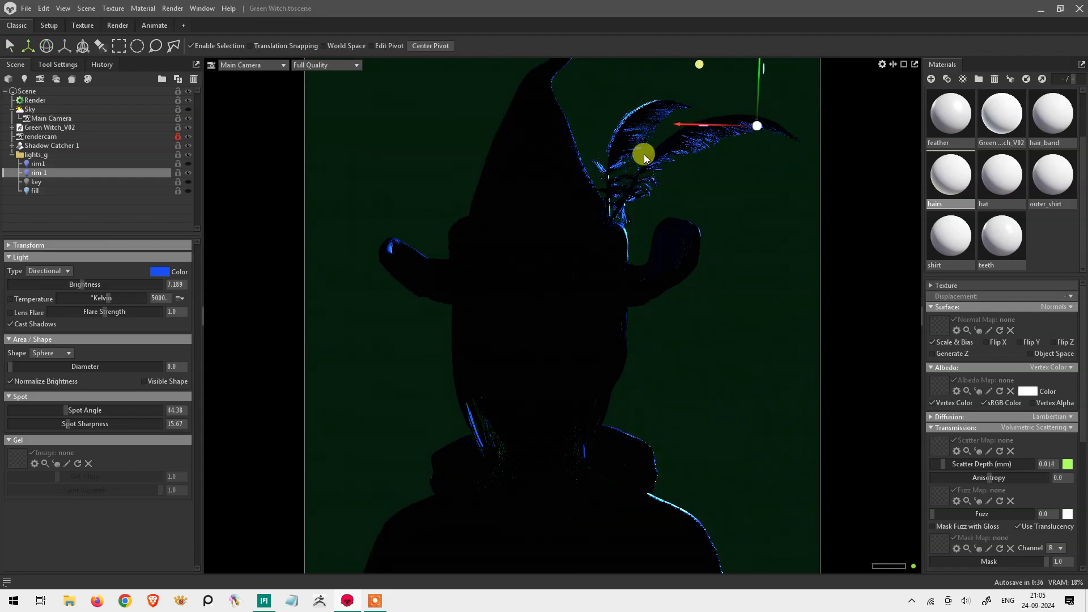
{"action": "left_click", "coordinate": [188, 163]}
{"action": "left_click_drag", "start_coordinate": [750, 343], "coordinate": [725, 406]}
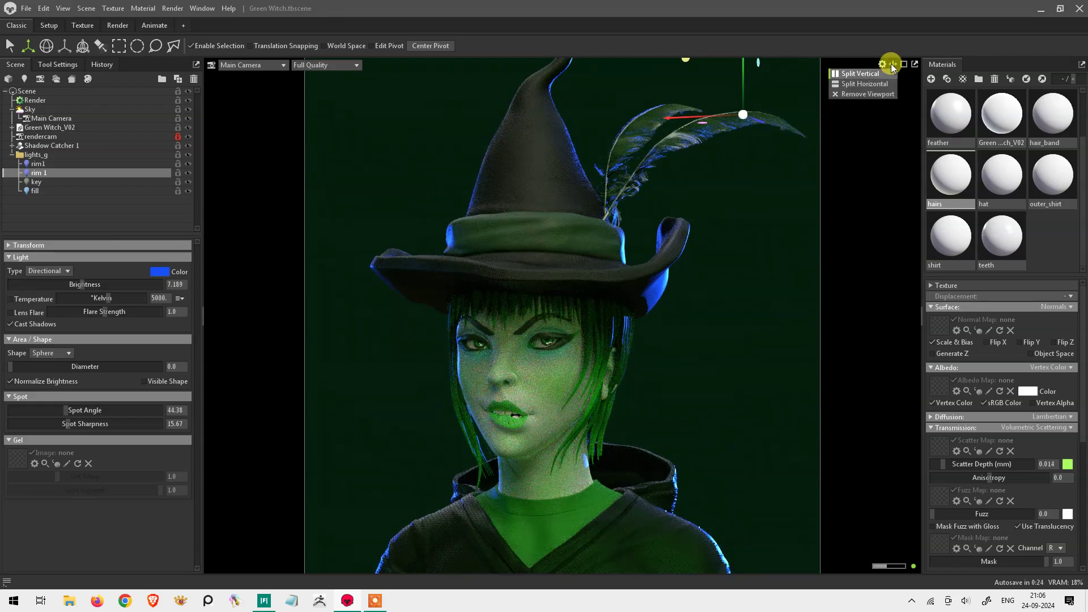
{"action": "left_click", "coordinate": [878, 78]}
{"action": "left_click", "coordinate": [273, 65]}
{"action": "left_click", "coordinate": [302, 72]}
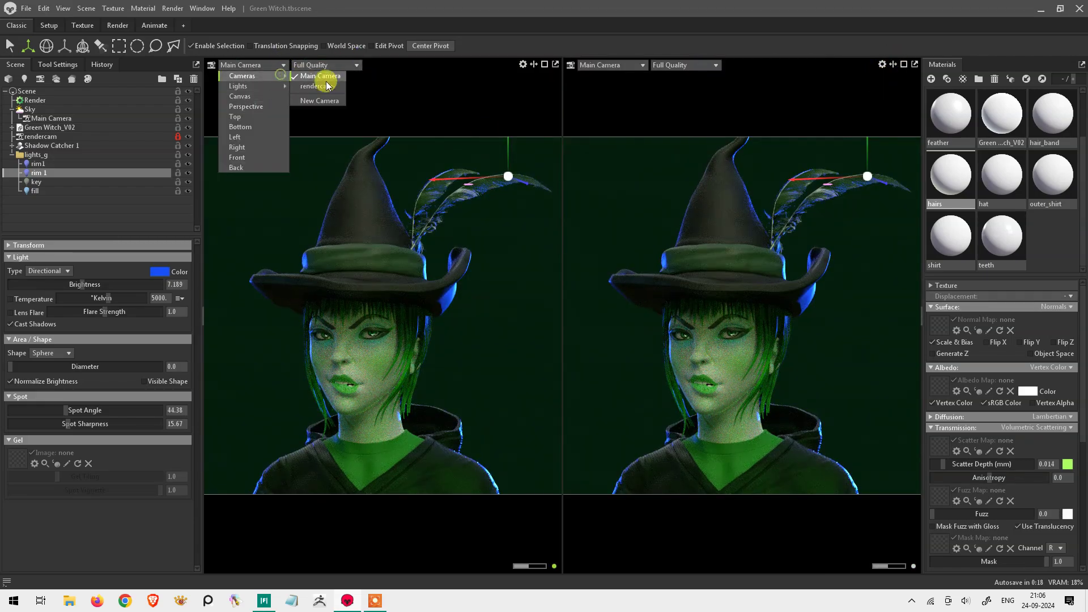
{"action": "mouse_move", "coordinate": [854, 300]}
{"action": "left_mouse_down"}
{"action": "mouse_move", "coordinate": [836, 328]}
{"action": "mouse_move", "coordinate": [869, 294]}
{"action": "mouse_move", "coordinate": [862, 348]}
{"action": "mouse_move", "coordinate": [859, 335]}
{"action": "left_mouse_up"}
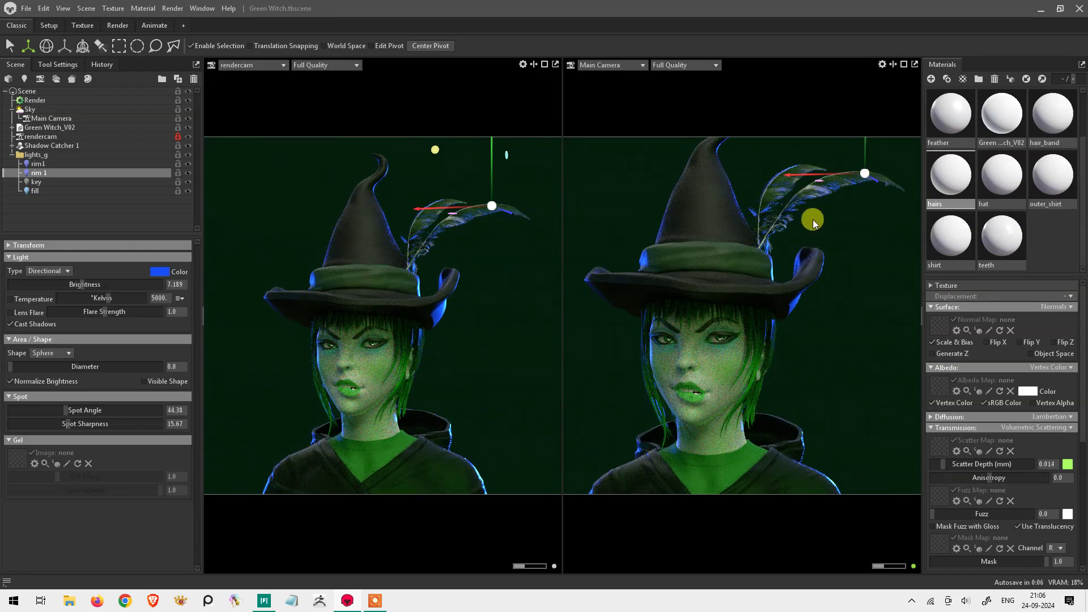
{"action": "mouse_move", "coordinate": [839, 379]}
{"action": "left_mouse_down"}
{"action": "mouse_move", "coordinate": [849, 335]}
{"action": "mouse_move", "coordinate": [888, 338]}
{"action": "left_mouse_up"}
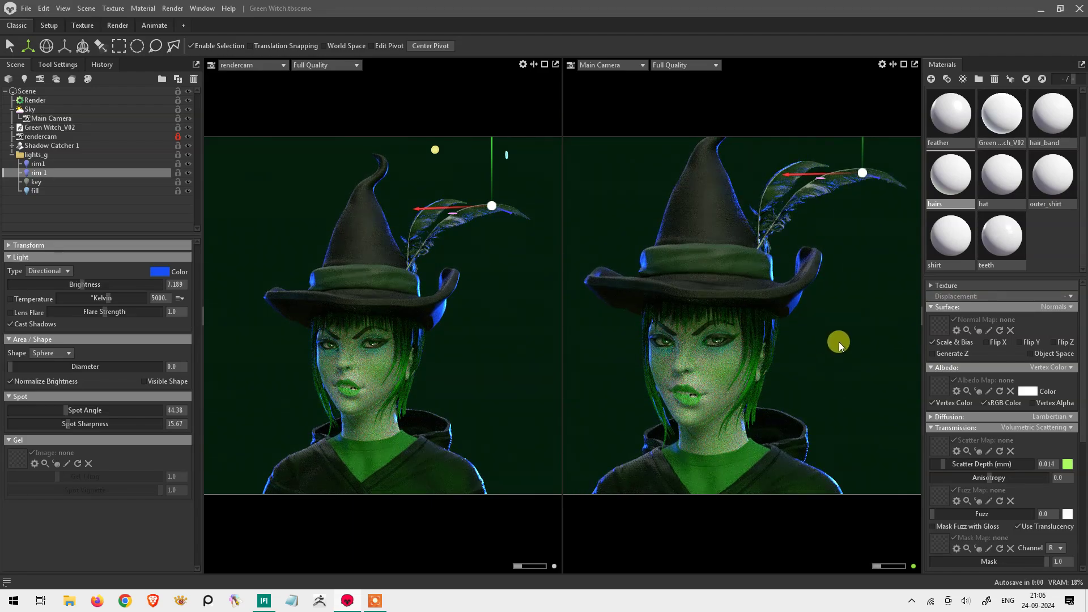
{"action": "left_click", "coordinate": [915, 64]}
{"action": "left_click", "coordinate": [838, 240]}
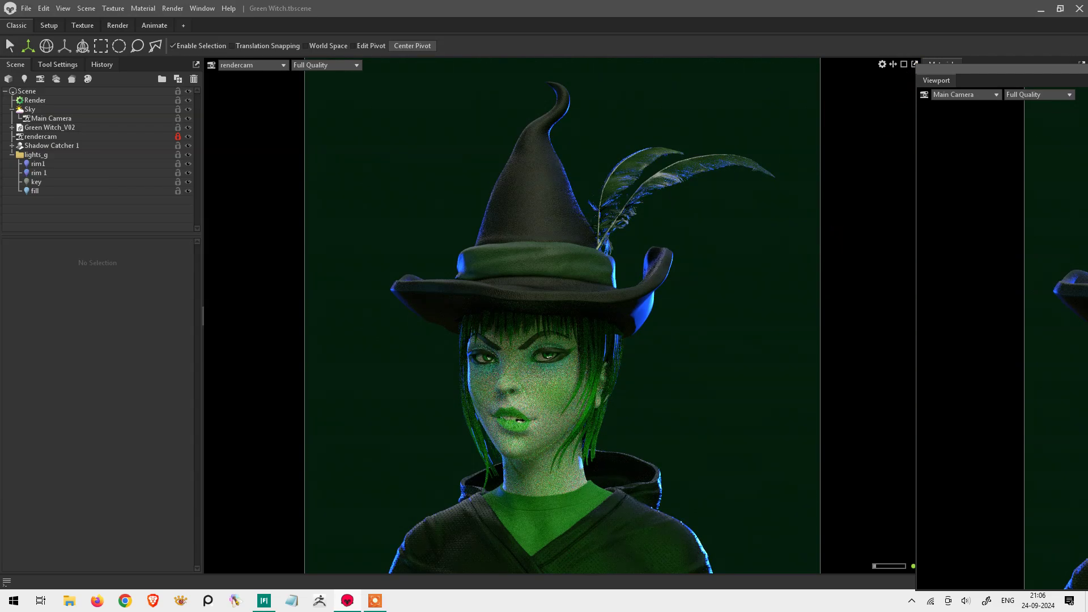
{"action": "left_click", "coordinate": [258, 65]}
{"action": "left_click", "coordinate": [318, 72]}
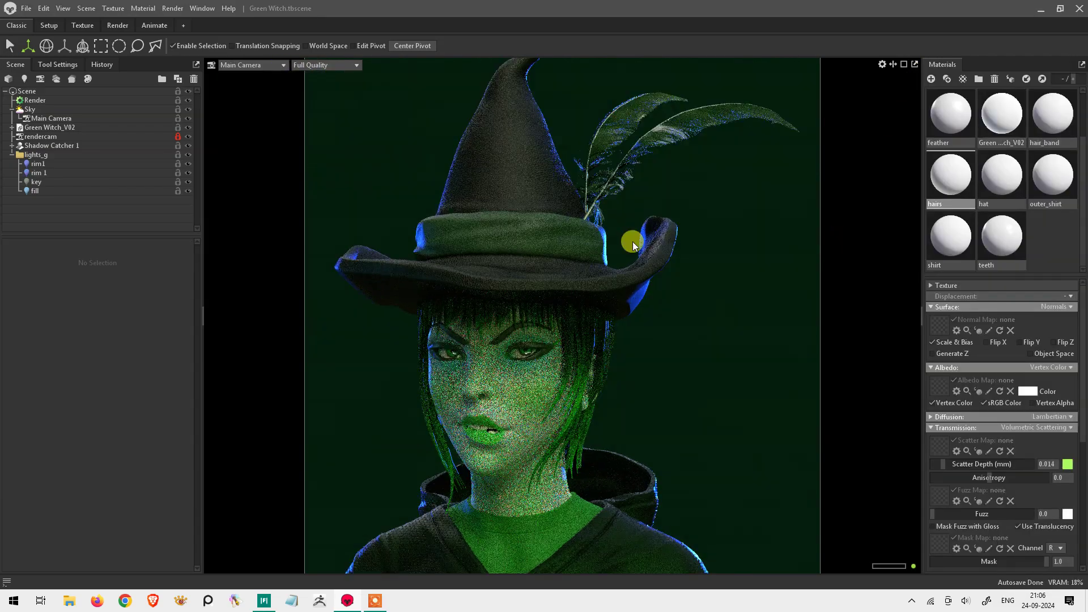
{"action": "left_click_drag", "start_coordinate": [633, 245], "coordinate": [696, 383]}
{"action": "left_click", "coordinate": [130, 193]}
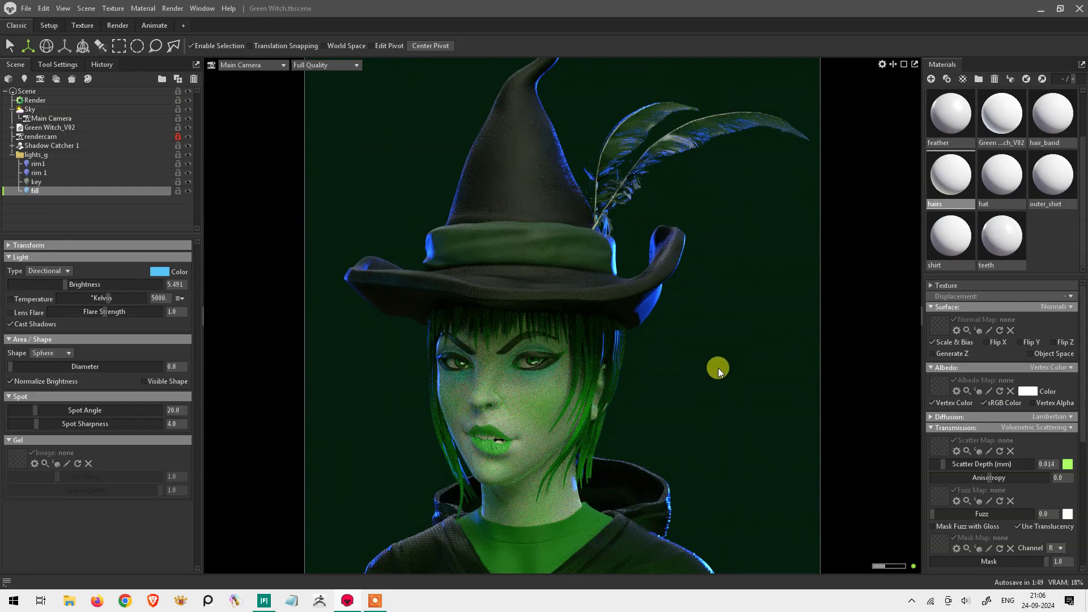
Step: Raise the ambient occlusion strength and enable ray-traced occlusion distance in render settings
{"action": "left_click_drag", "start_coordinate": [720, 406], "coordinate": [699, 376]}
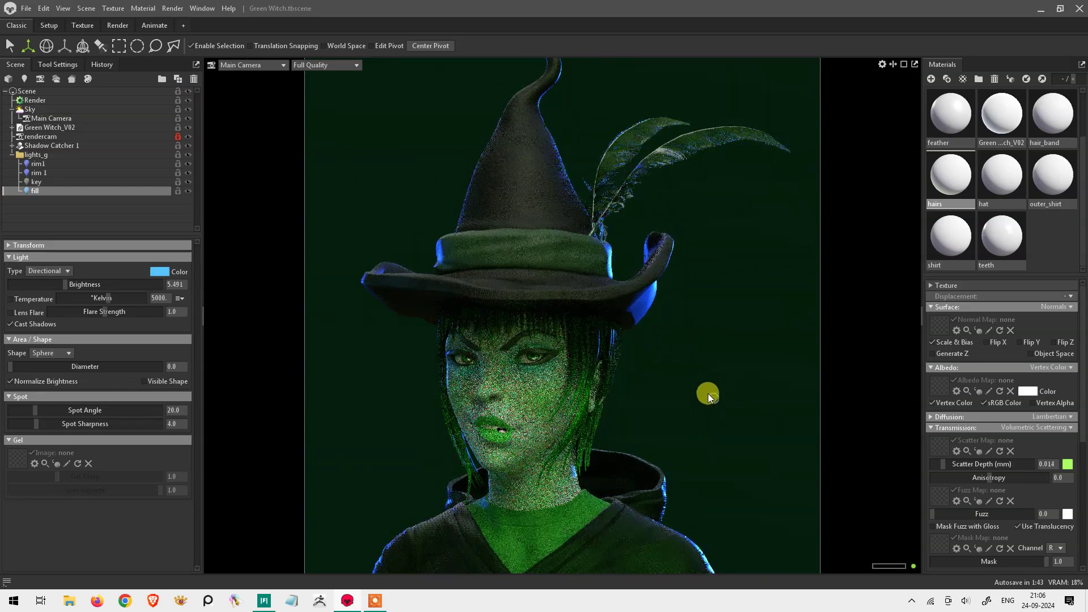
{"action": "left_click", "coordinate": [12, 154]}
{"action": "left_click", "coordinate": [29, 109]}
{"action": "scroll", "coordinate": [191, 425], "scroll_direction": "down", "scroll_amount": 5}
{"action": "mouse_move", "coordinate": [59, 327]}
{"action": "left_mouse_down"}
{"action": "mouse_move", "coordinate": [96, 327]}
{"action": "mouse_move", "coordinate": [93, 353]}
{"action": "left_mouse_up"}
{"action": "left_click", "coordinate": [62, 342]}
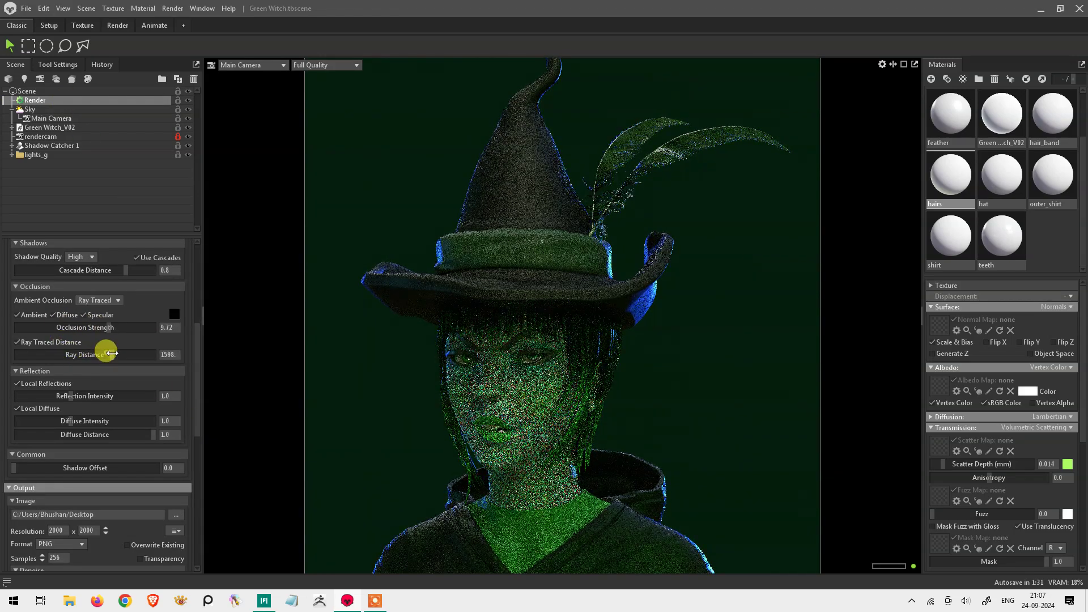
{"action": "left_click_drag", "start_coordinate": [199, 389], "coordinate": [195, 463]}
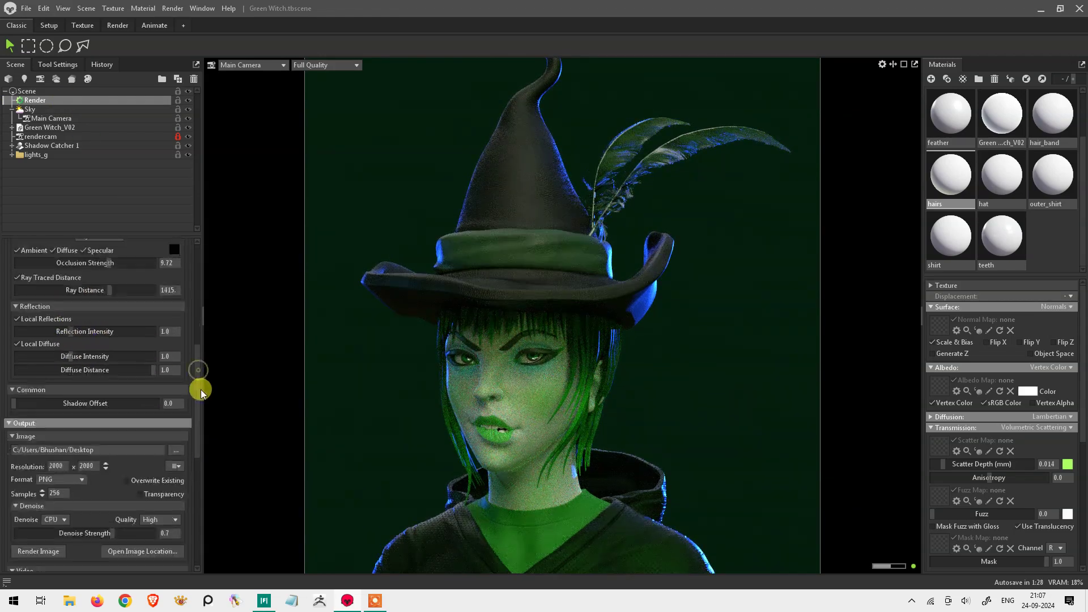
Step: Add bloom to the Main Camera render with a slightly larger bloom size
{"action": "left_click", "coordinate": [48, 118]}
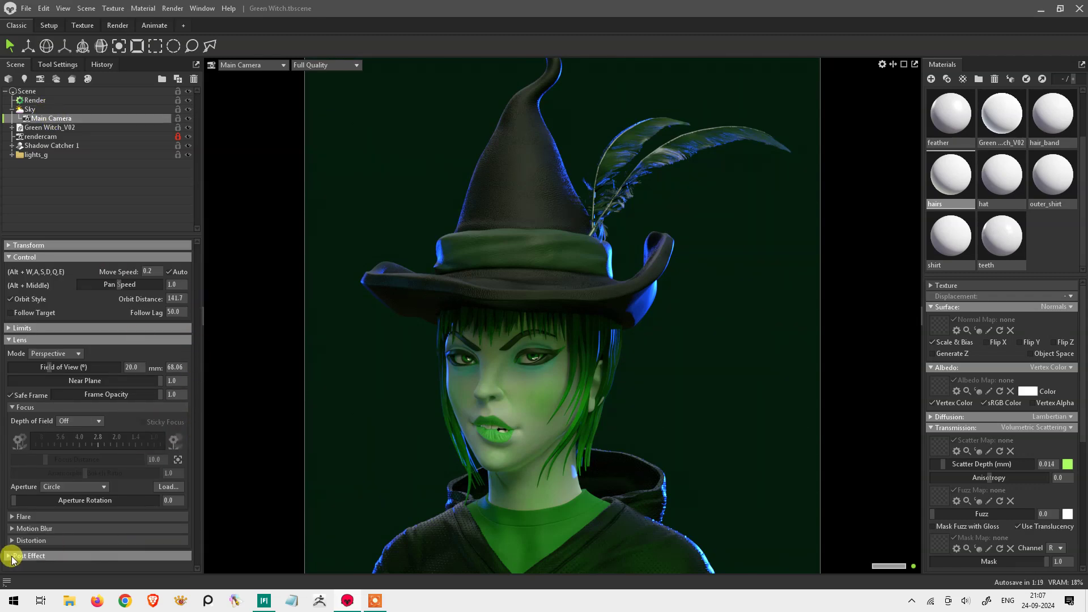
{"action": "left_click_drag", "start_coordinate": [199, 379], "coordinate": [193, 522]}
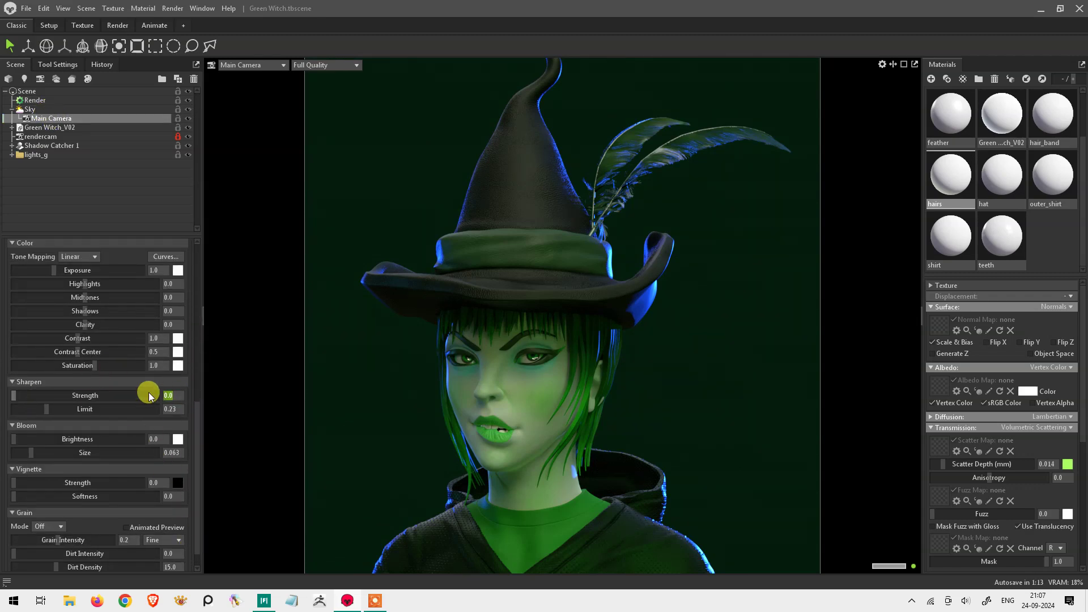
{"action": "type", "text": "0."}
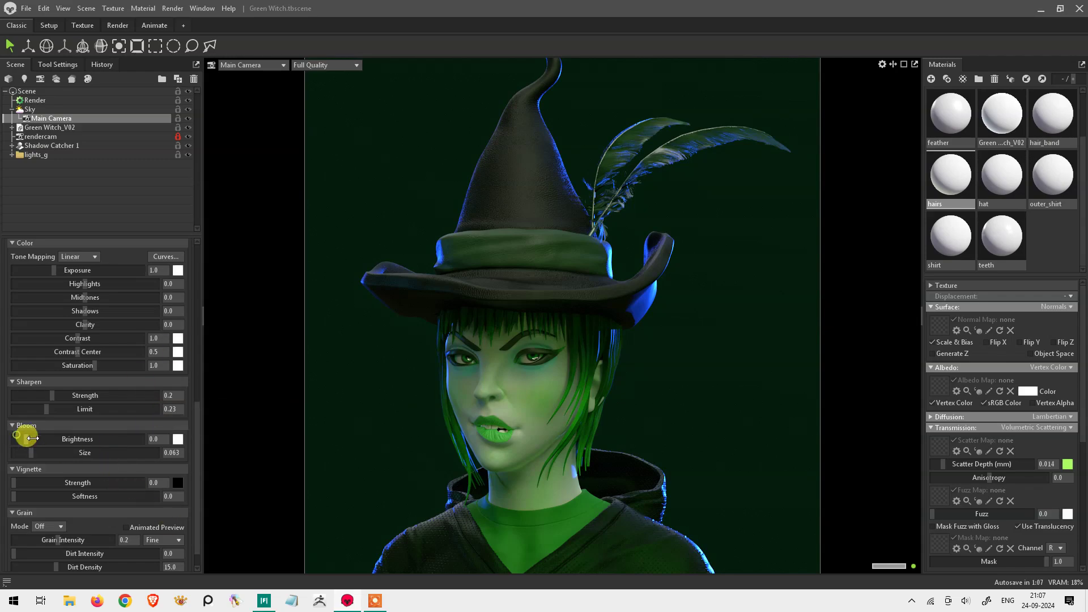
{"action": "left_click_drag", "start_coordinate": [84, 454], "coordinate": [86, 453]}
{"action": "left_click_drag", "start_coordinate": [68, 440], "coordinate": [73, 434]}
Step: Tint the Main Camera's vignette blue and raise its strength to 0.626
{"action": "double_click", "coordinate": [62, 155]}
{"action": "left_click", "coordinate": [112, 191]}
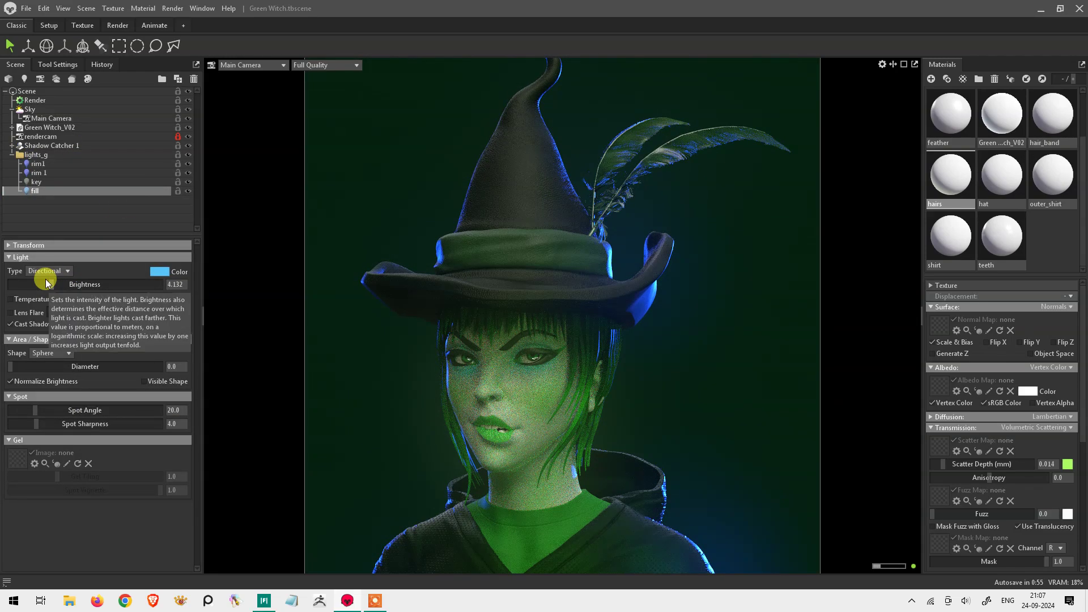
{"action": "left_click", "coordinate": [51, 117]}
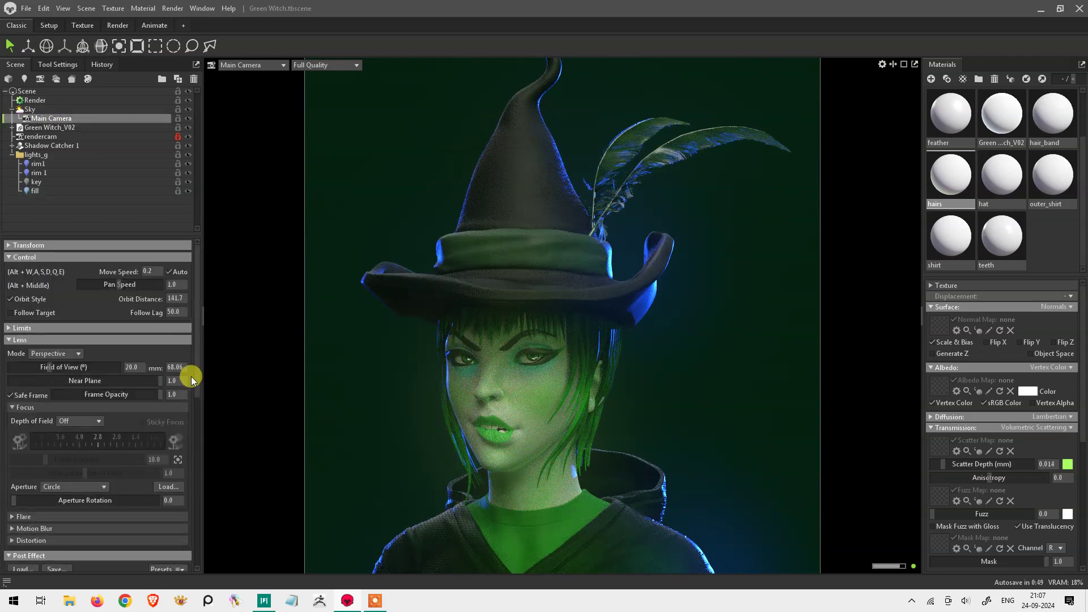
{"action": "left_click_drag", "start_coordinate": [192, 376], "coordinate": [190, 564]}
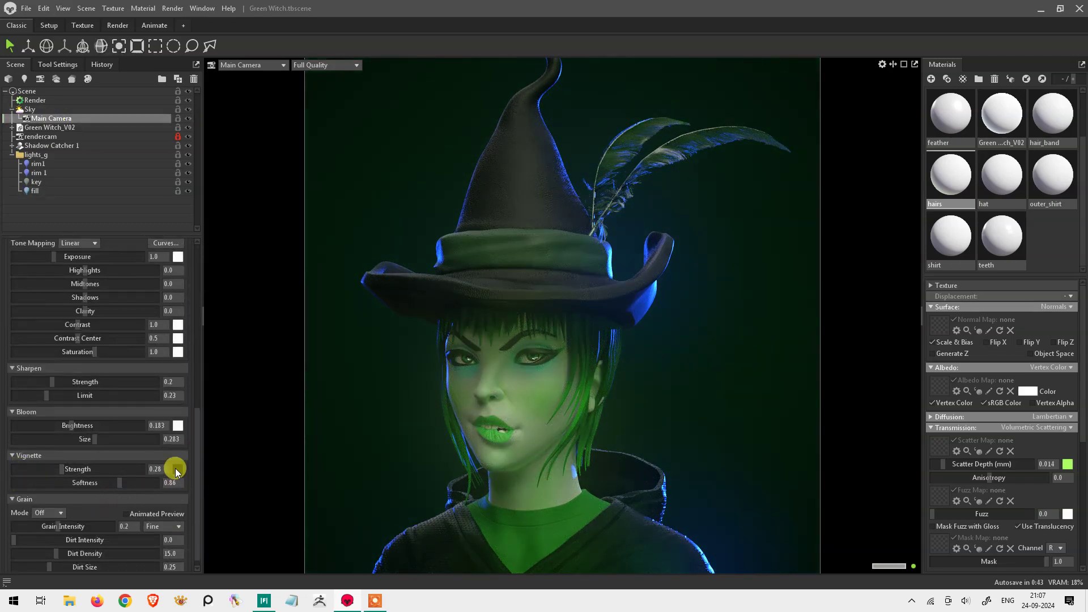
{"action": "left_click", "coordinate": [178, 469]}
{"action": "left_click_drag", "start_coordinate": [815, 248], "coordinate": [824, 291]}
{"action": "mouse_move", "coordinate": [68, 469]}
{"action": "left_mouse_down"}
{"action": "mouse_move", "coordinate": [127, 469]}
{"action": "mouse_move", "coordinate": [85, 471]}
{"action": "left_mouse_up"}
Step: Switch the Main Camera's grain mode to Film
{"action": "left_click", "coordinate": [49, 534]}
{"action": "left_click", "coordinate": [136, 526]}
{"action": "scroll", "coordinate": [193, 371], "scroll_direction": "up", "scroll_amount": 3}
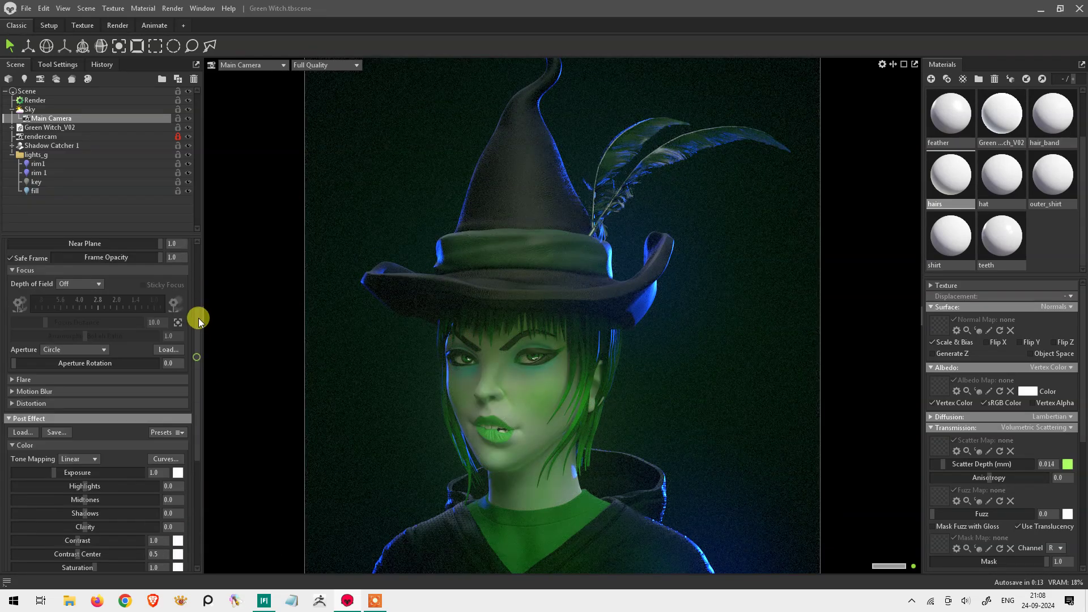
{"action": "left_click_drag", "start_coordinate": [200, 365], "coordinate": [200, 240]}
{"action": "left_click", "coordinate": [71, 102]}
{"action": "left_click_drag", "start_coordinate": [191, 387], "coordinate": [190, 430]}
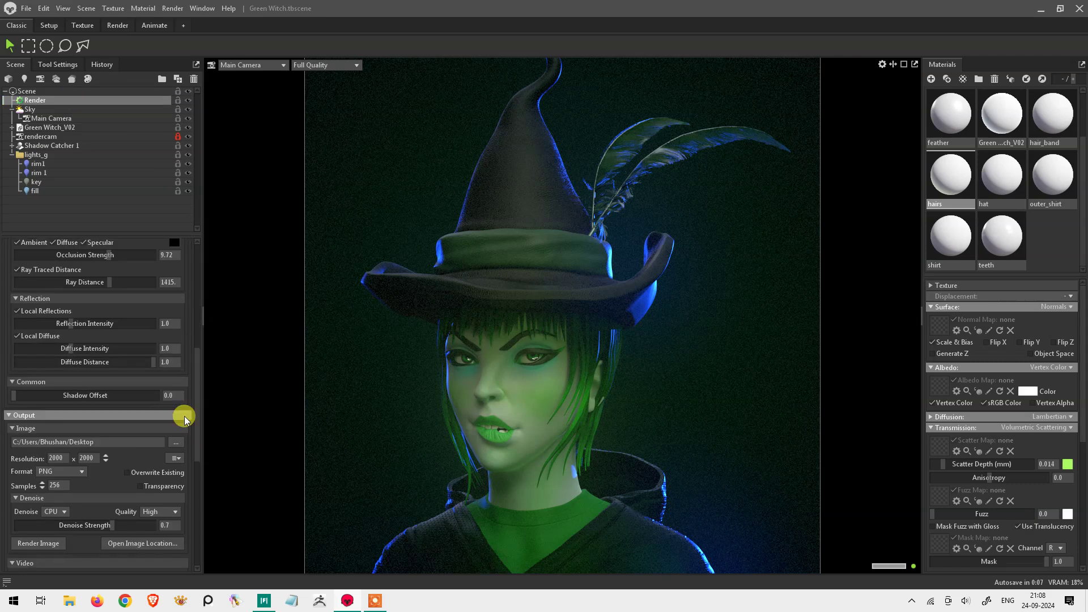
{"action": "left_click", "coordinate": [85, 109]}
{"action": "scroll", "coordinate": [199, 380], "scroll_direction": "down", "scroll_amount": 5}
Step: Set the Film grain intensity to .05 after checking the post effect presets
{"action": "left_click", "coordinate": [168, 305]}
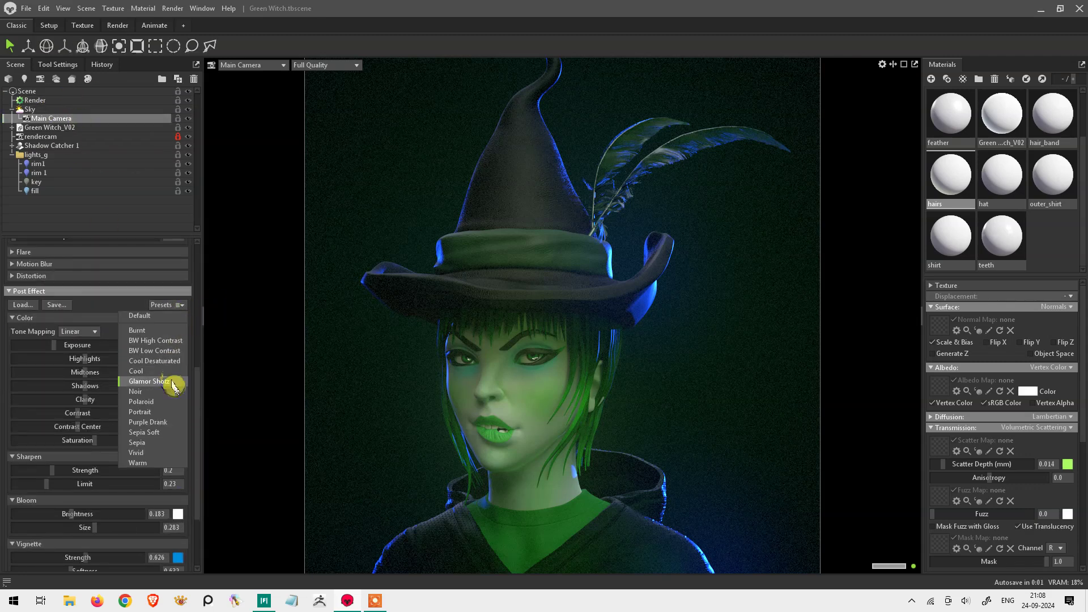
{"action": "left_click_drag", "start_coordinate": [196, 292], "coordinate": [194, 510]}
{"action": "scroll", "coordinate": [151, 391], "scroll_direction": "up", "scroll_amount": 1}
{"action": "left_click", "coordinate": [66, 100]}
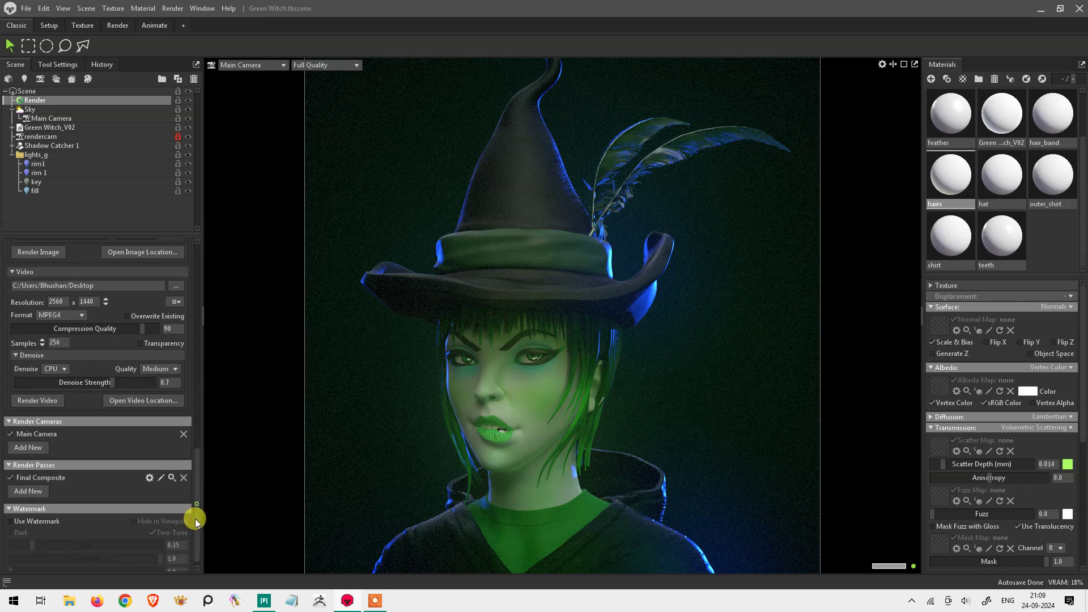
{"action": "left_click", "coordinate": [50, 120]}
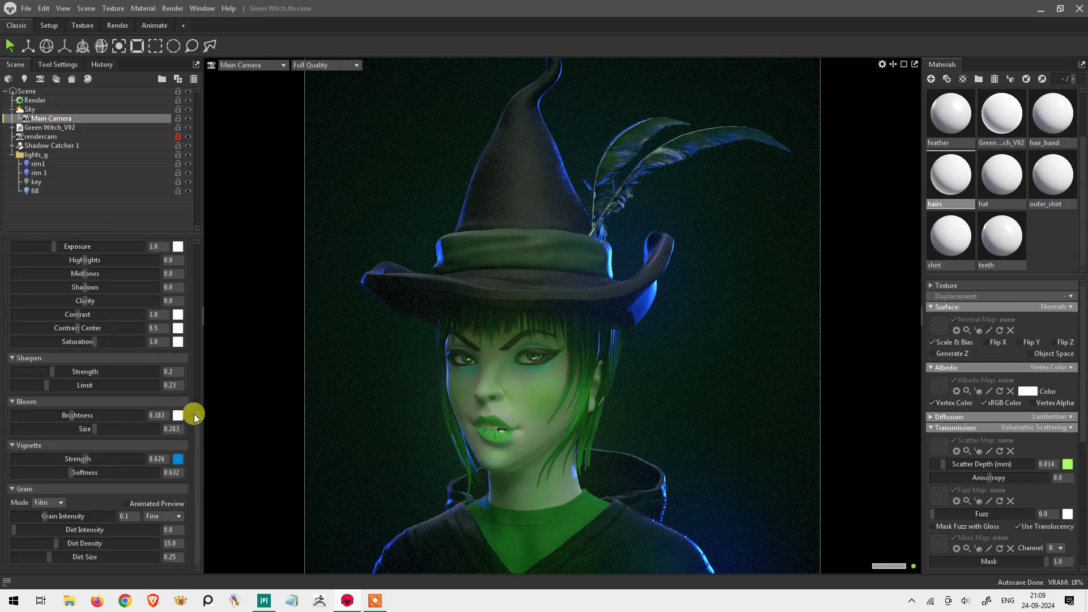
{"action": "type", "text": ".05"}
{"action": "key", "text": "Return"}
Step: Dismiss the presets list, collapse Flare and review the camera Limits settings
{"action": "scroll", "coordinate": [197, 420], "scroll_direction": "up", "scroll_amount": 3}
{"action": "left_click", "coordinate": [184, 353]}
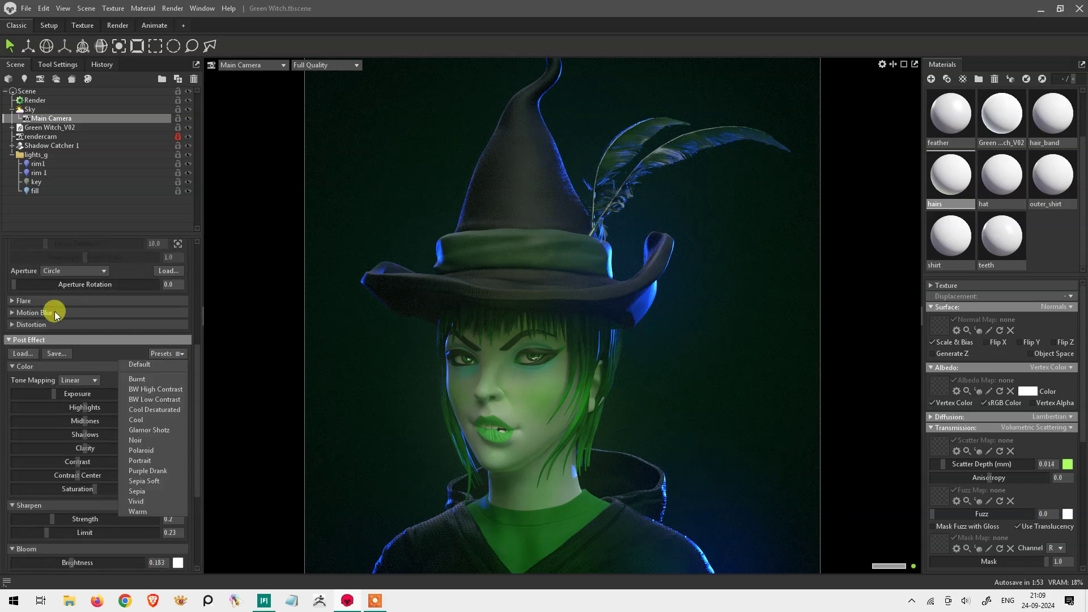
{"action": "left_click", "coordinate": [123, 300]}
{"action": "left_click", "coordinate": [21, 296]}
{"action": "left_click_drag", "start_coordinate": [196, 340], "coordinate": [199, 287]}
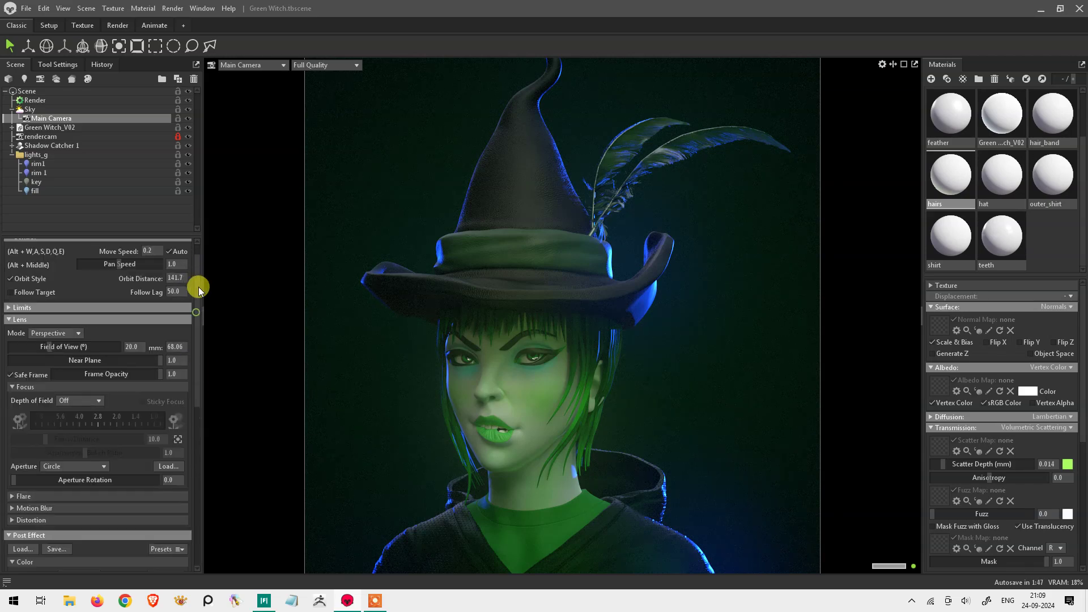
{"action": "left_click", "coordinate": [7, 309]}
{"action": "scroll", "coordinate": [193, 301], "scroll_direction": "up", "scroll_amount": 1}
{"action": "left_click", "coordinate": [17, 244]}
Step: Use Post Effect depth of field focused at 380.2, adjust the aperture, and open the Curve Editor
{"action": "left_click", "coordinate": [97, 440]}
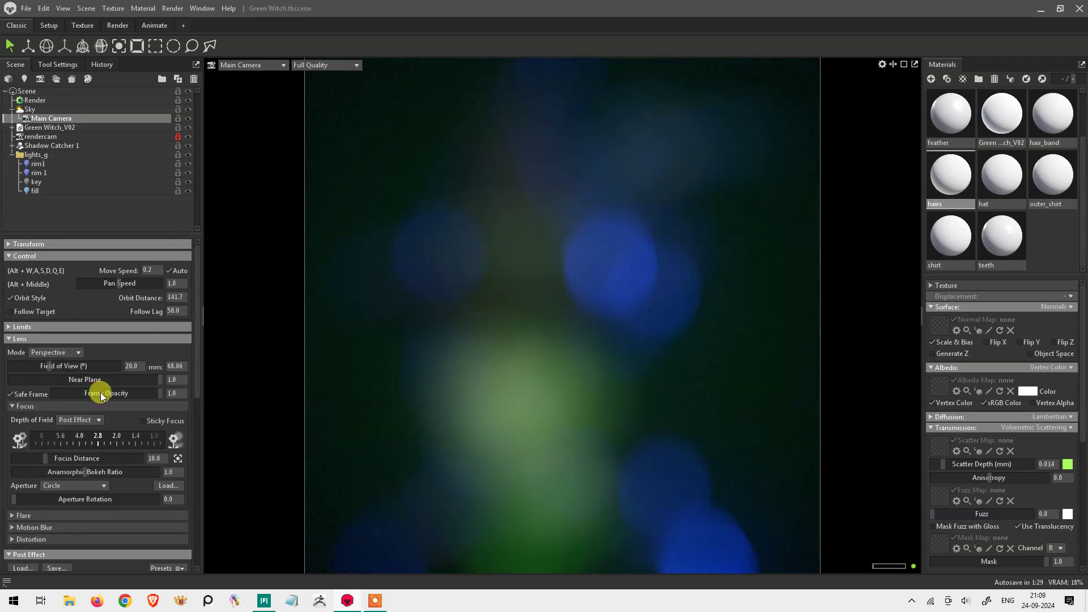
{"action": "mouse_move", "coordinate": [117, 442]}
{"action": "left_mouse_down"}
{"action": "mouse_move", "coordinate": [127, 434]}
{"action": "mouse_move", "coordinate": [100, 431]}
{"action": "mouse_move", "coordinate": [145, 420]}
{"action": "mouse_move", "coordinate": [73, 459]}
{"action": "mouse_move", "coordinate": [97, 512]}
{"action": "mouse_move", "coordinate": [102, 436]}
{"action": "mouse_move", "coordinate": [73, 524]}
{"action": "left_mouse_up"}
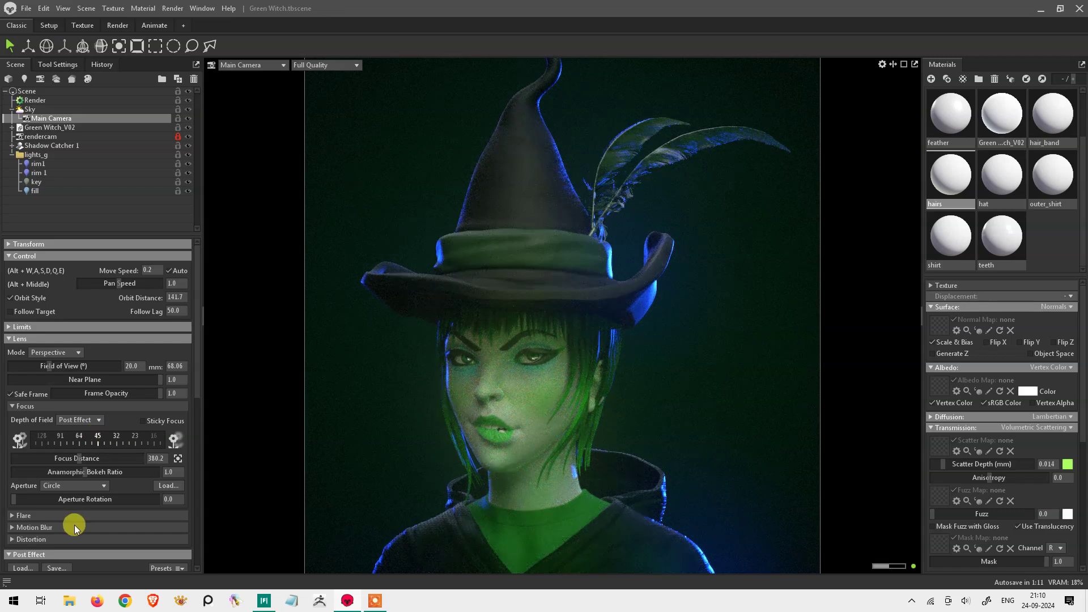
{"action": "left_click_drag", "start_coordinate": [105, 441], "coordinate": [83, 436]}
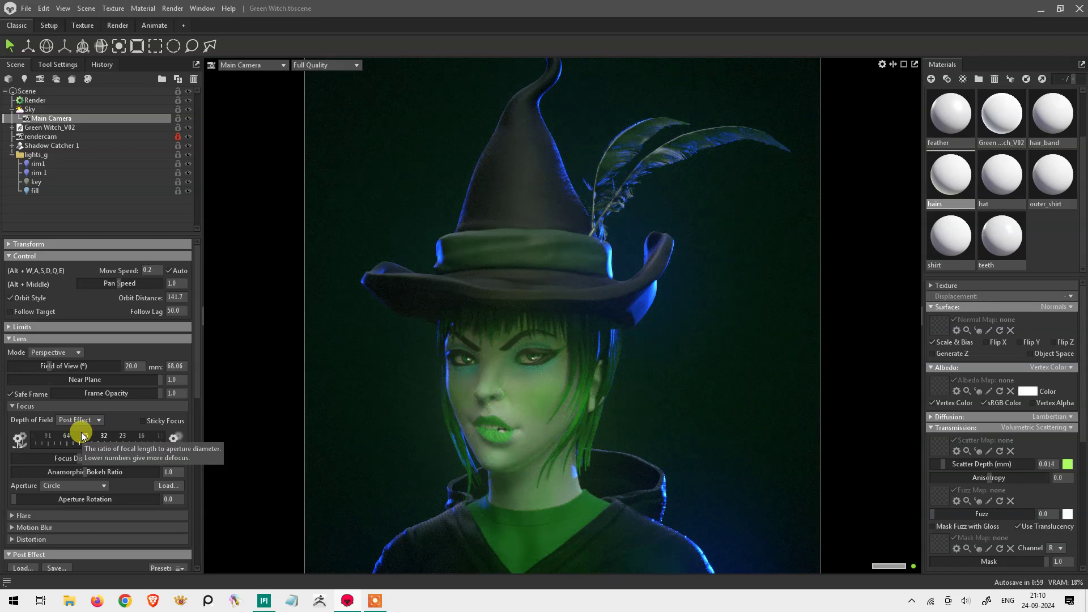
{"action": "left_click_drag", "start_coordinate": [83, 436], "coordinate": [124, 436]}
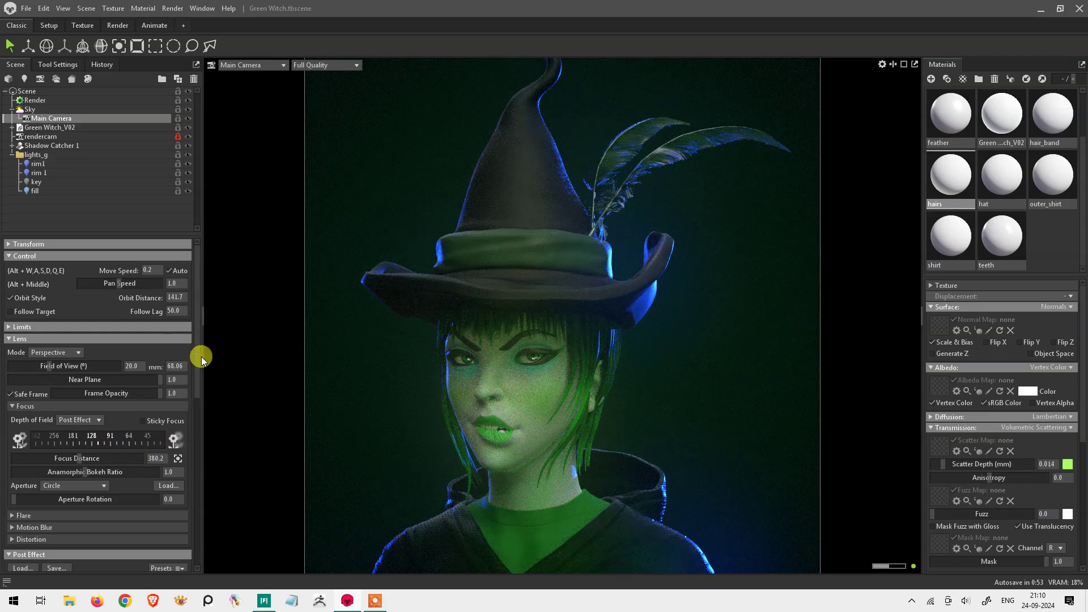
{"action": "left_click_drag", "start_coordinate": [193, 352], "coordinate": [202, 434]}
{"action": "left_click", "coordinate": [166, 428]}
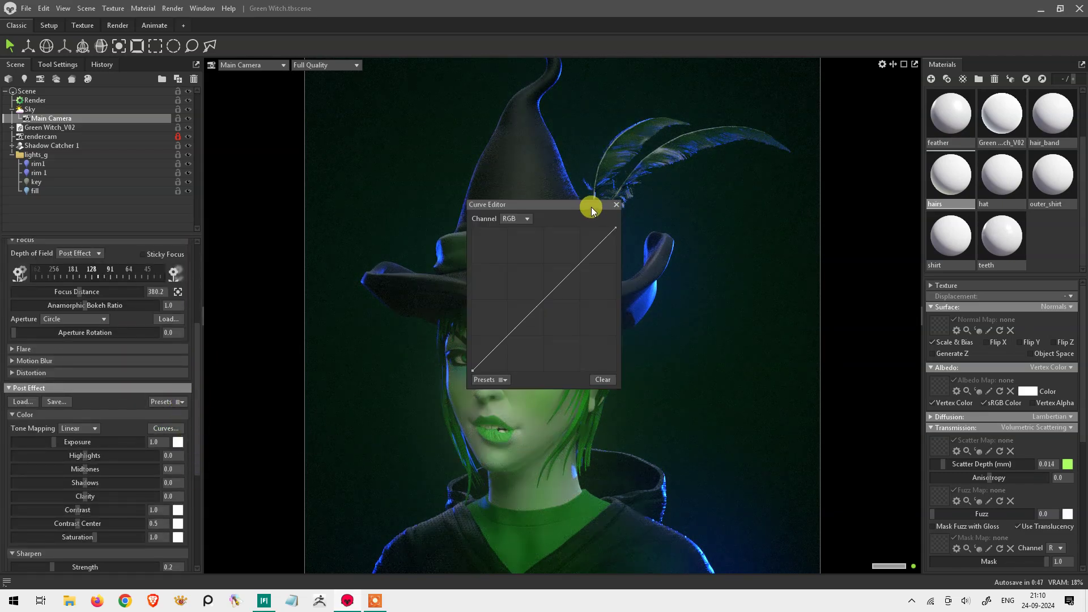
{"action": "left_click_drag", "start_coordinate": [591, 208], "coordinate": [804, 185]}
{"action": "left_click", "coordinate": [715, 356]}
{"action": "left_click", "coordinate": [730, 379]}
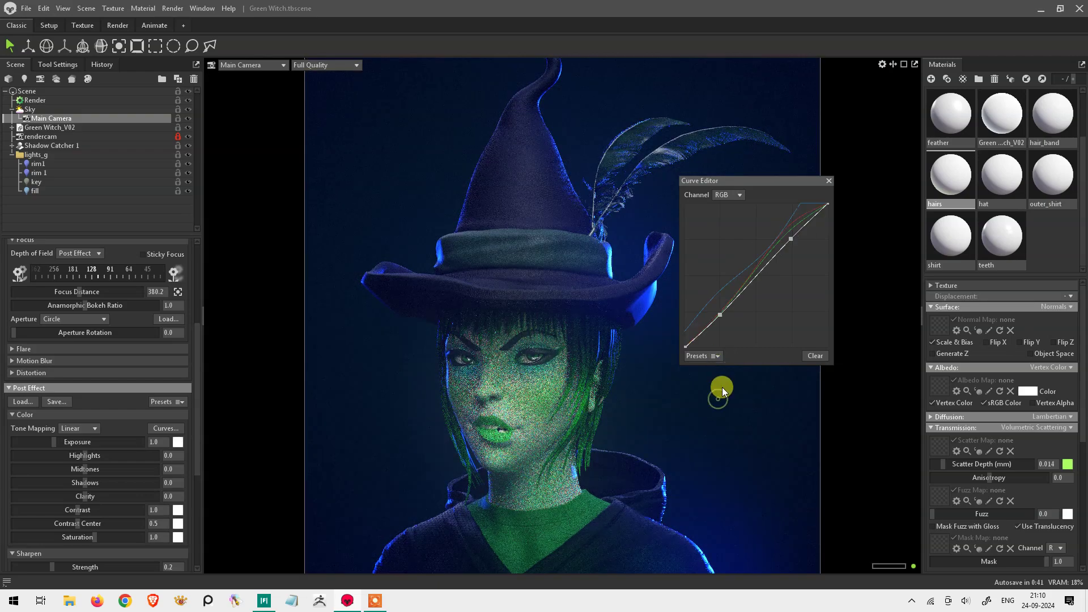
{"action": "left_click", "coordinate": [715, 356]}
{"action": "left_click", "coordinate": [722, 408]}
{"action": "left_click", "coordinate": [715, 356]}
{"action": "left_click", "coordinate": [724, 419]}
{"action": "left_click", "coordinate": [716, 356]}
{"action": "left_click", "coordinate": [720, 429]}
{"action": "left_click", "coordinate": [714, 356]}
{"action": "left_click", "coordinate": [717, 390]}
{"action": "left_click", "coordinate": [716, 356]}
{"action": "left_click", "coordinate": [709, 410]}
{"action": "left_click", "coordinate": [716, 356]}
{"action": "left_click", "coordinate": [715, 402]}
{"action": "left_click", "coordinate": [713, 357]}
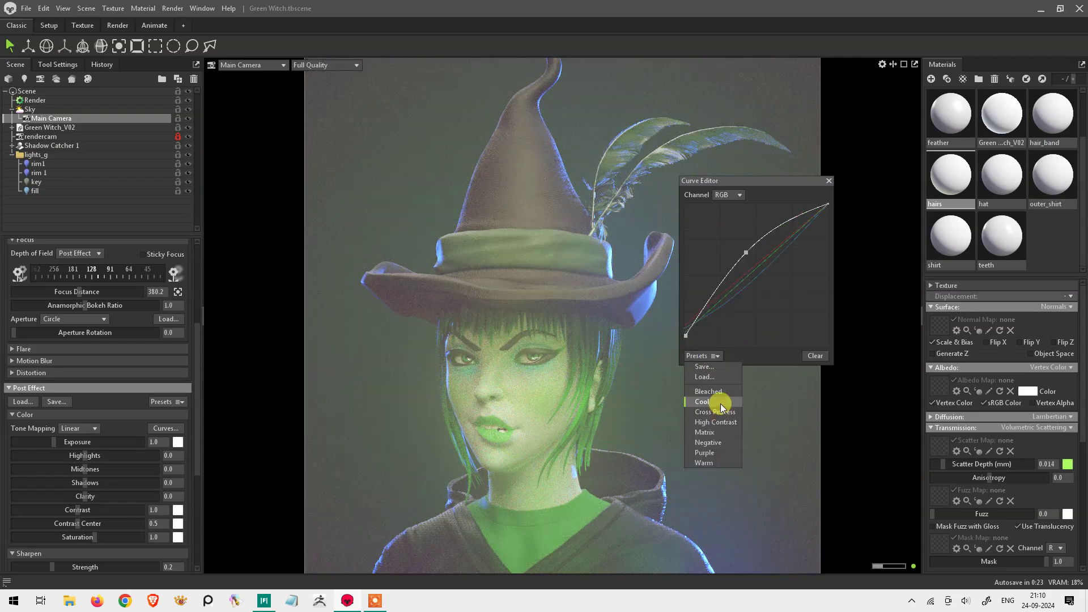
{"action": "left_click", "coordinate": [722, 408]}
{"action": "left_click", "coordinate": [708, 357]}
{"action": "left_click", "coordinate": [708, 391]}
{"action": "left_click", "coordinate": [709, 357]}
{"action": "left_click", "coordinate": [714, 422]}
{"action": "left_click", "coordinate": [703, 356]}
{"action": "left_click", "coordinate": [727, 432]}
{"action": "left_click", "coordinate": [707, 353]}
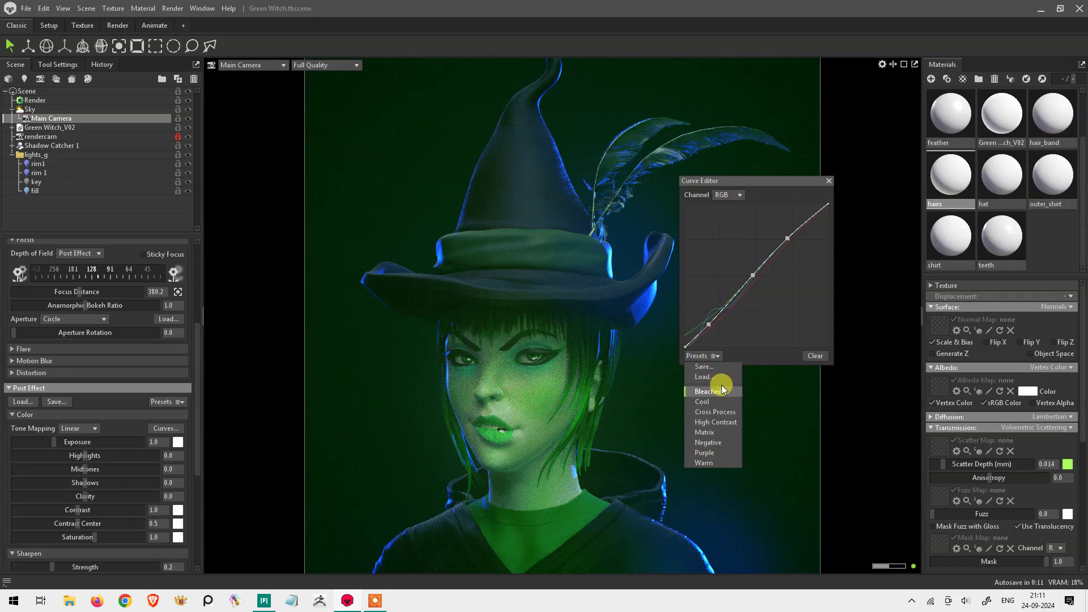
{"action": "left_click", "coordinate": [754, 331]}
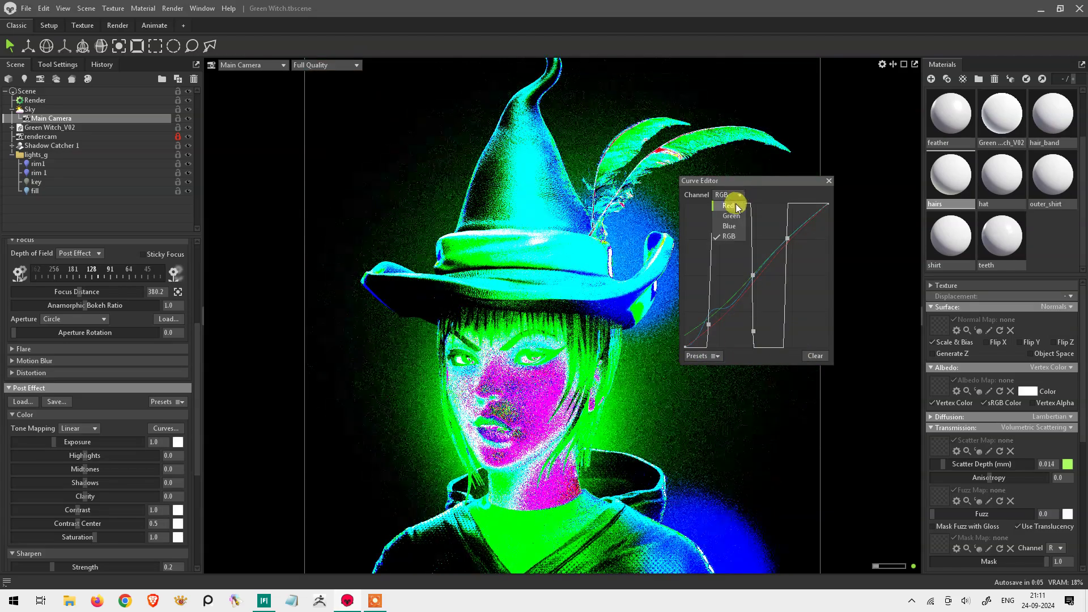
{"action": "left_click", "coordinate": [815, 356]}
{"action": "left_click_drag", "start_coordinate": [707, 328], "coordinate": [794, 209]}
{"action": "left_click", "coordinate": [729, 194]}
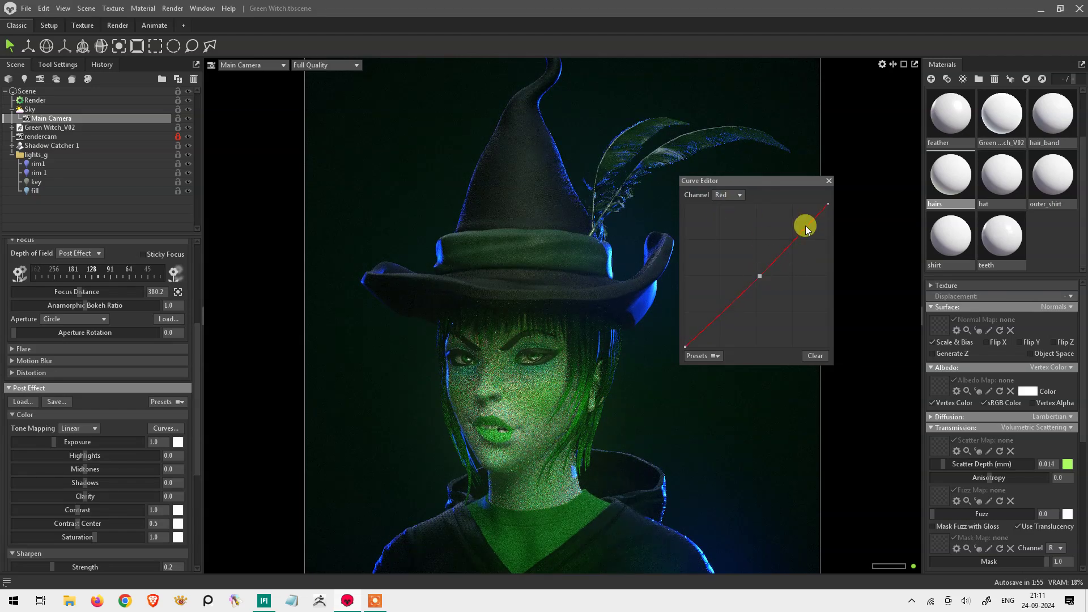
{"action": "left_click", "coordinate": [728, 195]}
{"action": "left_click", "coordinate": [731, 216]}
{"action": "left_click_drag", "start_coordinate": [765, 244], "coordinate": [761, 279]}
{"action": "left_click", "coordinate": [706, 331]}
{"action": "left_click", "coordinate": [729, 194]}
{"action": "left_click", "coordinate": [731, 225]}
{"action": "left_click", "coordinate": [812, 227]}
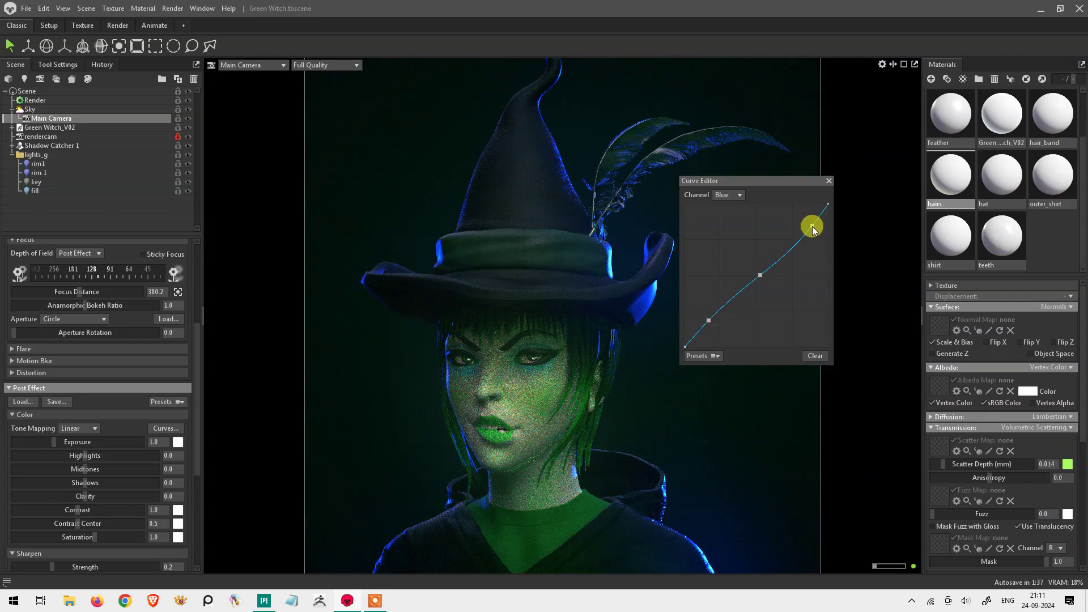
{"action": "left_click", "coordinate": [740, 195]}
{"action": "left_click", "coordinate": [737, 234]}
{"action": "left_click", "coordinate": [815, 355]}
{"action": "left_click", "coordinate": [740, 194]}
{"action": "left_click", "coordinate": [768, 225]}
{"action": "left_click", "coordinate": [703, 356]}
{"action": "left_click", "coordinate": [717, 428]}
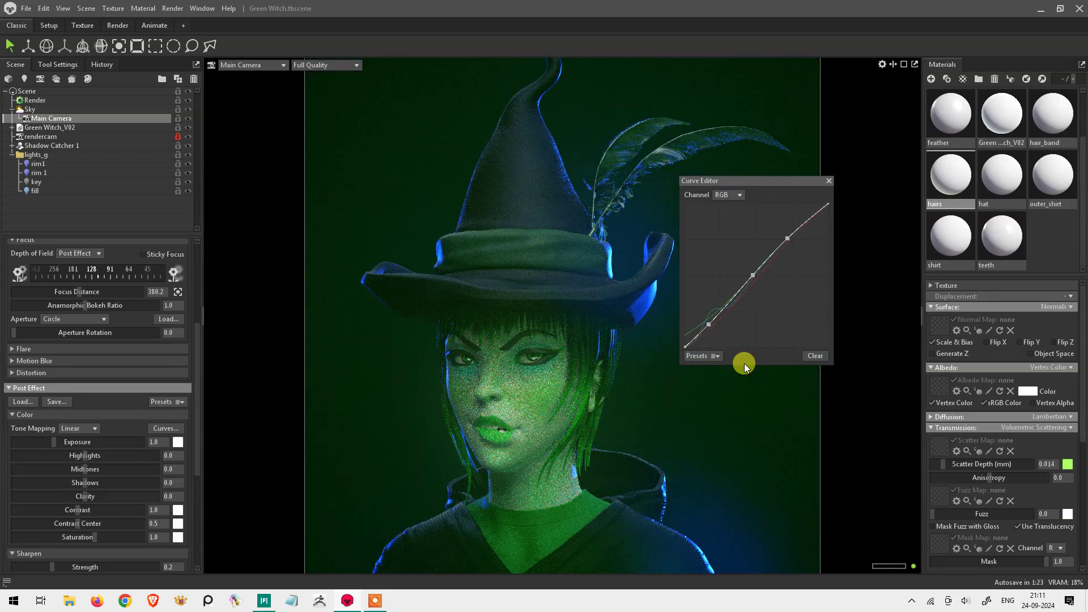
{"action": "left_click", "coordinate": [815, 355]}
{"action": "left_click", "coordinate": [740, 195]}
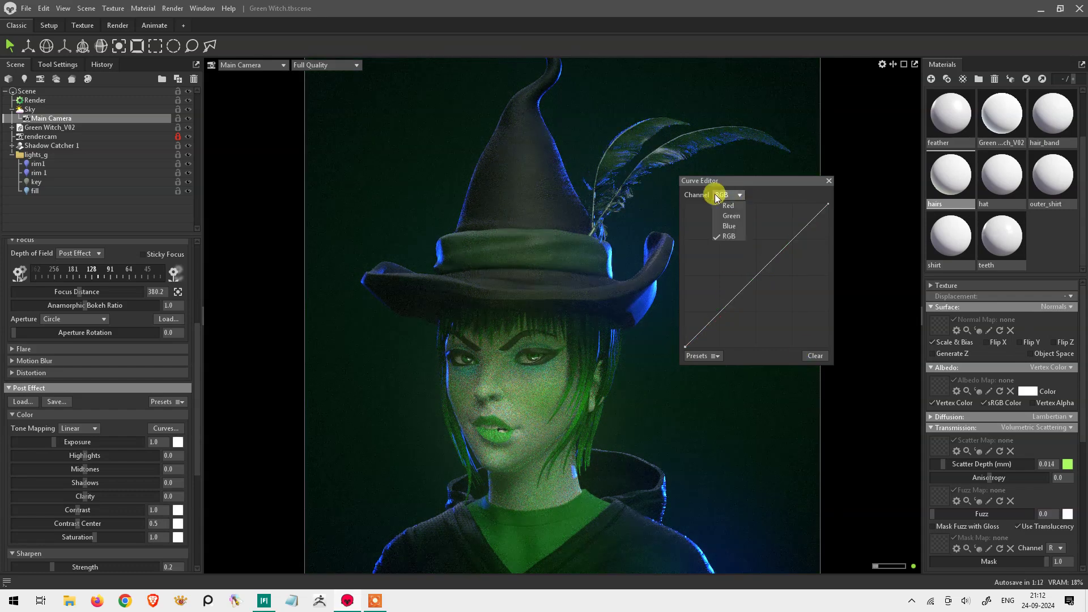
Step: Try the Cool and other curve presets on the combined RGB curve
{"action": "left_click", "coordinate": [716, 355]}
{"action": "left_click", "coordinate": [723, 400]}
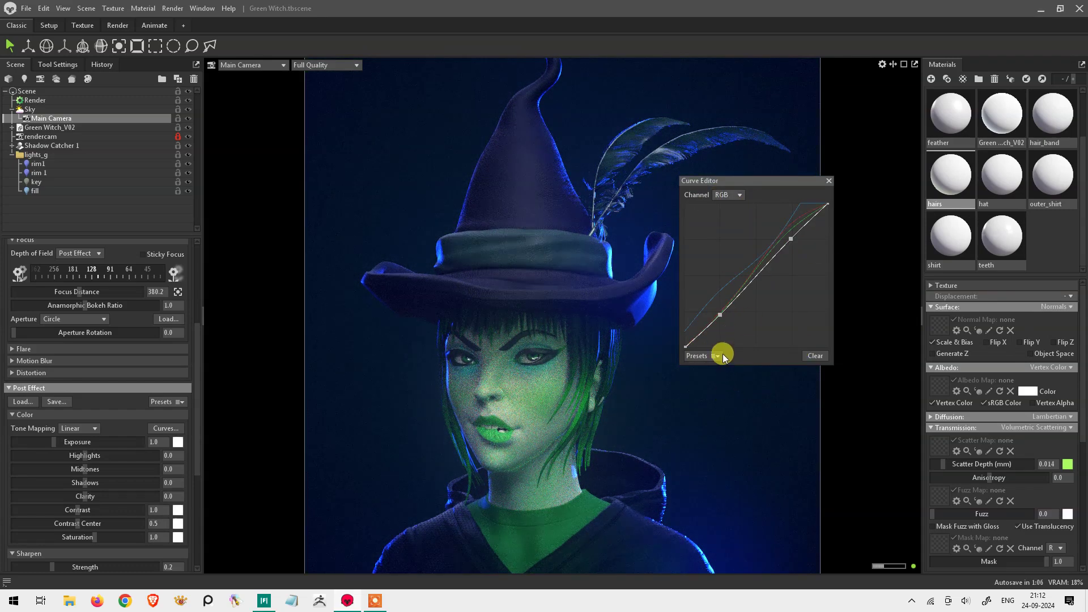
{"action": "left_click", "coordinate": [715, 356]}
{"action": "left_click", "coordinate": [727, 422]}
{"action": "left_click", "coordinate": [715, 355]}
{"action": "left_click", "coordinate": [720, 432]}
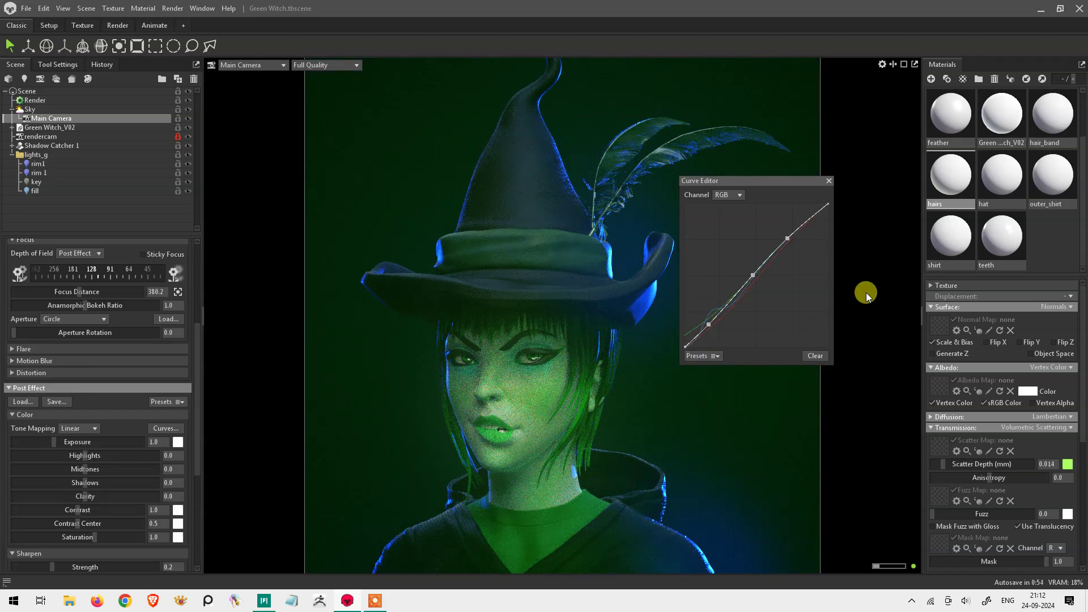
Step: On the Blue channel, try the Cool, a darker green and the Matrix curve presets
{"action": "scroll", "coordinate": [729, 195], "scroll_direction": "down", "scroll_amount": 1}
{"action": "left_click", "coordinate": [740, 195]}
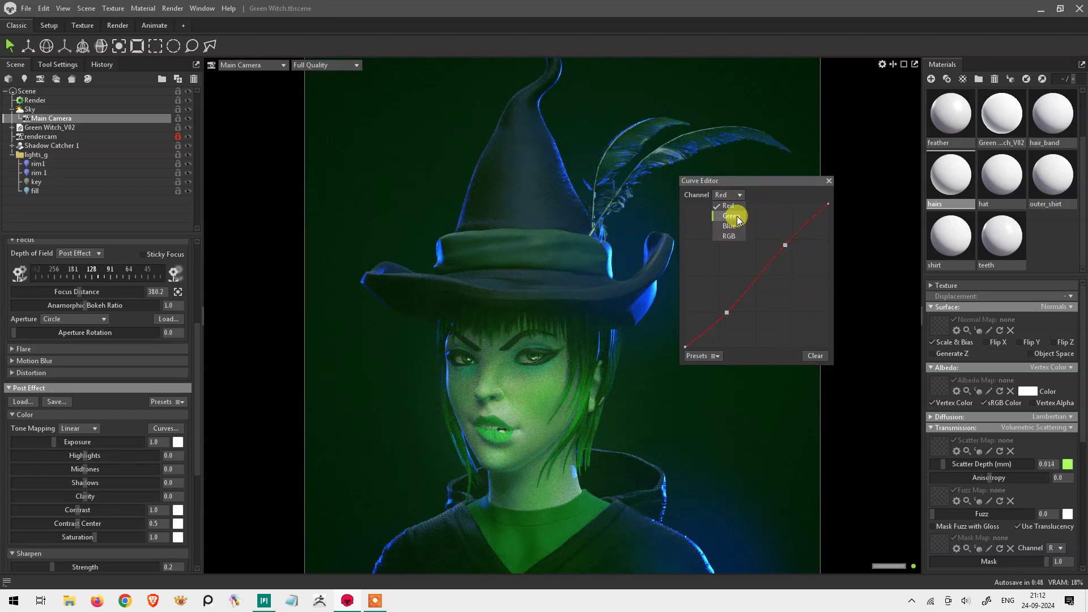
{"action": "left_click", "coordinate": [729, 226]}
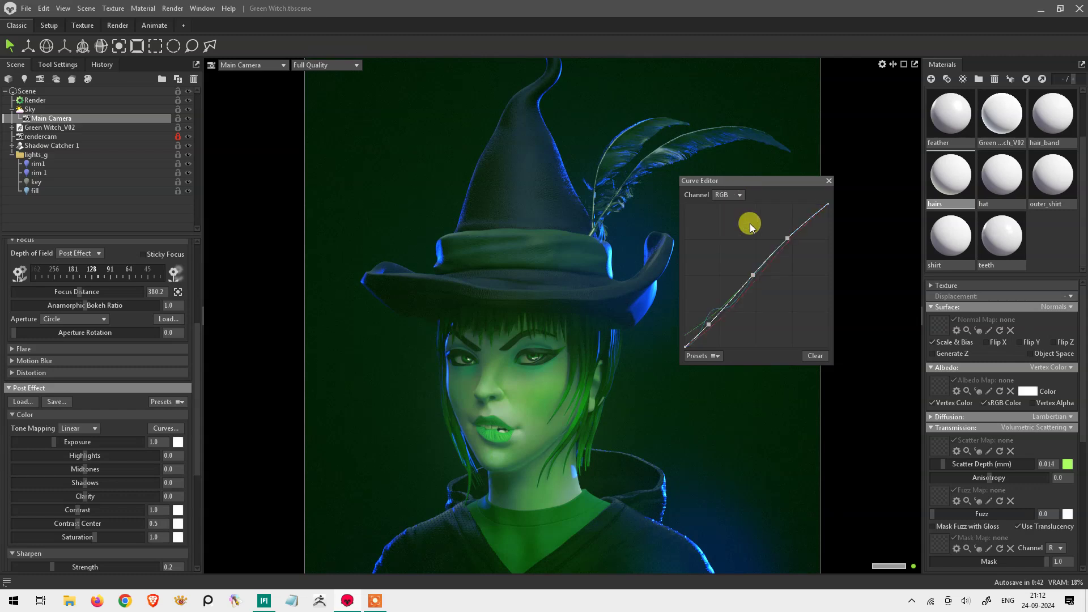
{"action": "scroll", "coordinate": [187, 556], "scroll_direction": "down", "scroll_amount": 3}
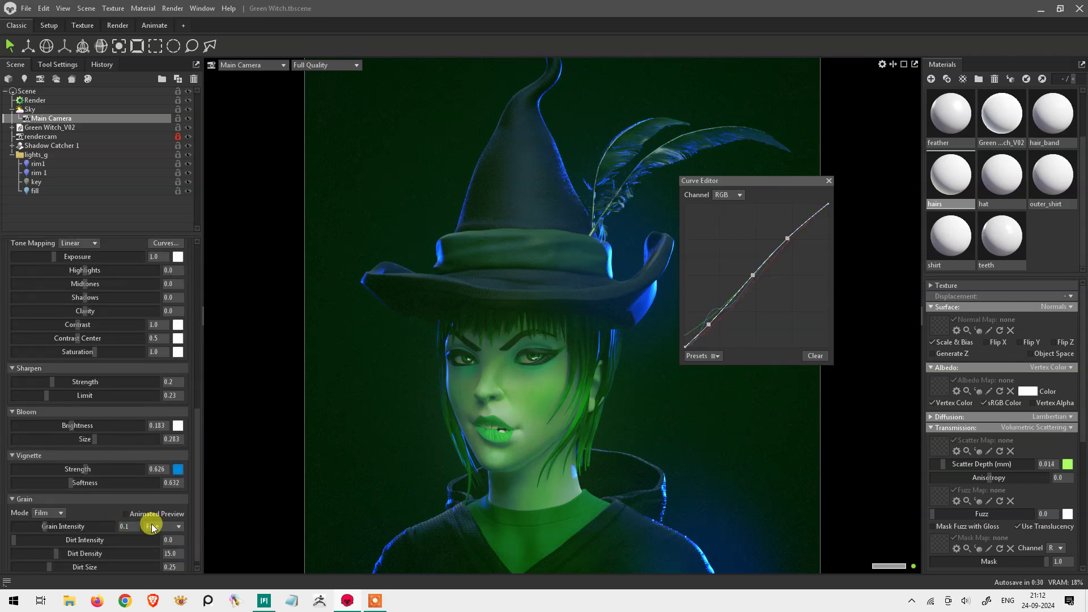
{"action": "left_click", "coordinate": [729, 195]}
{"action": "left_click", "coordinate": [715, 356]}
{"action": "left_click", "coordinate": [725, 396]}
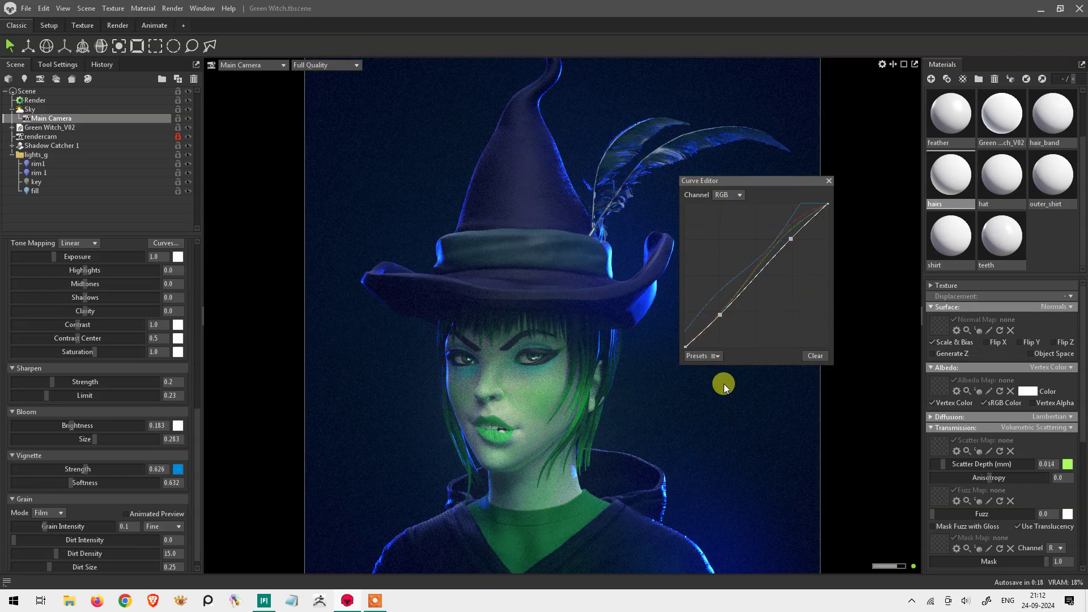
{"action": "left_click", "coordinate": [703, 356]}
{"action": "left_click", "coordinate": [720, 414]}
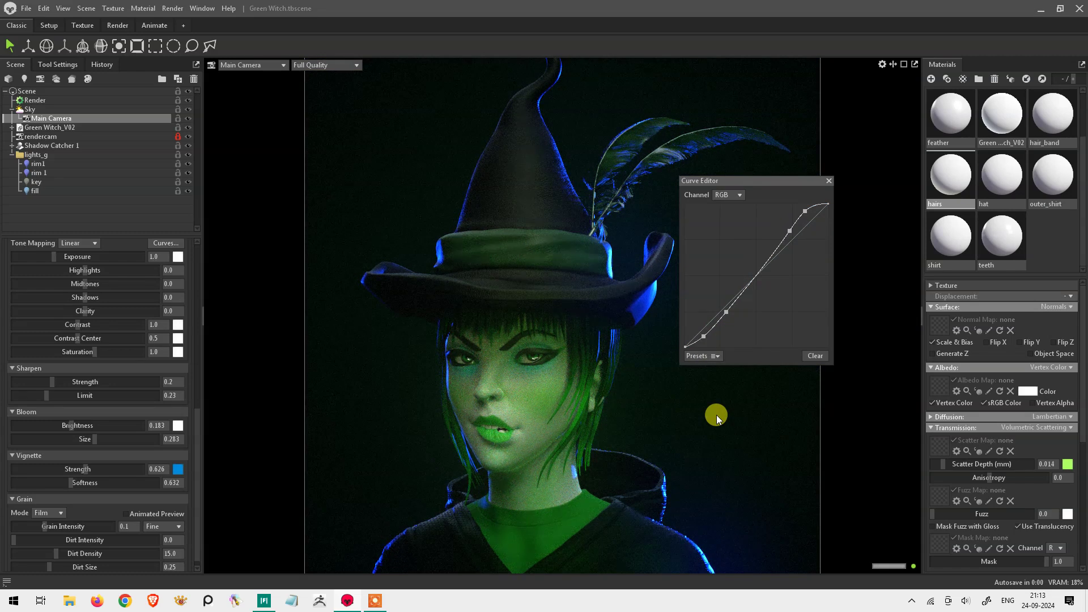
{"action": "left_click", "coordinate": [703, 356]}
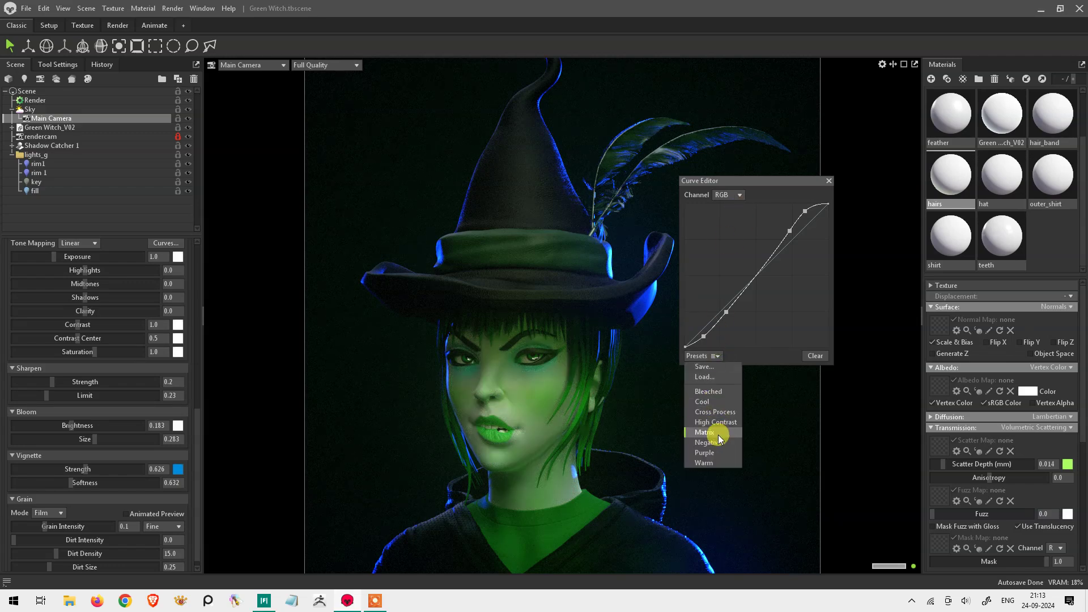
{"action": "left_click", "coordinate": [719, 432]}
Step: Lower the red curve's bottom point and reshape the Green channel curve
{"action": "left_click", "coordinate": [739, 195]}
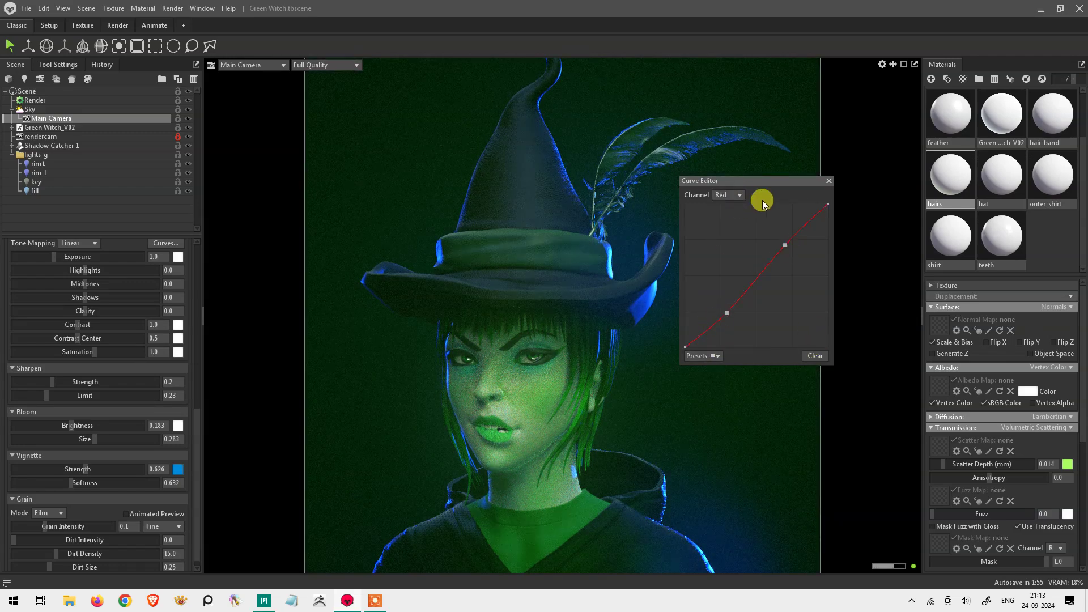
{"action": "left_click_drag", "start_coordinate": [727, 313], "coordinate": [730, 316]}
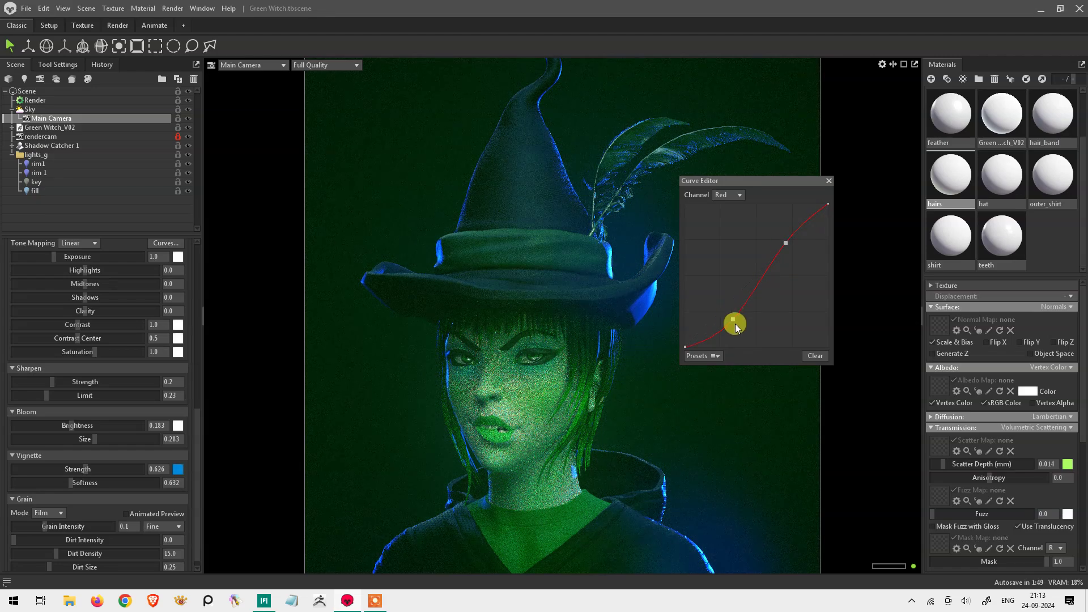
{"action": "left_click", "coordinate": [731, 195]}
{"action": "left_click", "coordinate": [732, 216]}
{"action": "left_click_drag", "start_coordinate": [781, 245], "coordinate": [777, 243]}
{"action": "left_click_drag", "start_coordinate": [735, 291], "coordinate": [744, 291]}
Step: Lift a new point on the Blue curve, then set the Channel back to RGB
{"action": "left_click", "coordinate": [731, 195]}
{"action": "left_click", "coordinate": [731, 227]}
{"action": "left_click_drag", "start_coordinate": [752, 284], "coordinate": [755, 274]}
{"action": "left_click", "coordinate": [728, 195]}
{"action": "left_click", "coordinate": [729, 195]}
{"action": "left_click", "coordinate": [729, 236]}
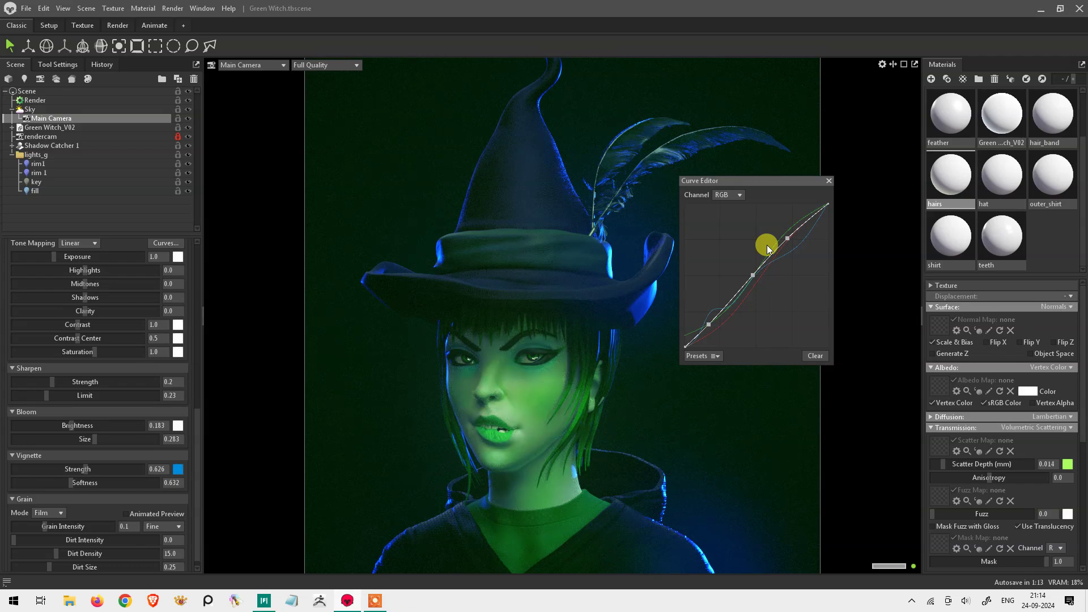
{"action": "left_click", "coordinate": [1002, 114]}
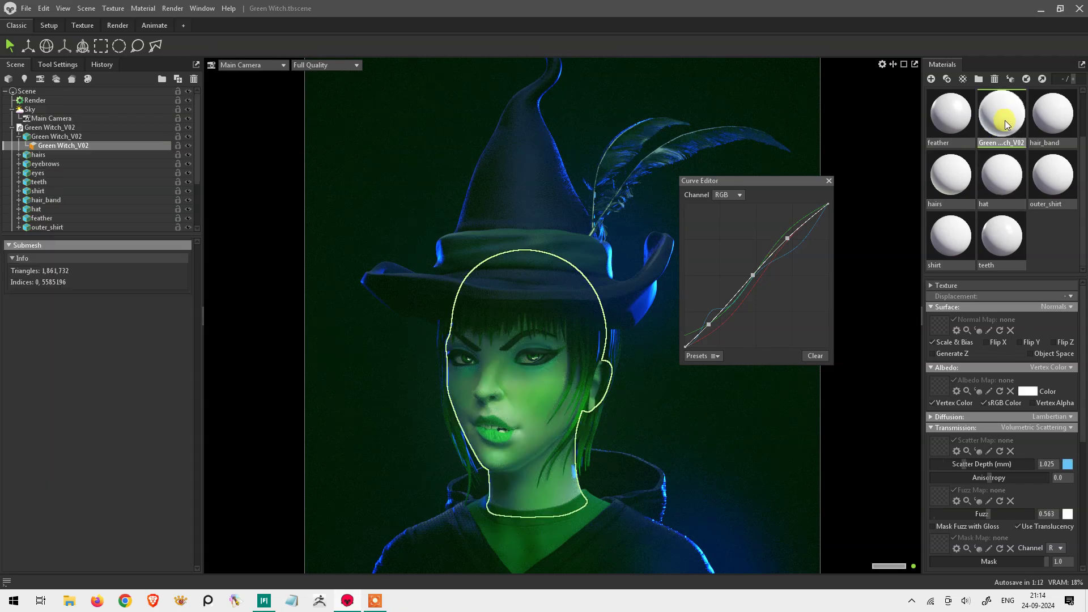
Step: Deepen the skin material's scatter depth to 4.712 and make its scatter colour red
{"action": "left_click_drag", "start_coordinate": [1056, 470], "coordinate": [1016, 463]}
{"action": "left_click", "coordinate": [1068, 464]}
{"action": "left_click_drag", "start_coordinate": [822, 294], "coordinate": [820, 357]}
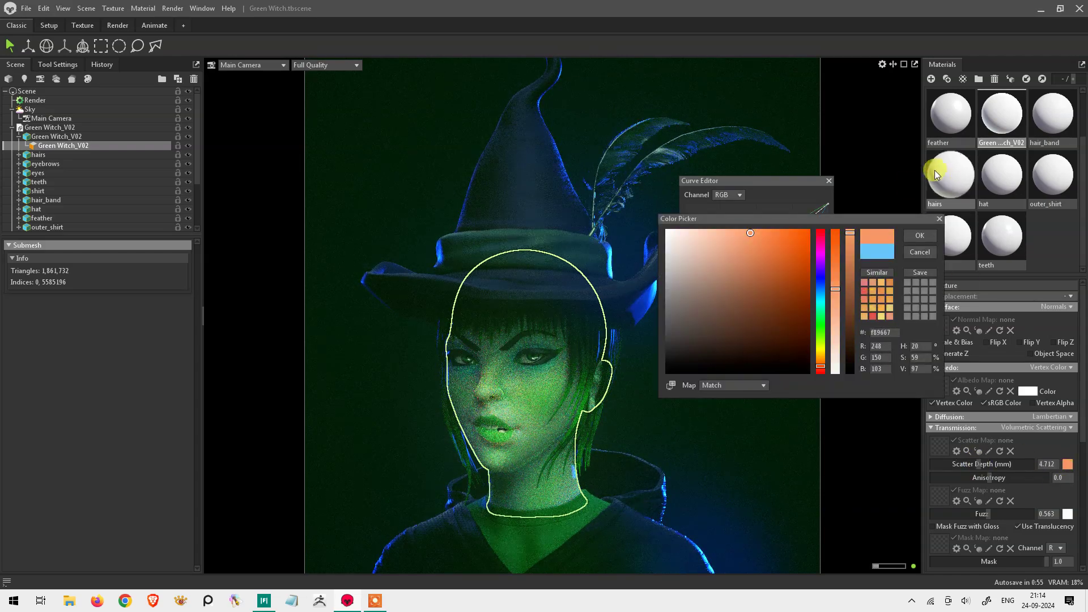
{"action": "left_click", "coordinate": [821, 230]}
{"action": "mouse_move", "coordinate": [772, 237]}
{"action": "left_mouse_down"}
{"action": "mouse_move", "coordinate": [801, 224]}
{"action": "mouse_move", "coordinate": [760, 229]}
{"action": "left_mouse_up"}
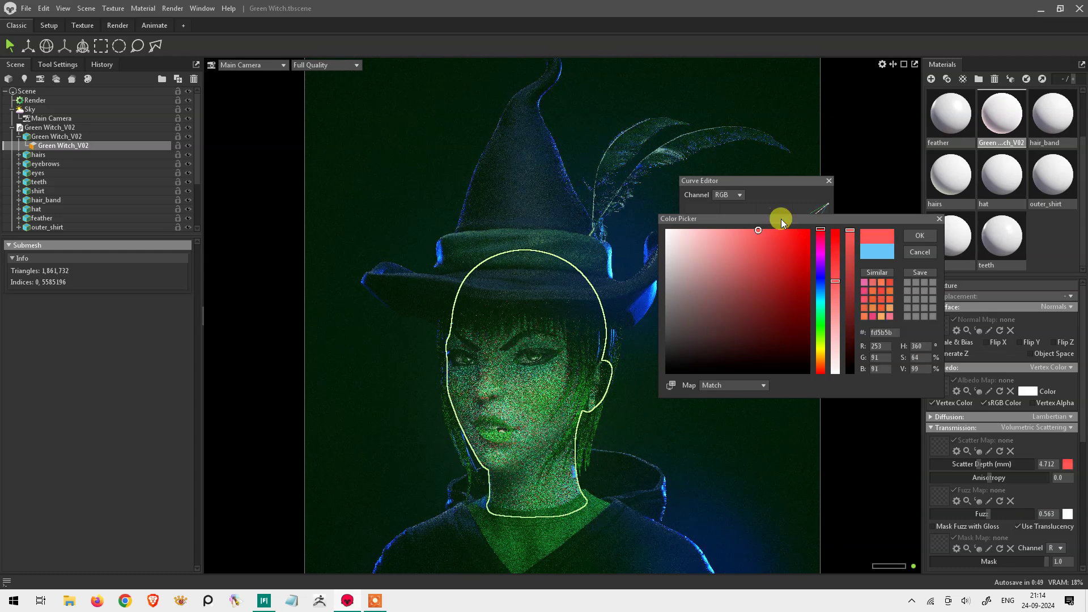
{"action": "left_click", "coordinate": [914, 237]}
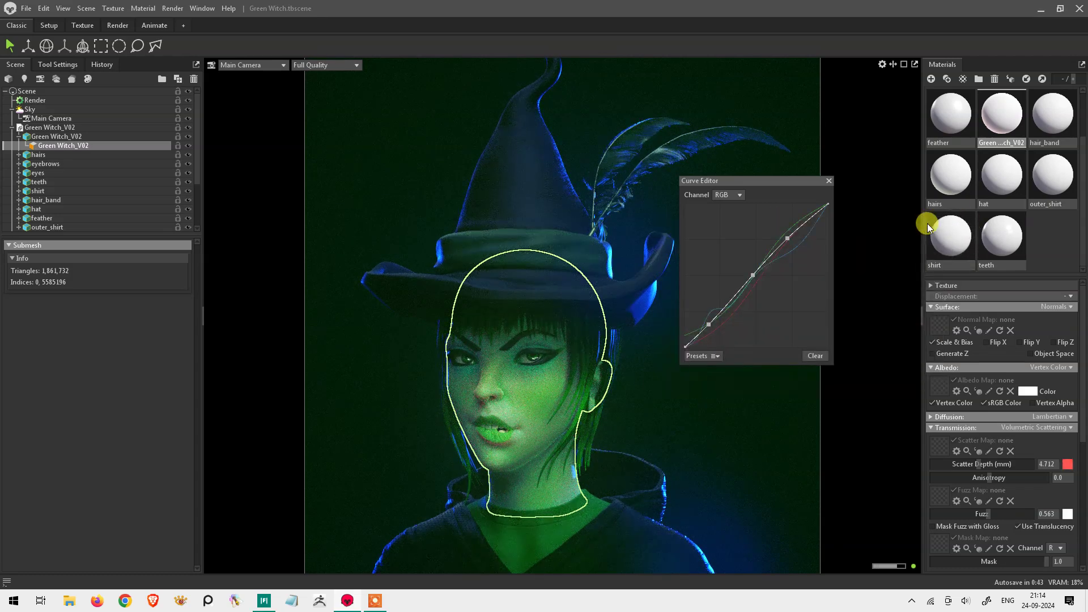
{"action": "left_click", "coordinate": [742, 407]}
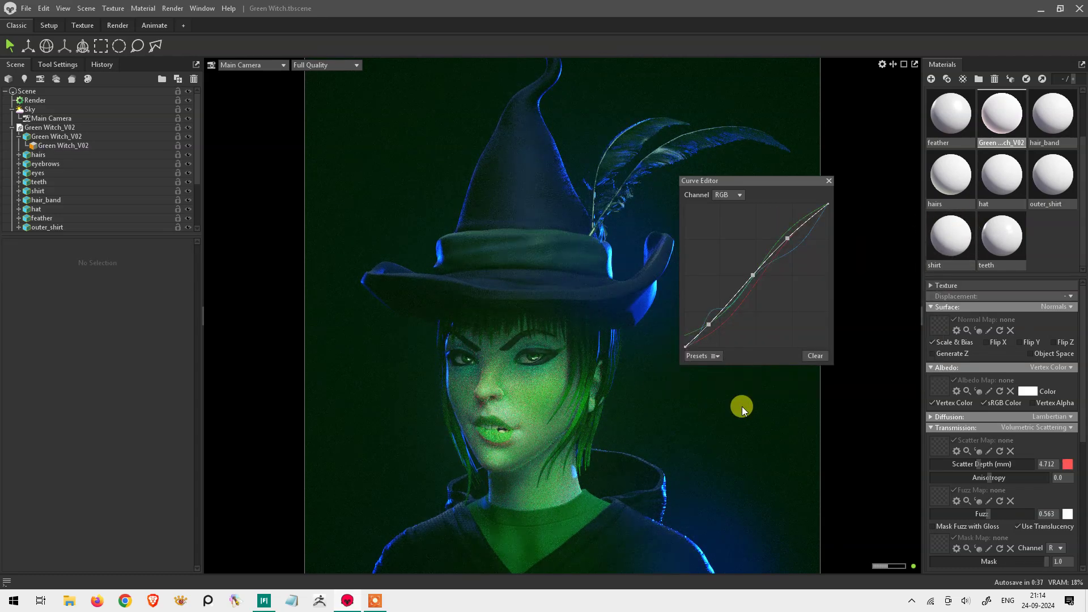
Step: Give the eyes material Volumetric Scattering with an orange-red colour and scatter depth 73.57
{"action": "scroll", "coordinate": [1076, 170], "scroll_direction": "up", "scroll_amount": 2}
{"action": "left_click", "coordinate": [1053, 114]}
{"action": "left_click", "coordinate": [1072, 429]}
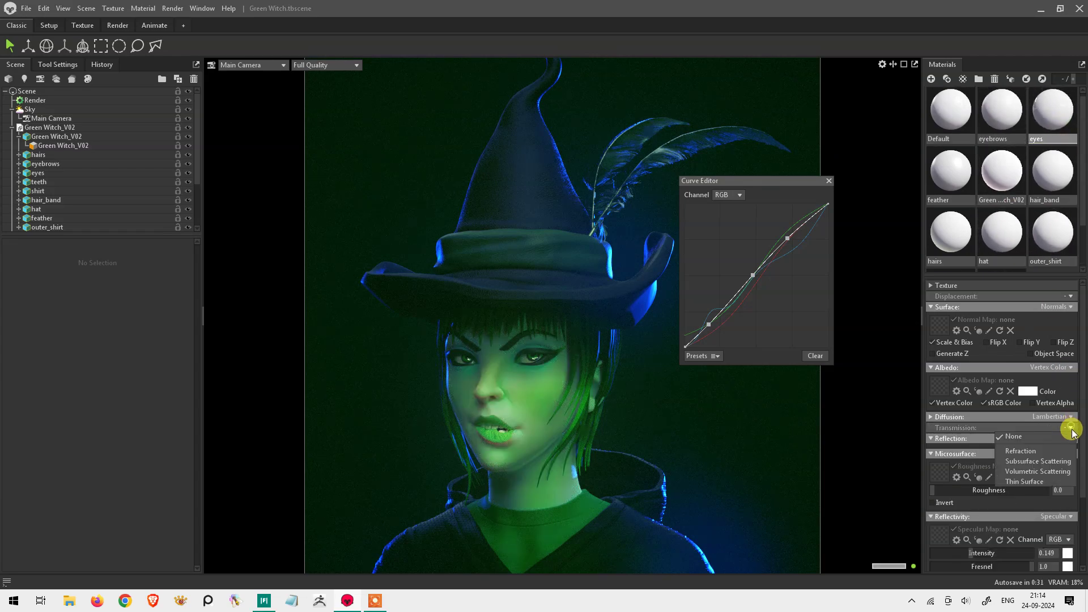
{"action": "left_click", "coordinate": [1038, 471]}
{"action": "left_click", "coordinate": [1068, 465]}
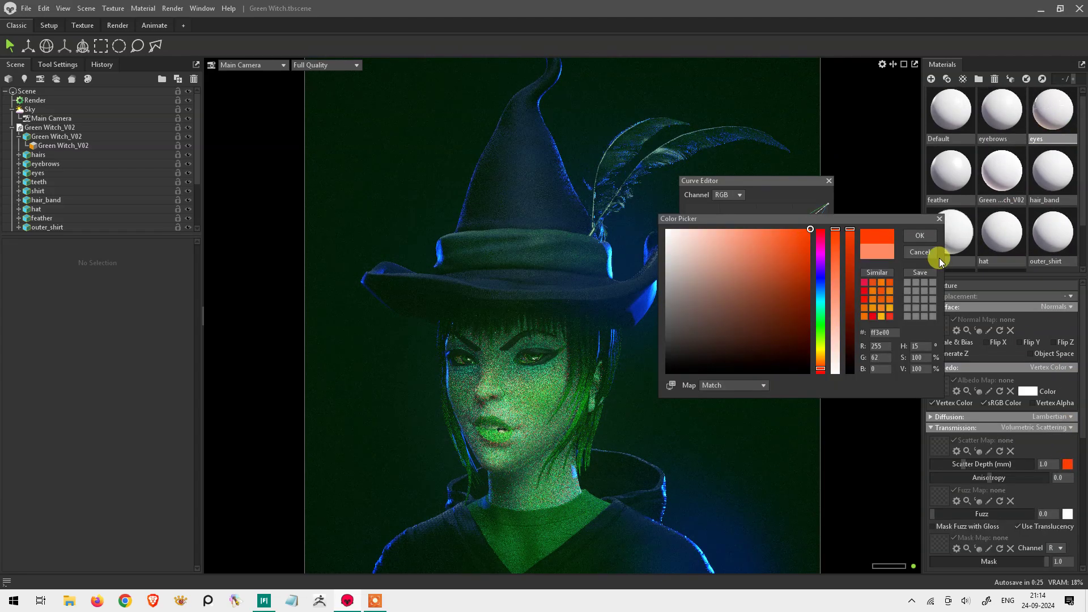
{"action": "left_click", "coordinate": [920, 235]}
{"action": "left_click_drag", "start_coordinate": [956, 464], "coordinate": [1024, 465]}
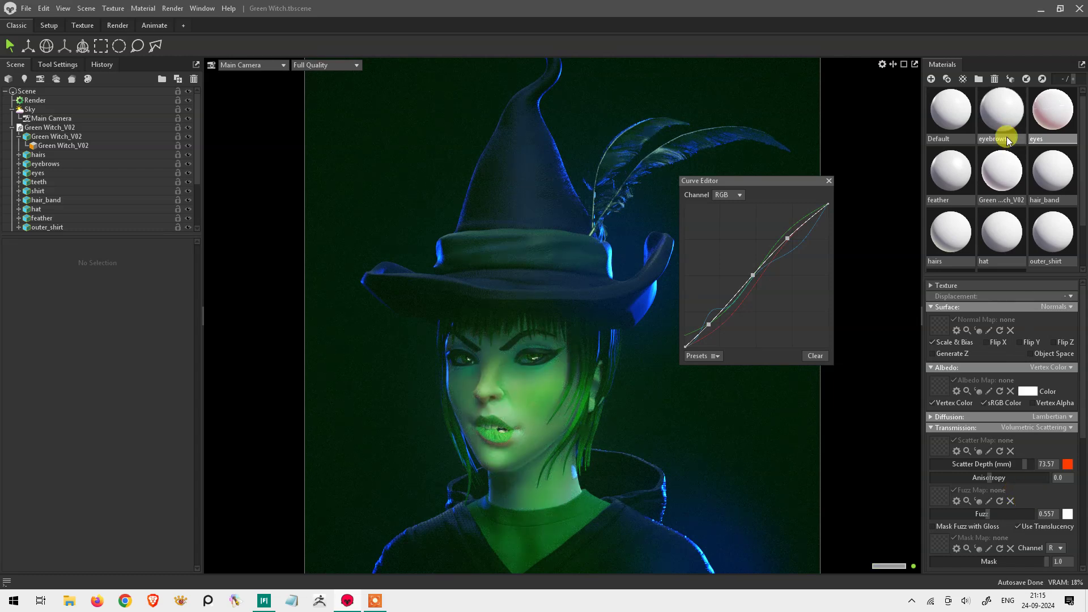
{"action": "left_click", "coordinate": [1001, 170]}
Step: Hide the key, rim and sky lighting and raise the fill light brightness to 5.321
{"action": "left_click", "coordinate": [12, 127]}
{"action": "left_click", "coordinate": [12, 155]}
{"action": "left_click", "coordinate": [188, 182]}
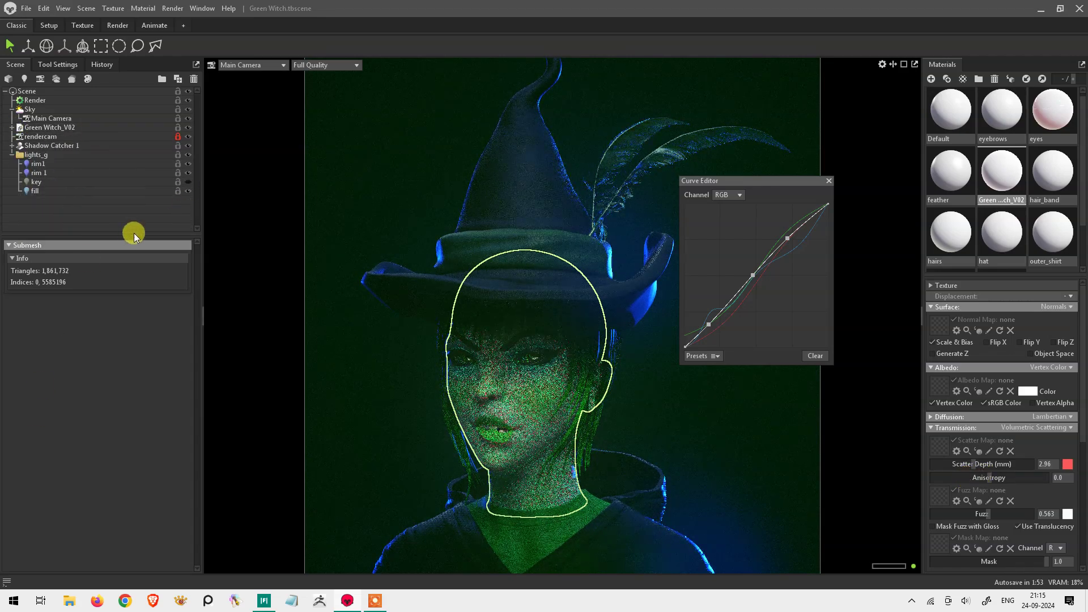
{"action": "left_click", "coordinate": [188, 172]}
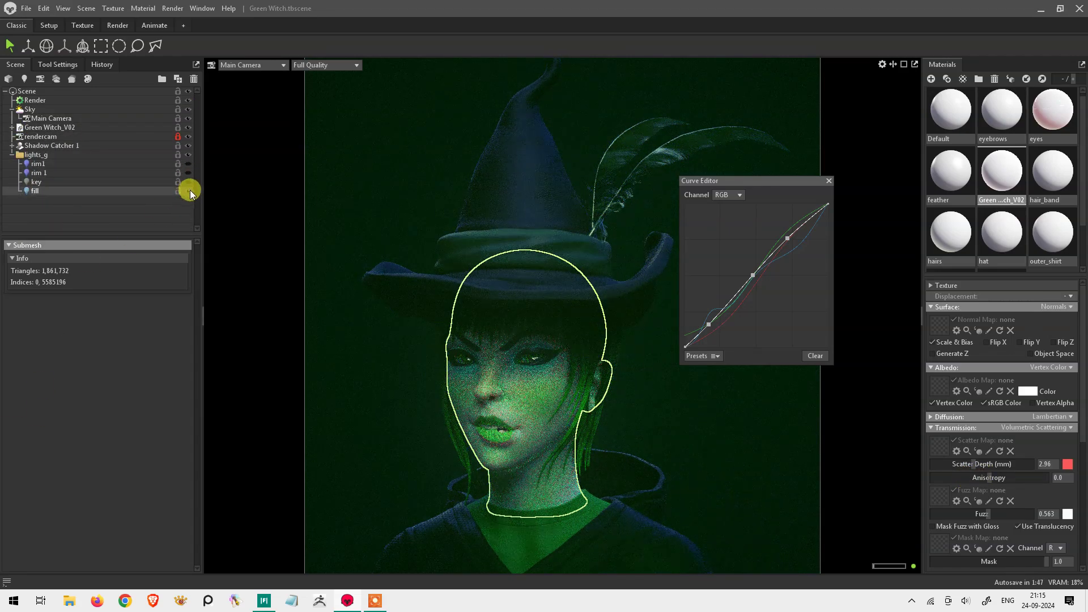
{"action": "left_click", "coordinate": [188, 109]}
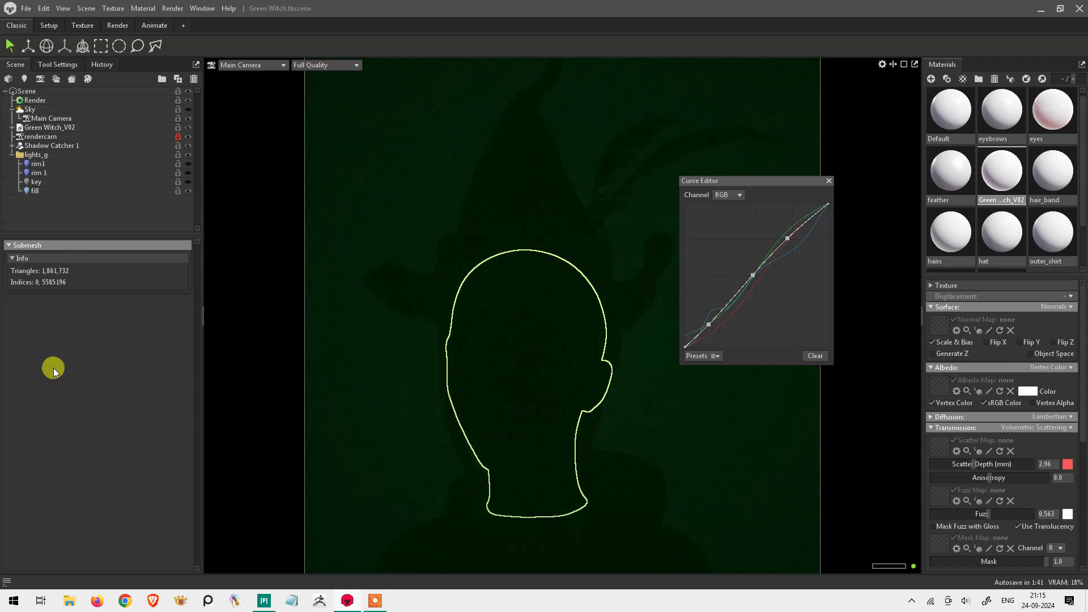
{"action": "left_click", "coordinate": [115, 192]}
{"action": "left_click_drag", "start_coordinate": [56, 280], "coordinate": [84, 289]}
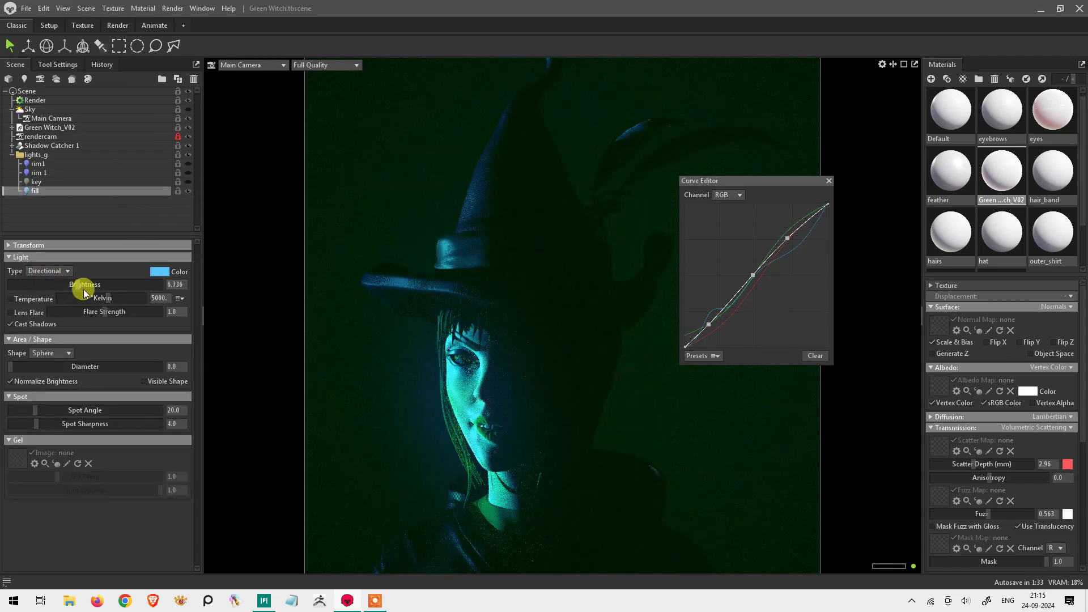
Step: Turn the rim, key and sky lighting back on and close the Curve Editor
{"action": "left_click", "coordinate": [189, 173]}
{"action": "left_click", "coordinate": [188, 183]}
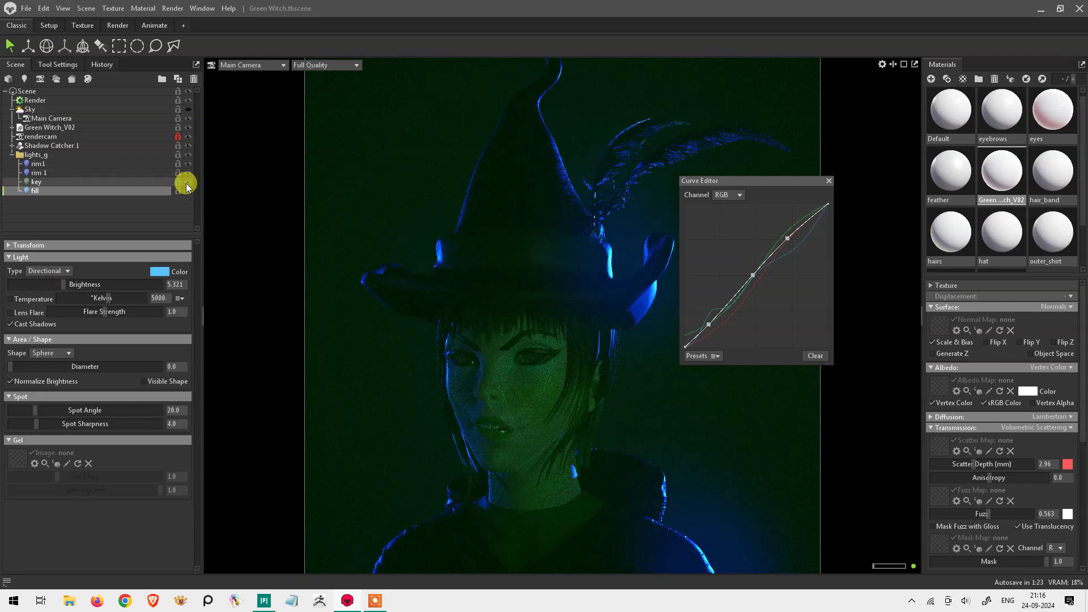
{"action": "left_click", "coordinate": [197, 104]}
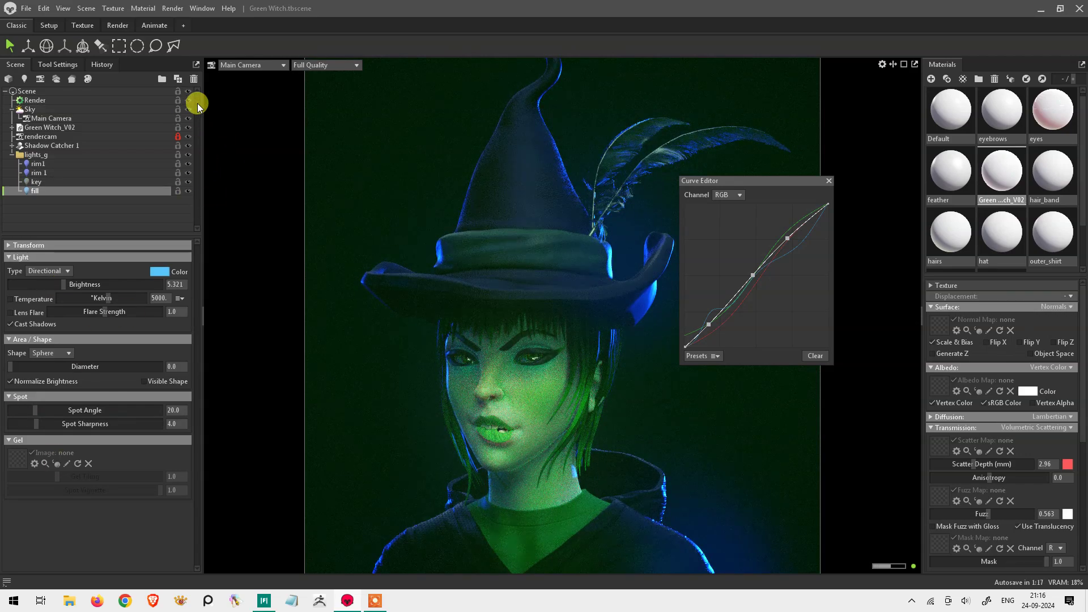
{"action": "left_click", "coordinate": [827, 182]}
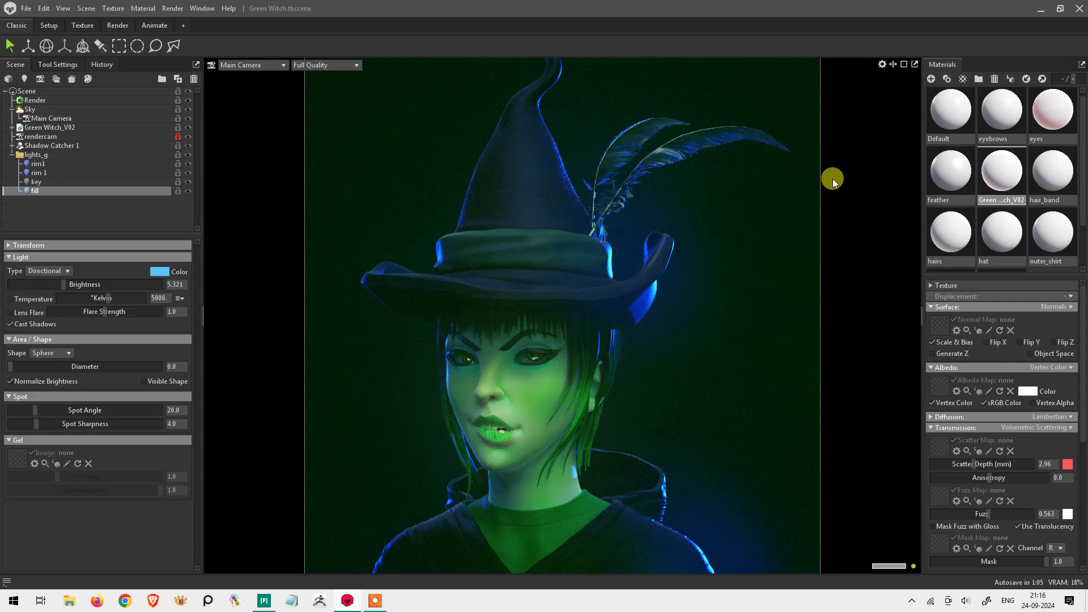
Step: Lower the Main Camera's sharpen strength to 0.097 and make the vignette dark green
{"action": "left_click", "coordinate": [51, 118]}
{"action": "left_click_drag", "start_coordinate": [193, 396], "coordinate": [193, 540]}
{"action": "mouse_move", "coordinate": [51, 374]}
{"action": "left_mouse_down"}
{"action": "mouse_move", "coordinate": [35, 388]}
{"action": "mouse_move", "coordinate": [106, 442]}
{"action": "left_mouse_up"}
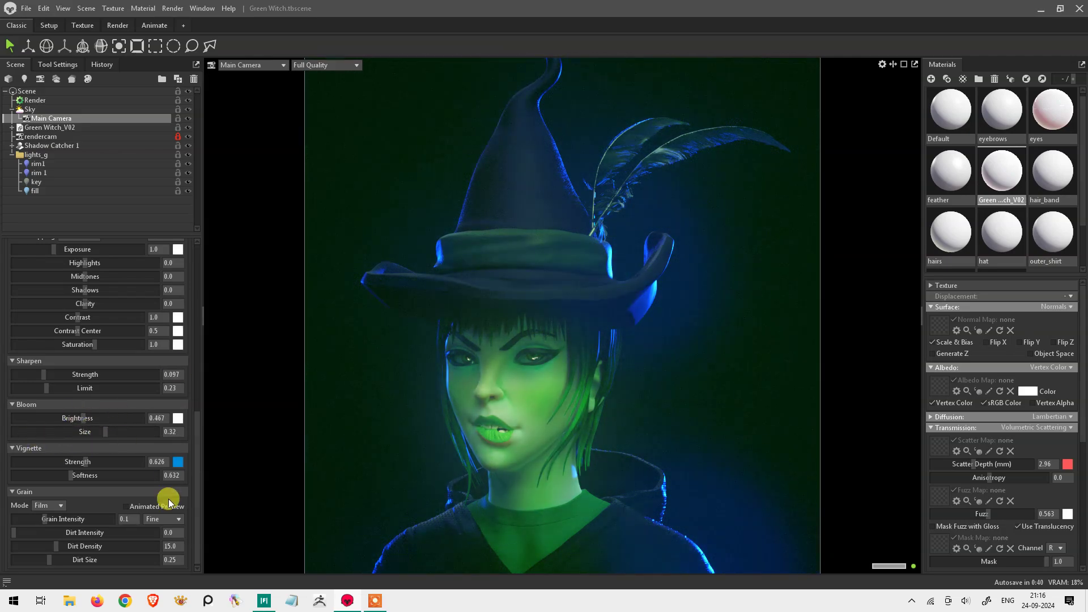
{"action": "left_click", "coordinate": [178, 462]}
{"action": "mouse_move", "coordinate": [820, 333]}
{"action": "left_mouse_down"}
{"action": "mouse_move", "coordinate": [824, 297]}
{"action": "mouse_move", "coordinate": [821, 326]}
{"action": "left_mouse_up"}
{"action": "key", "text": "Return"}
Step: Tint the camera bloom a dark teal and raise its brightness to 1.181
{"action": "left_click", "coordinate": [178, 418]}
{"action": "mouse_move", "coordinate": [821, 266]}
{"action": "left_mouse_down"}
{"action": "mouse_move", "coordinate": [821, 309]}
{"action": "mouse_move", "coordinate": [810, 271]}
{"action": "left_mouse_up"}
{"action": "left_click", "coordinate": [783, 301]}
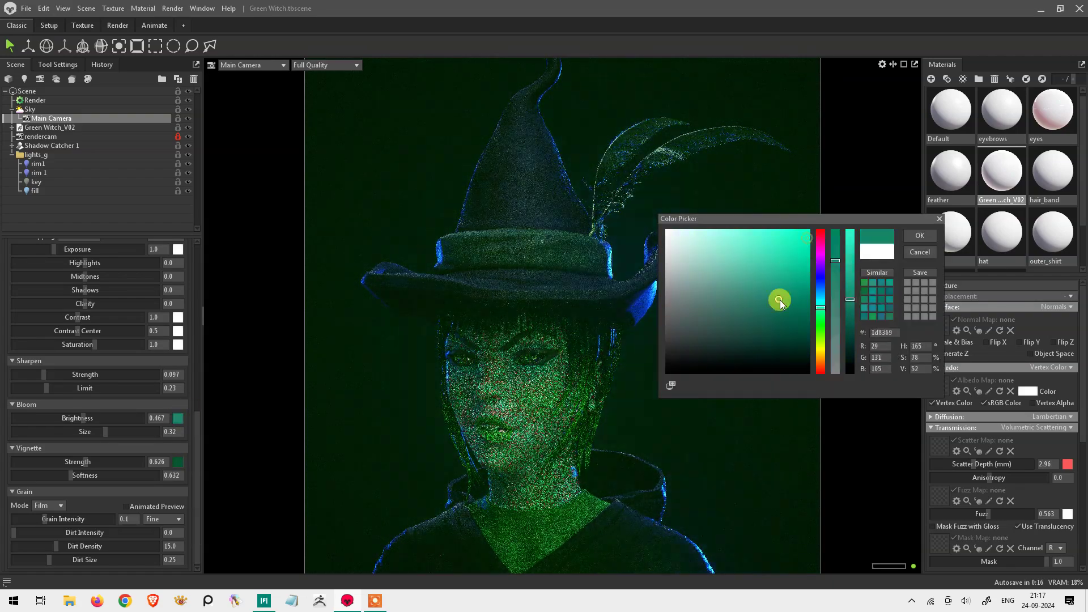
{"action": "left_click", "coordinate": [920, 236]}
{"action": "mouse_move", "coordinate": [85, 417]}
{"action": "left_mouse_down"}
{"action": "mouse_move", "coordinate": [117, 418]}
{"action": "mouse_move", "coordinate": [97, 420]}
{"action": "left_mouse_up"}
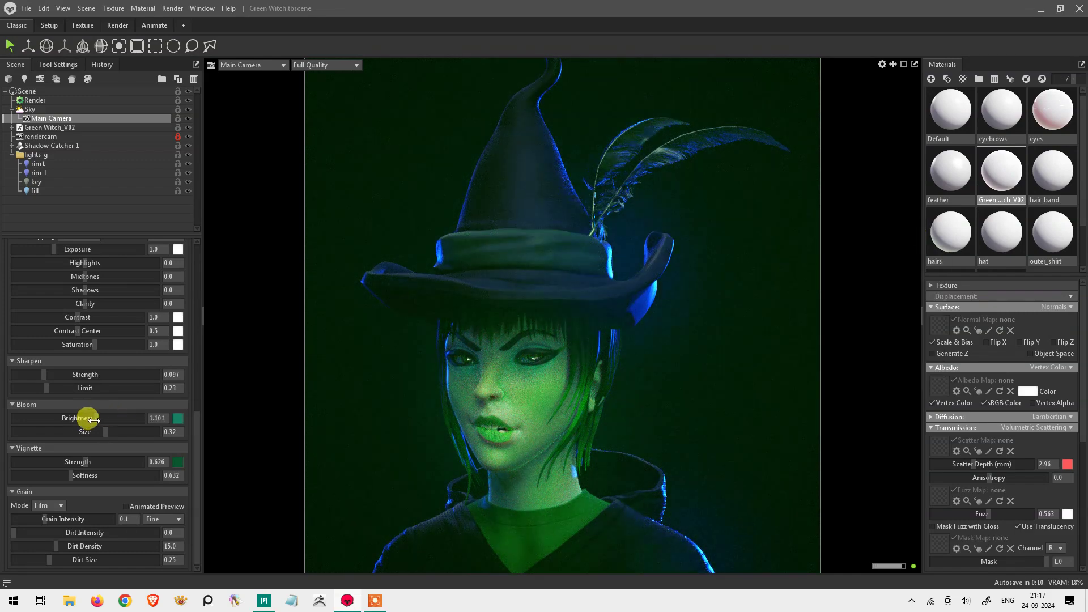
{"action": "mouse_move", "coordinate": [199, 460]}
{"action": "left_mouse_down"}
{"action": "mouse_move", "coordinate": [207, 317]}
{"action": "mouse_move", "coordinate": [199, 323]}
{"action": "left_mouse_up"}
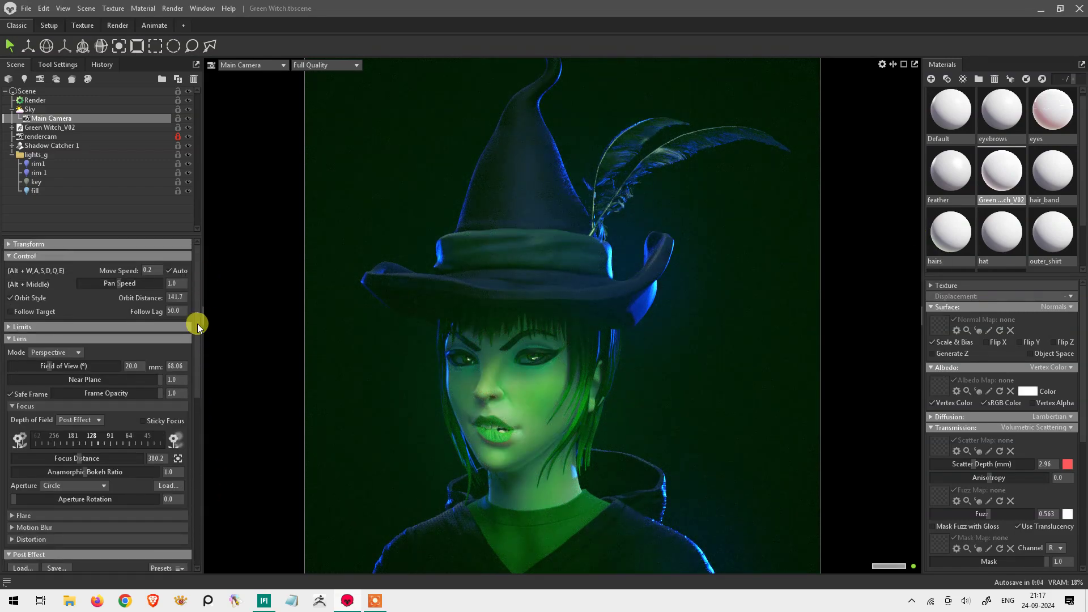
{"action": "left_click", "coordinate": [35, 99]}
Step: Set the Render image output denoise strength to 1.0
{"action": "scroll", "coordinate": [192, 354], "scroll_direction": "down", "scroll_amount": 3}
{"action": "scroll", "coordinate": [195, 452], "scroll_direction": "down", "scroll_amount": 3}
{"action": "scroll", "coordinate": [194, 473], "scroll_direction": "down", "scroll_amount": 3}
{"action": "scroll", "coordinate": [182, 425], "scroll_direction": "down", "scroll_amount": 3}
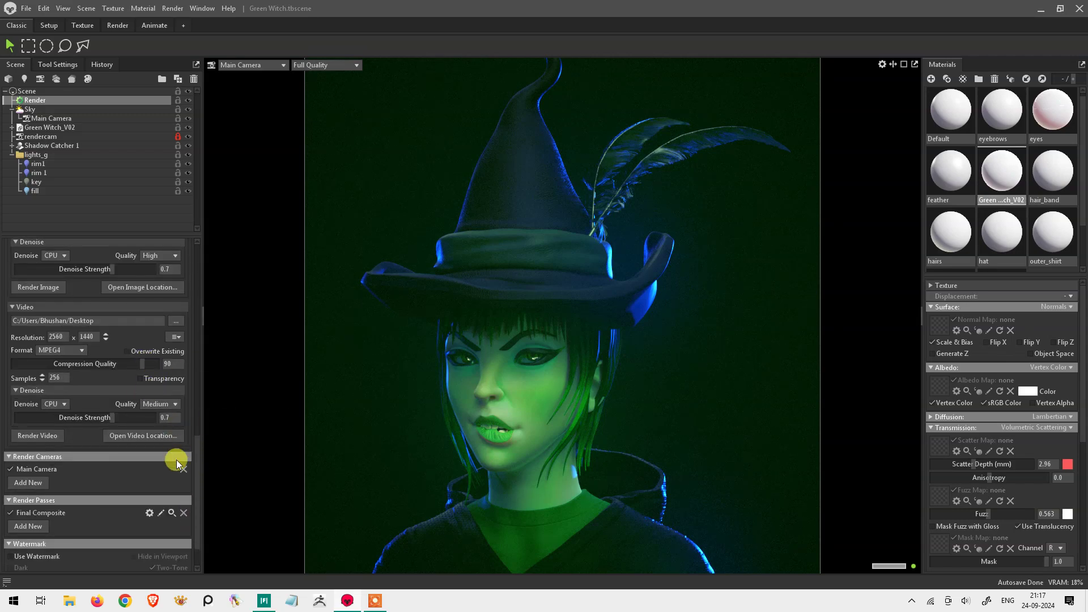
{"action": "scroll", "coordinate": [198, 465], "scroll_direction": "down", "scroll_amount": 1}
{"action": "scroll", "coordinate": [200, 423], "scroll_direction": "up", "scroll_amount": 3}
{"action": "scroll", "coordinate": [118, 395], "scroll_direction": "up", "scroll_amount": 3}
{"action": "left_click_drag", "start_coordinate": [118, 397], "coordinate": [175, 387]}
{"action": "scroll", "coordinate": [196, 430], "scroll_direction": "up", "scroll_amount": 2}
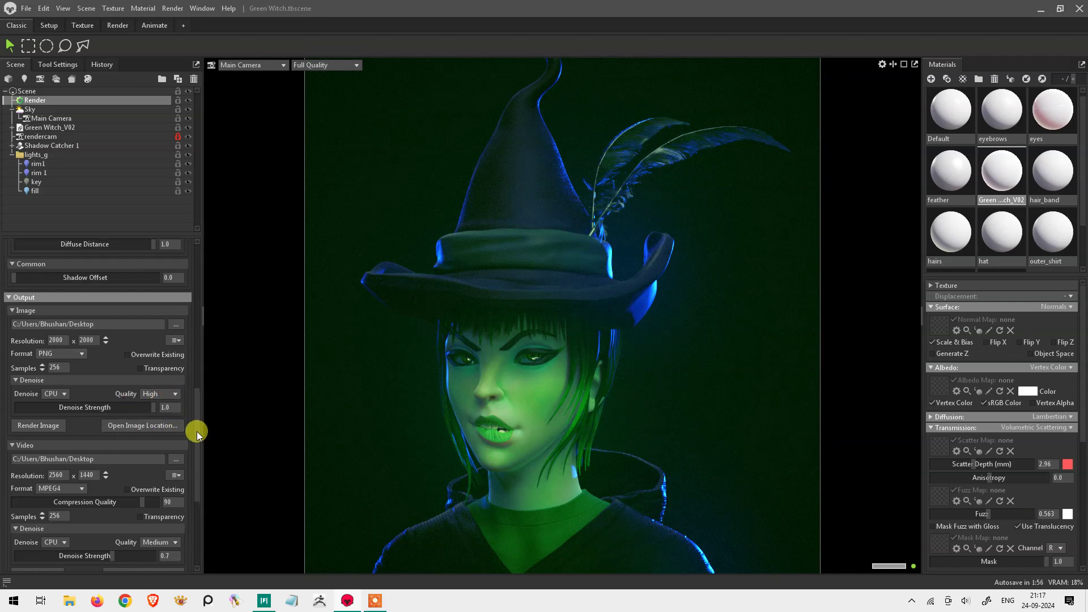
{"action": "scroll", "coordinate": [197, 416], "scroll_direction": "up", "scroll_amount": 2}
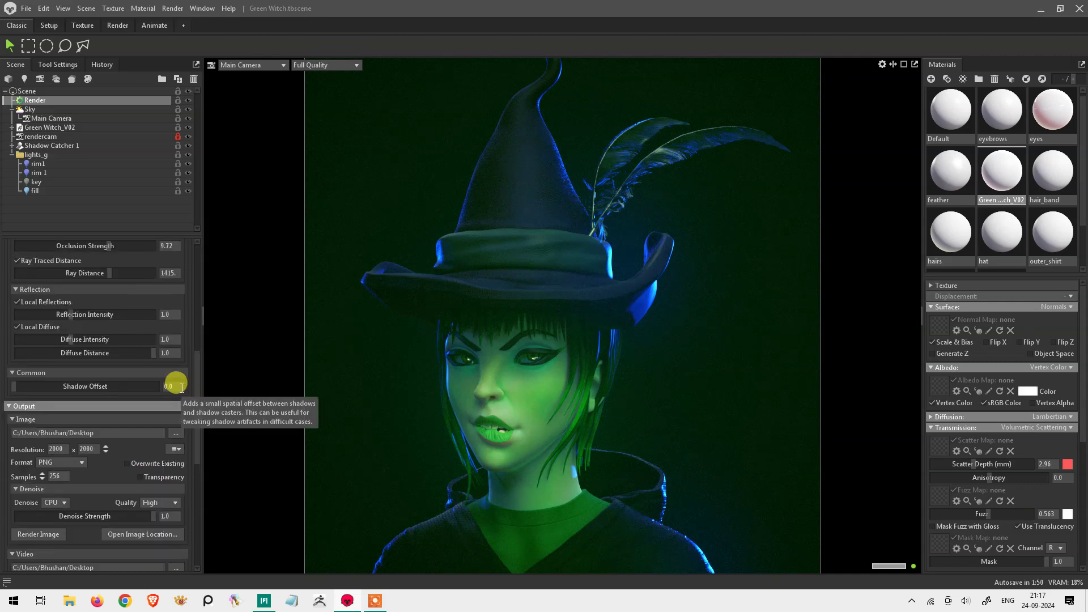
Step: Switch the viewport camera to rendercam and orbit the view slightly
{"action": "left_click", "coordinate": [286, 64]}
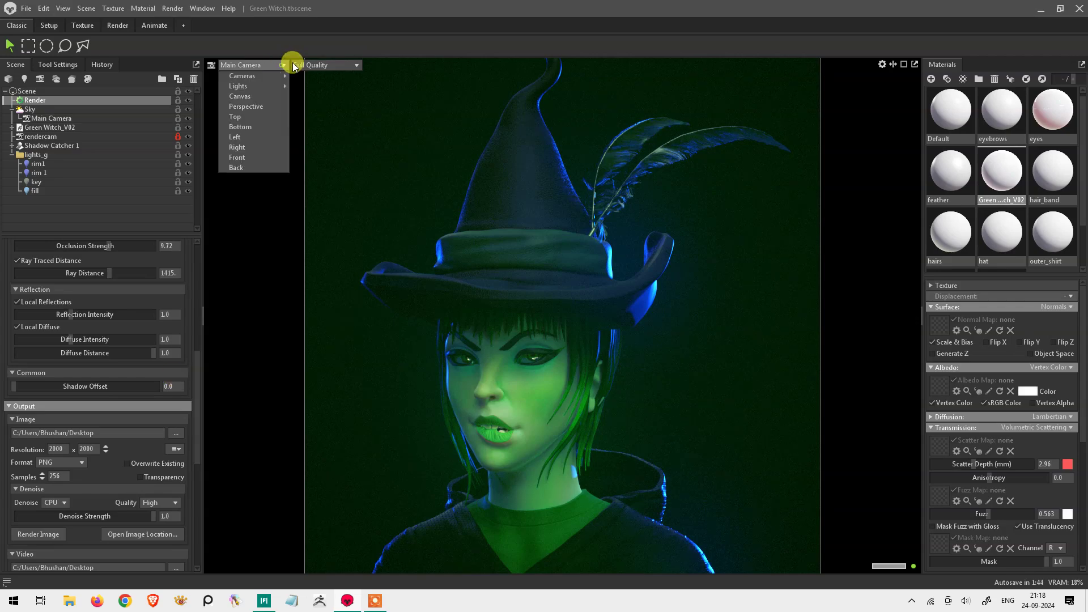
{"action": "left_click", "coordinate": [282, 64]}
{"action": "left_click", "coordinate": [313, 80]}
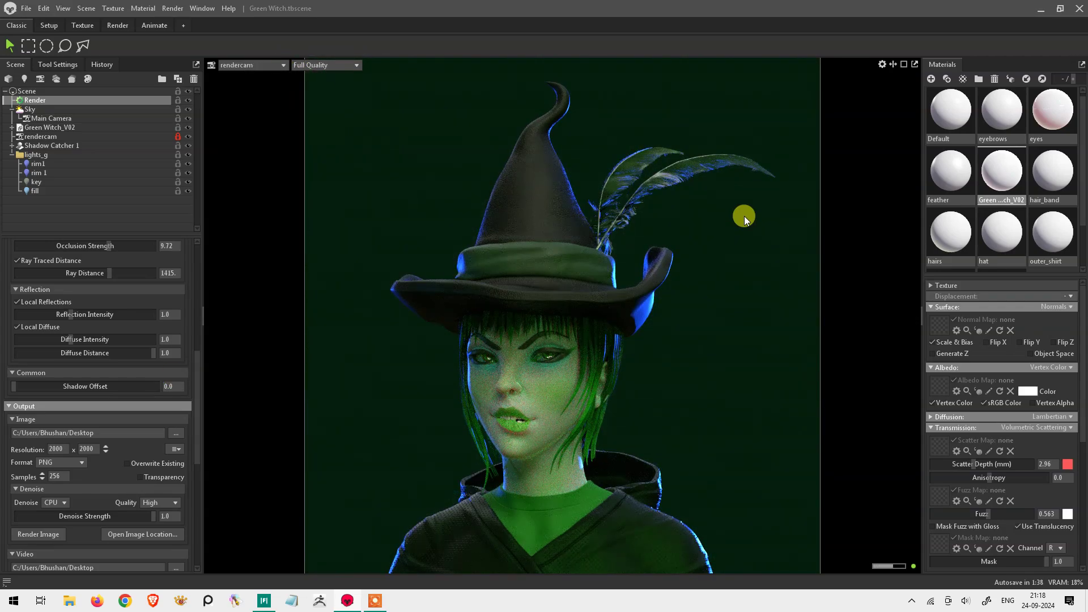
{"action": "mouse_move", "coordinate": [757, 212]}
{"action": "left_mouse_down"}
{"action": "mouse_move", "coordinate": [713, 413]}
{"action": "mouse_move", "coordinate": [690, 410]}
{"action": "left_mouse_up"}
{"action": "left_click", "coordinate": [177, 136]}
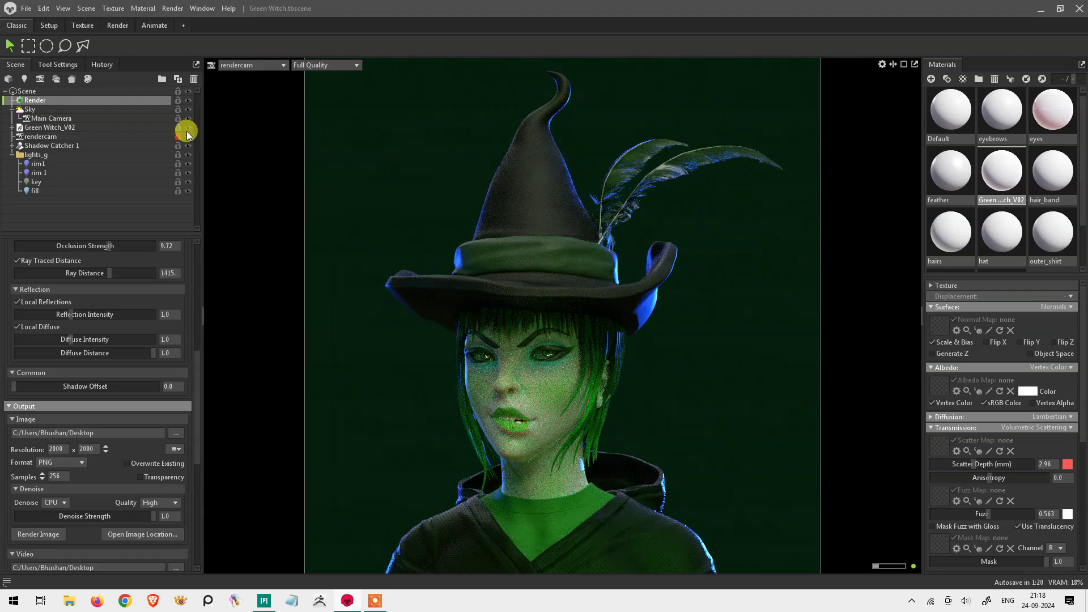
Step: Switch the Sky backdrop to a sky-based mode and dim its brightness to about 0.014
{"action": "left_click", "coordinate": [29, 109]}
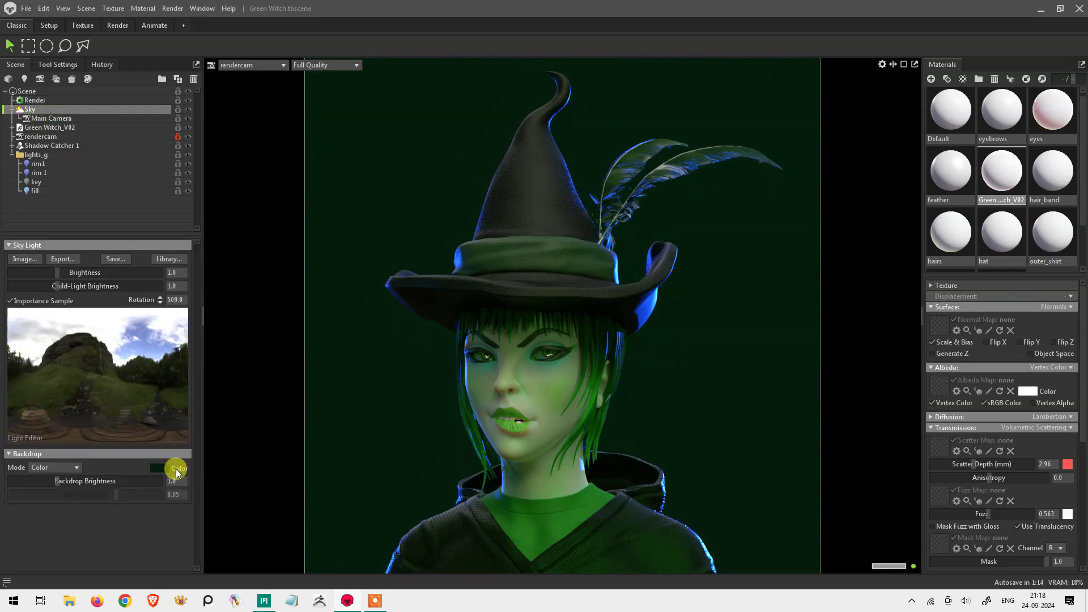
{"action": "left_click", "coordinate": [72, 486]}
{"action": "left_click", "coordinate": [74, 468]}
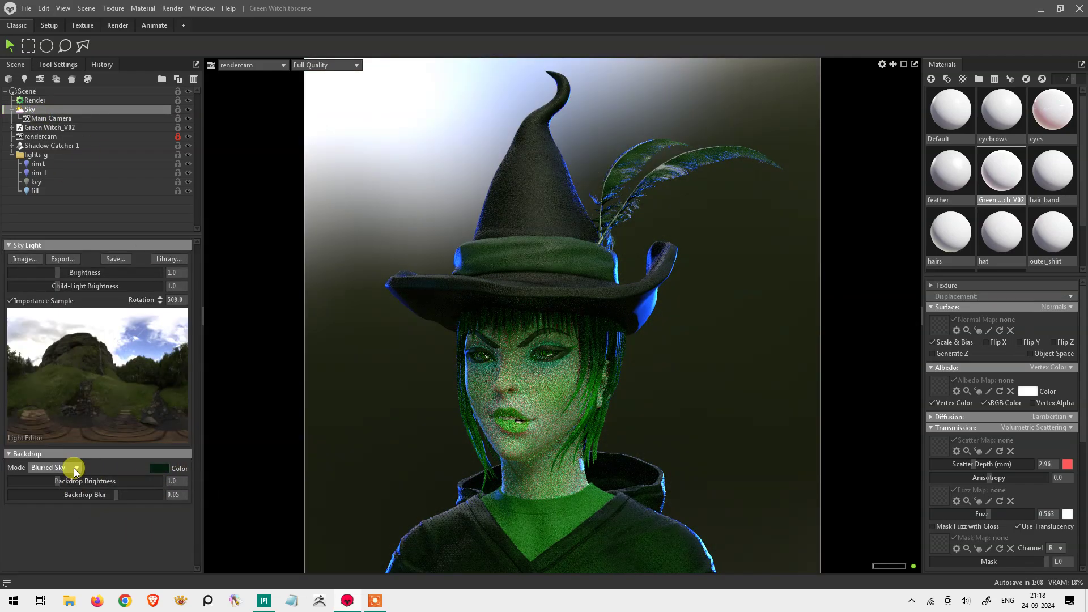
{"action": "left_click_drag", "start_coordinate": [58, 481], "coordinate": [30, 481]}
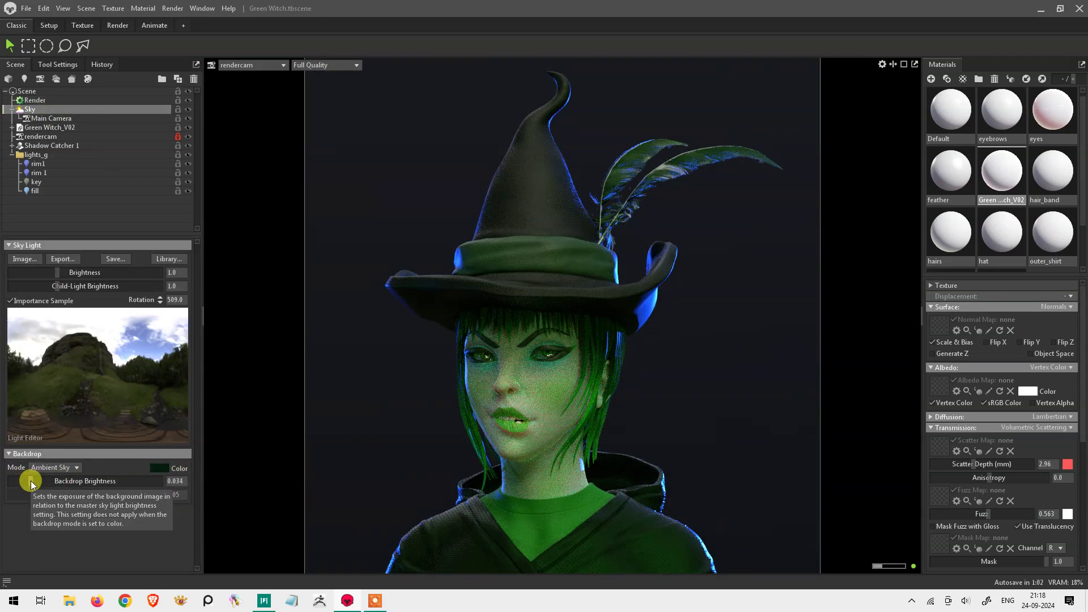
{"action": "left_click", "coordinate": [160, 468]}
{"action": "left_click", "coordinate": [910, 236]}
{"action": "left_click_drag", "start_coordinate": [28, 481], "coordinate": [26, 498]}
{"action": "left_click", "coordinate": [73, 468]}
Step: Try the sky image backdrop at 0.007 brightness, then settle on a dark Ambient Sky backdrop
{"action": "left_click", "coordinate": [76, 468]}
{"action": "left_click", "coordinate": [74, 505]}
{"action": "left_click", "coordinate": [74, 468]}
{"action": "left_click", "coordinate": [95, 509]}
{"action": "mouse_move", "coordinate": [50, 483]}
{"action": "left_mouse_down"}
{"action": "mouse_move", "coordinate": [21, 497]}
{"action": "mouse_move", "coordinate": [18, 486]}
{"action": "left_mouse_up"}
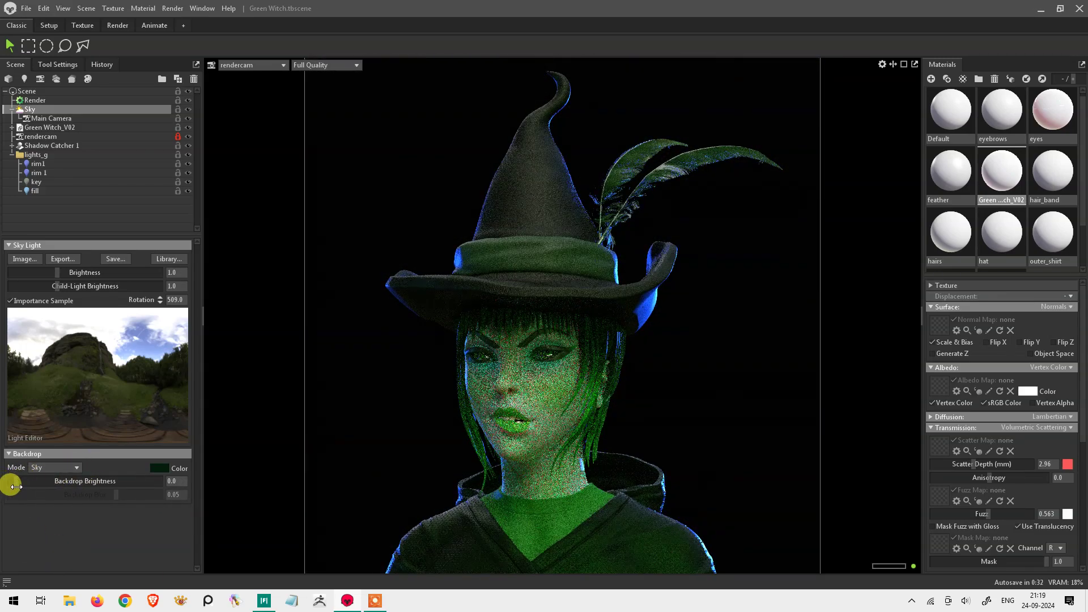
{"action": "left_click", "coordinate": [56, 468]}
{"action": "left_click", "coordinate": [73, 506]}
{"action": "left_click", "coordinate": [56, 99]}
{"action": "left_click_drag", "start_coordinate": [198, 371], "coordinate": [202, 437]}
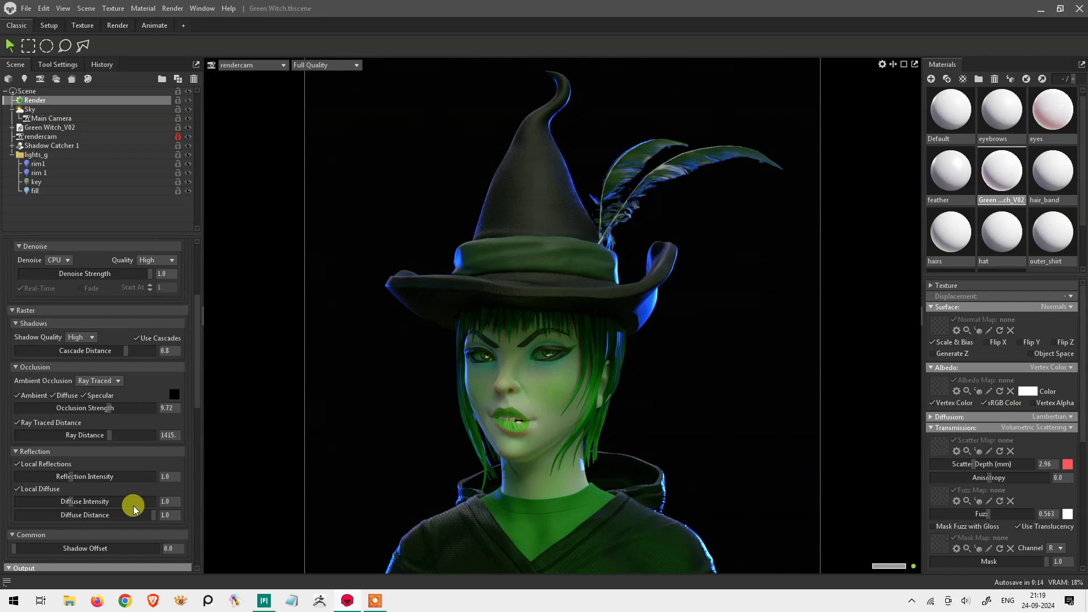
Step: On Main Camera, set grain intensity 0.214, raise dirt intensity, and set dirt density 16.01
{"action": "left_click", "coordinate": [62, 118]}
{"action": "type", "text": "2"}
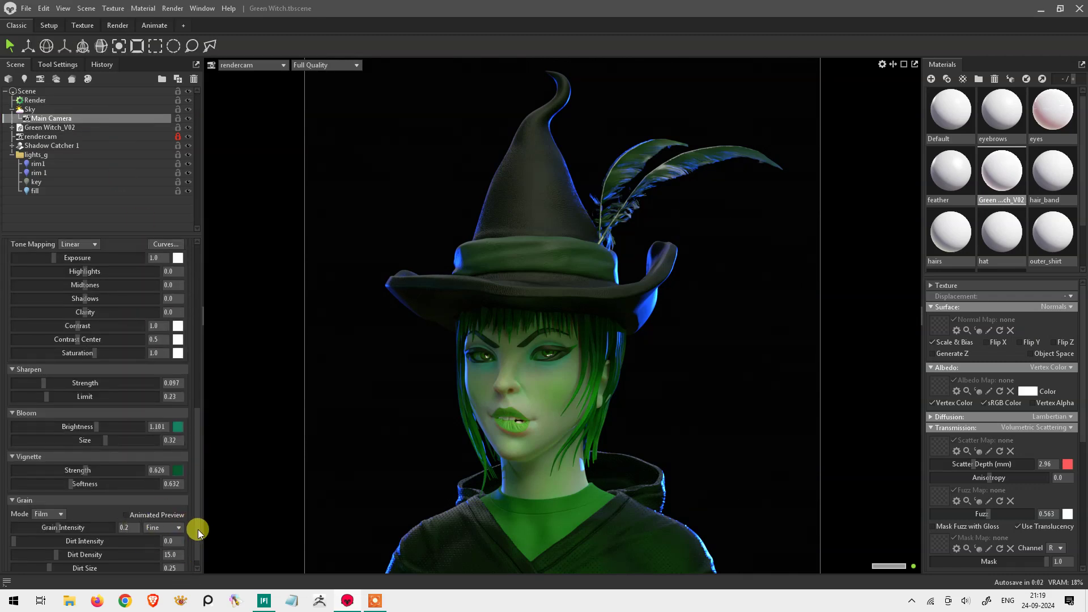
{"action": "scroll", "coordinate": [198, 529], "scroll_direction": "down", "scroll_amount": 1}
{"action": "left_click_drag", "start_coordinate": [47, 526], "coordinate": [56, 532]}
{"action": "left_click", "coordinate": [49, 505]}
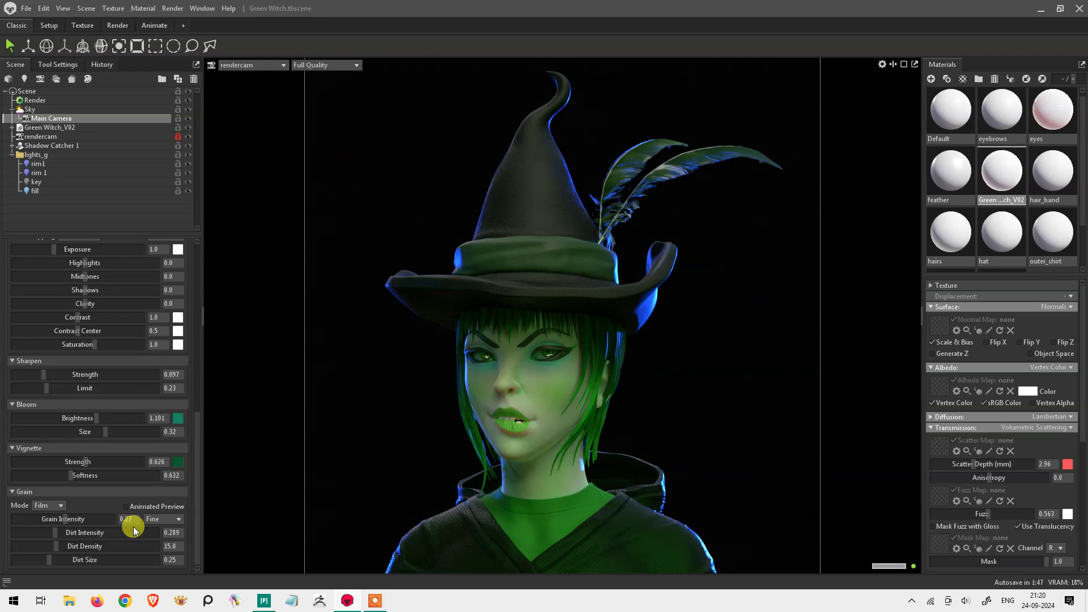
{"action": "left_click_drag", "start_coordinate": [69, 519], "coordinate": [60, 521]}
{"action": "left_click_drag", "start_coordinate": [59, 533], "coordinate": [38, 556]}
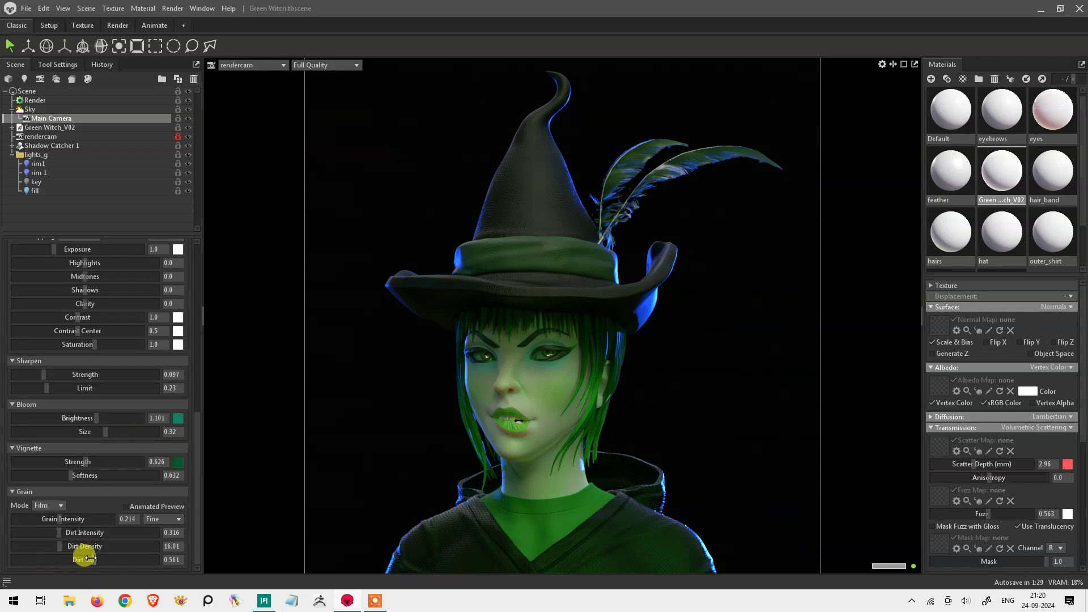
{"action": "scroll", "coordinate": [193, 368], "scroll_direction": "up", "scroll_amount": 3}
{"action": "scroll", "coordinate": [201, 363], "scroll_direction": "up", "scroll_amount": 2}
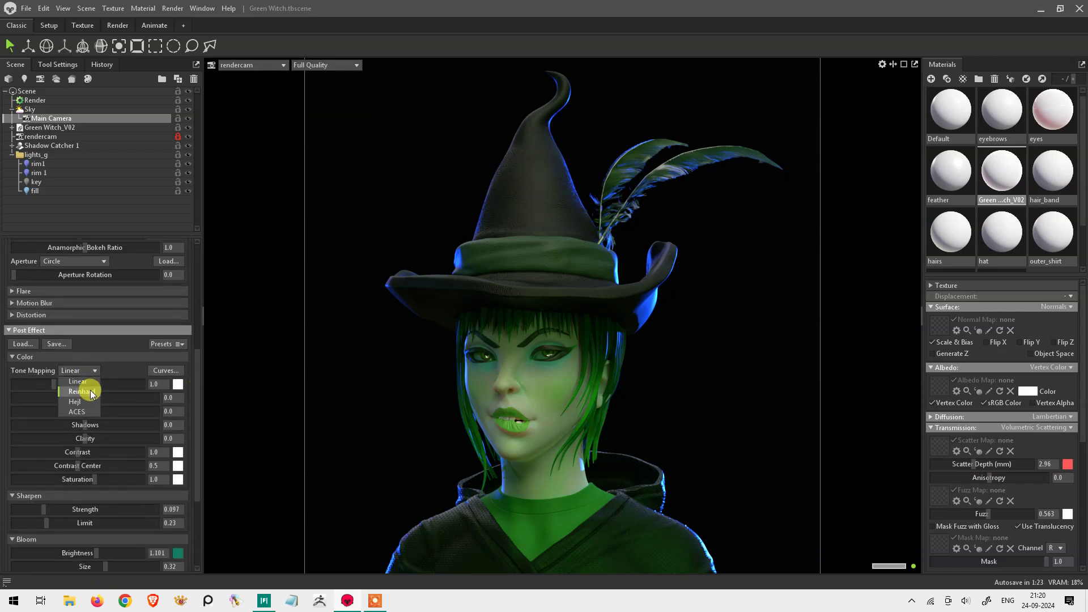
Step: Set tone mapping to ACES and recheck the sky image backdrop before returning to Ambient Sky
{"action": "left_click", "coordinate": [92, 377]}
{"action": "left_click", "coordinate": [89, 410]}
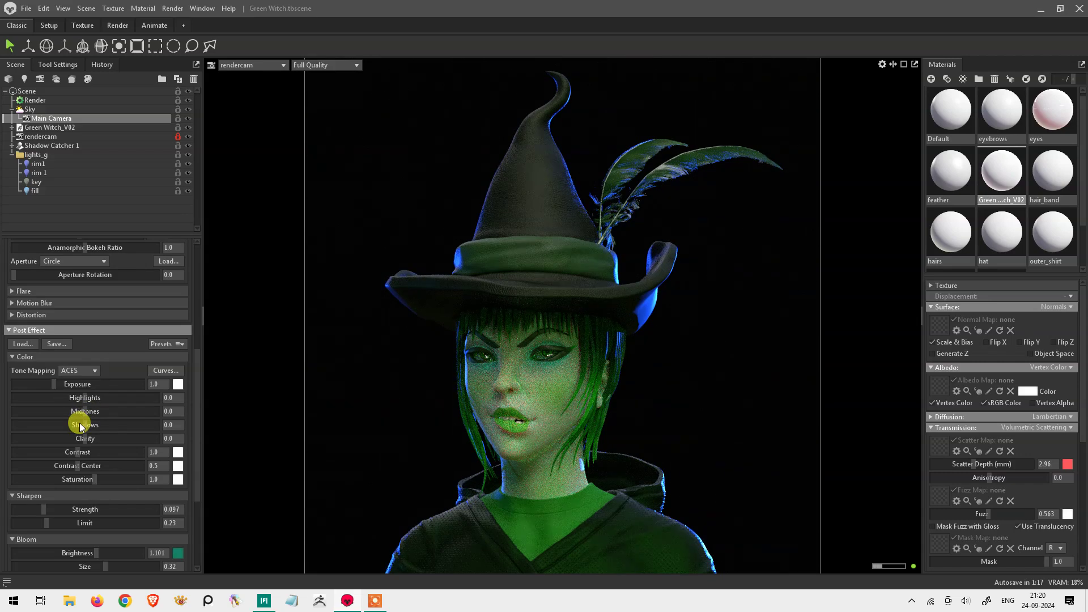
{"action": "left_click", "coordinate": [65, 109]}
{"action": "left_click", "coordinate": [74, 467]}
{"action": "left_click", "coordinate": [71, 468]}
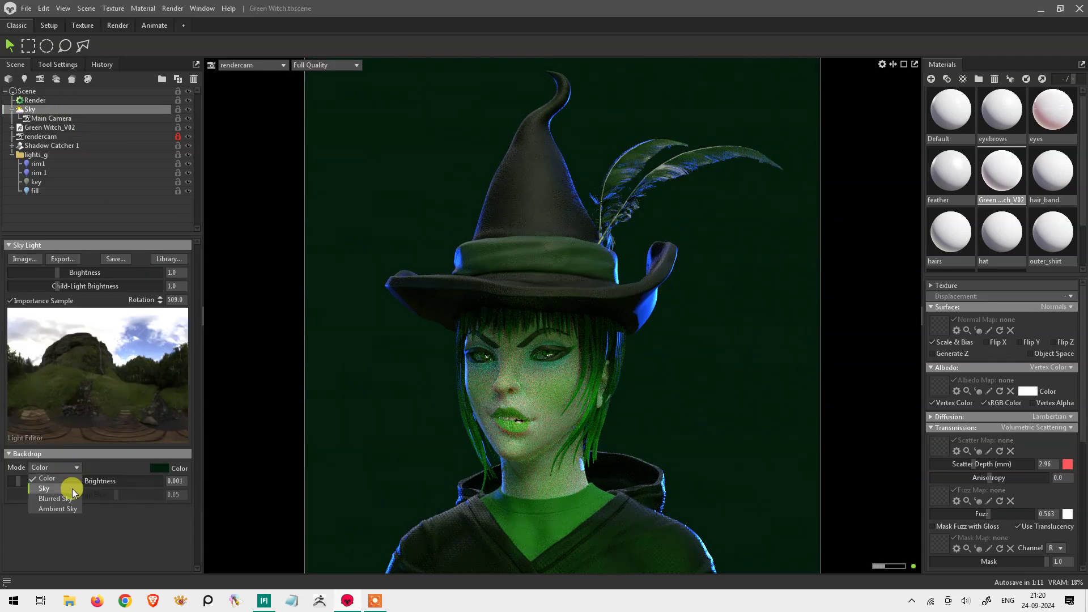
{"action": "left_click", "coordinate": [73, 508]}
Step: Back on Main Camera, compare Linear and Hejl tone mapping, ending on Hejl
{"action": "left_click", "coordinate": [62, 100]}
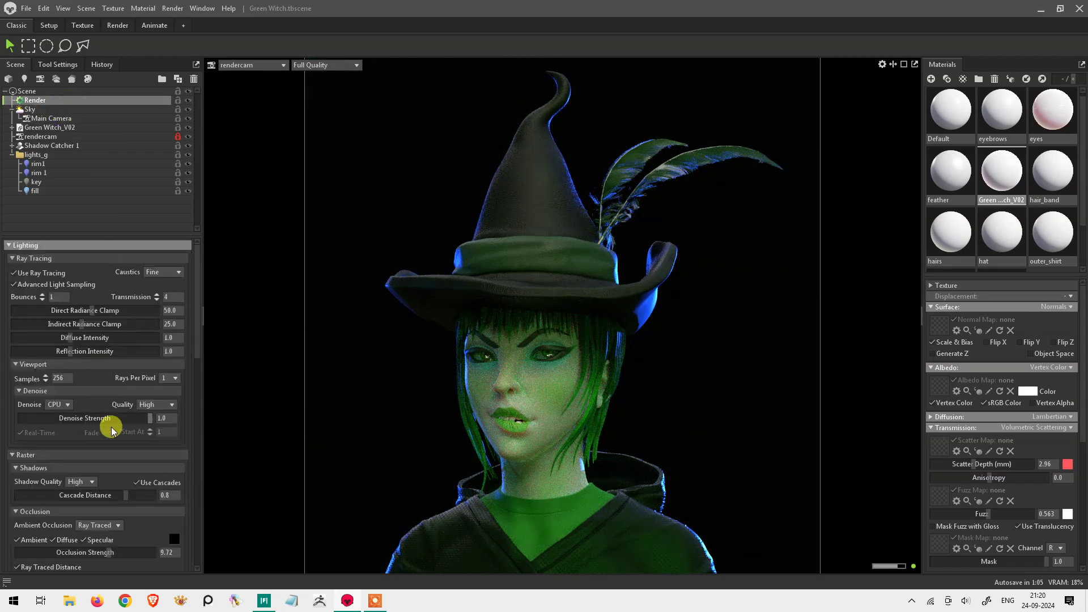
{"action": "left_click", "coordinate": [51, 118]}
{"action": "left_click", "coordinate": [29, 109]}
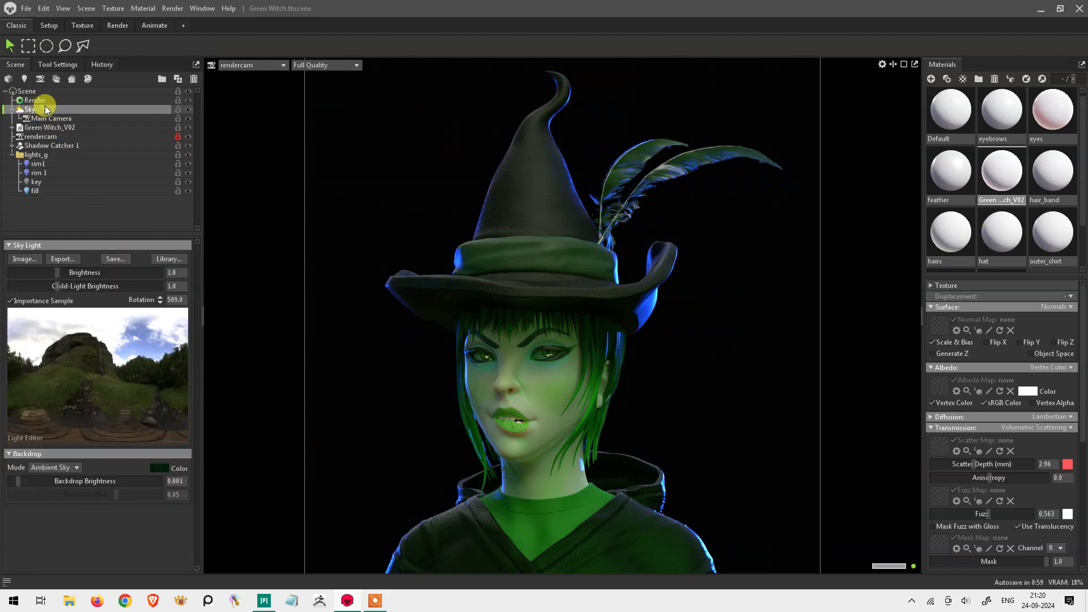
{"action": "left_click_drag", "start_coordinate": [197, 249], "coordinate": [198, 440]}
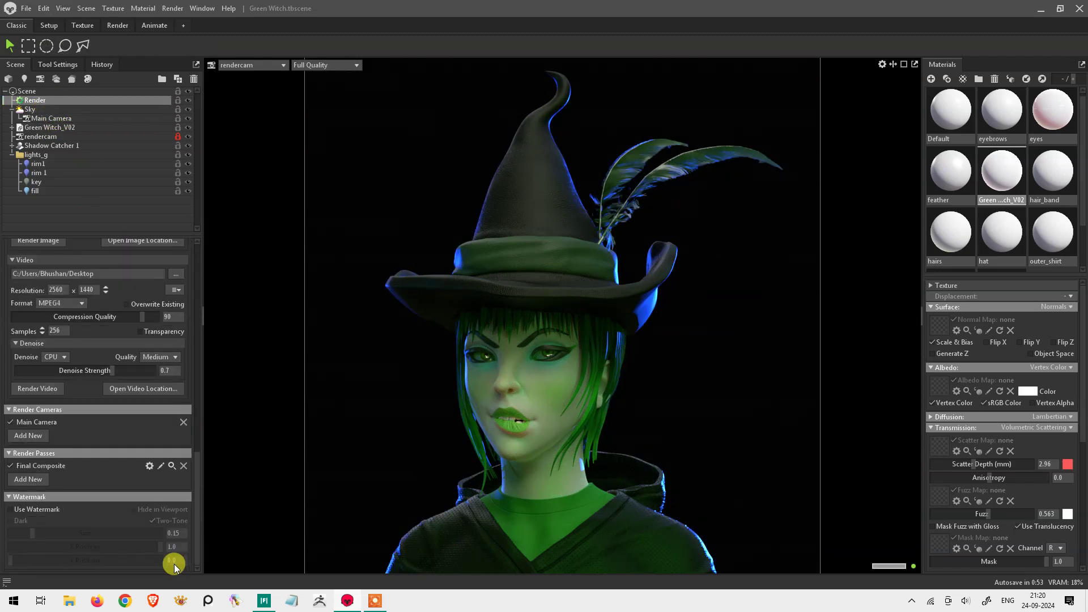
{"action": "left_click", "coordinate": [65, 110]}
{"action": "scroll", "coordinate": [188, 527], "scroll_direction": "down", "scroll_amount": 10}
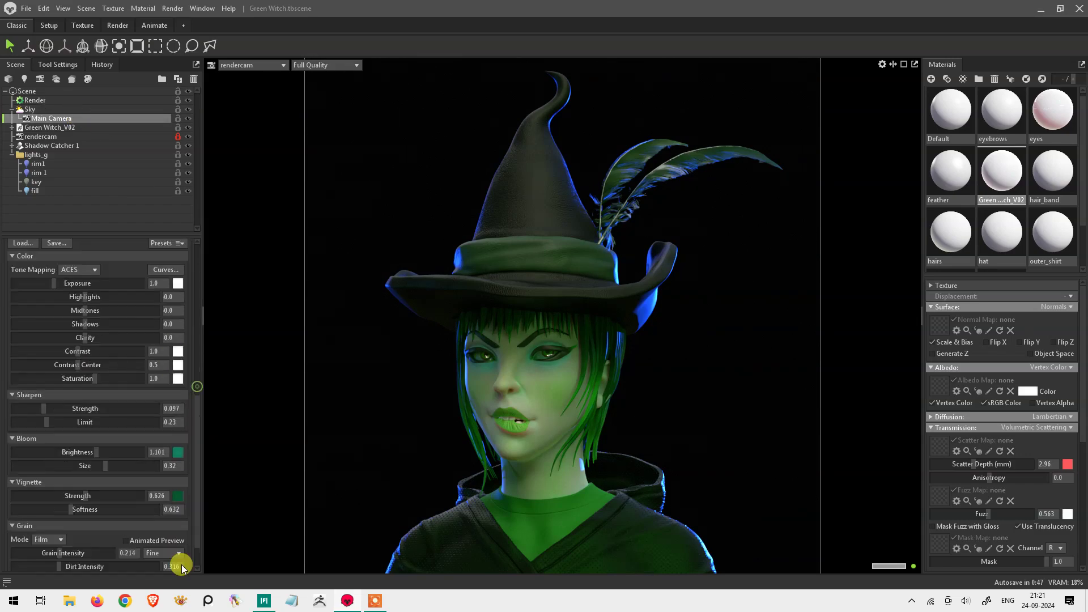
{"action": "left_click", "coordinate": [57, 533]}
{"action": "scroll", "coordinate": [200, 400], "scroll_direction": "up", "scroll_amount": 3}
{"action": "left_click", "coordinate": [78, 360]}
{"action": "left_click", "coordinate": [78, 359]}
{"action": "left_click", "coordinate": [85, 379]}
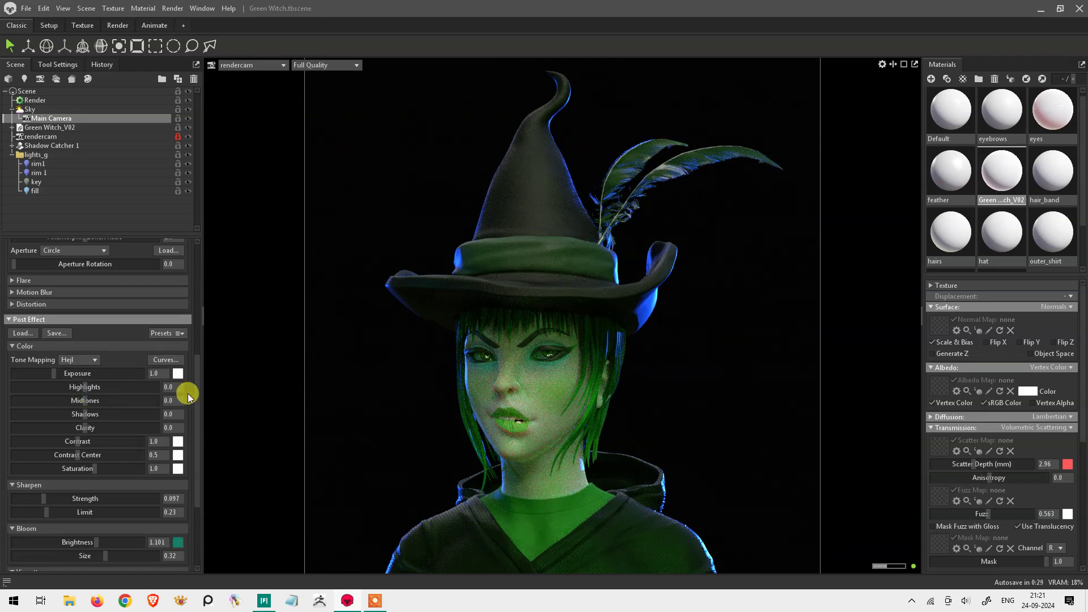
Step: Load a post effect preset and raise Bloom Brightness for a soft blue glow
{"action": "scroll", "coordinate": [188, 393], "scroll_direction": "up", "scroll_amount": 3}
{"action": "left_click", "coordinate": [173, 437]}
{"action": "left_click", "coordinate": [157, 303]}
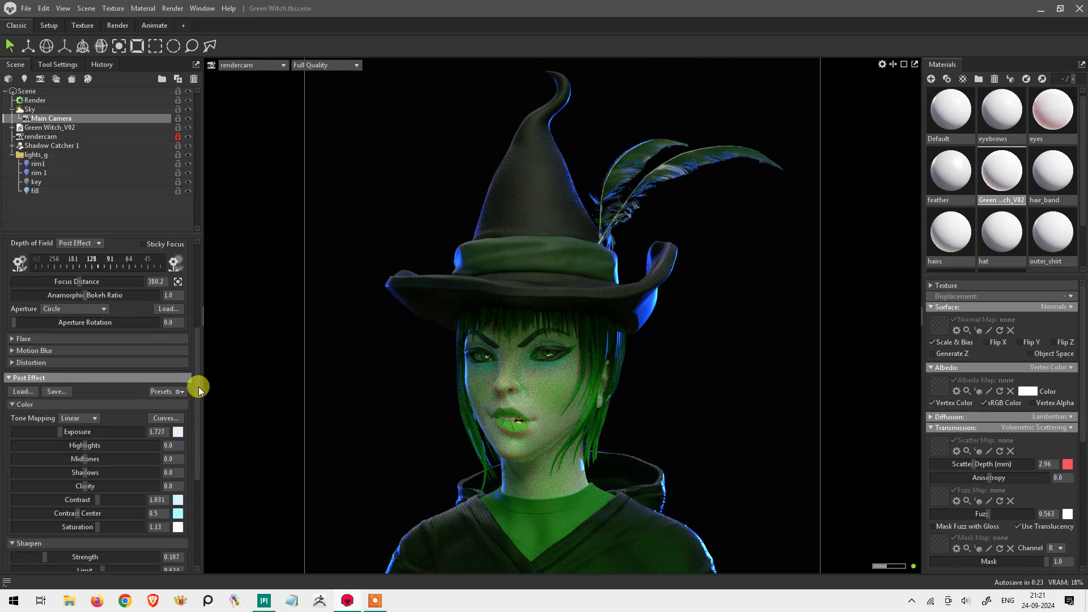
{"action": "scroll", "coordinate": [198, 388], "scroll_direction": "down", "scroll_amount": 2}
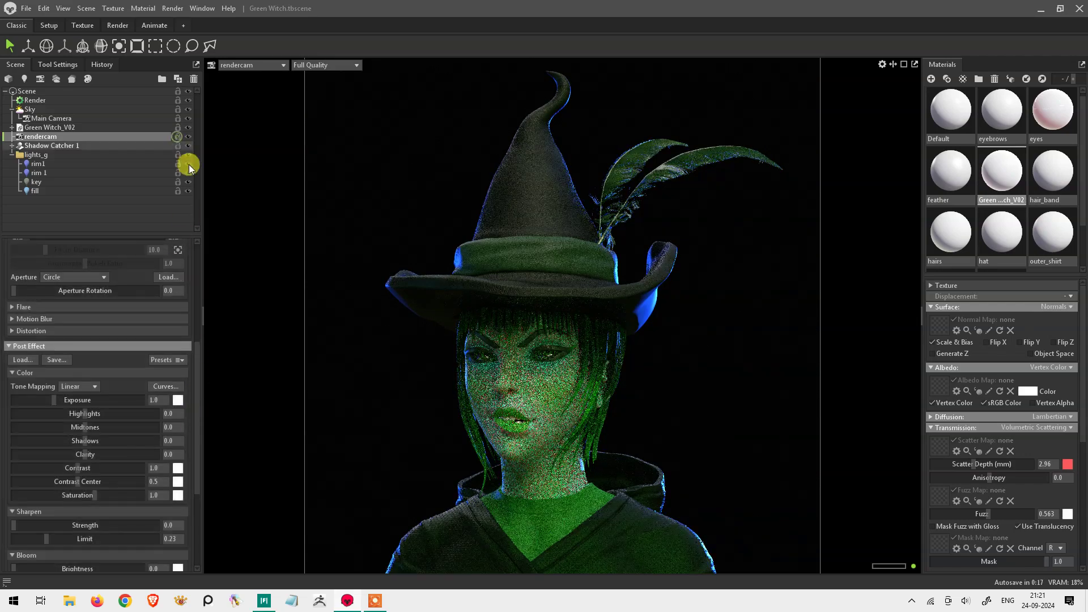
{"action": "scroll", "coordinate": [198, 440], "scroll_direction": "down", "scroll_amount": 4}
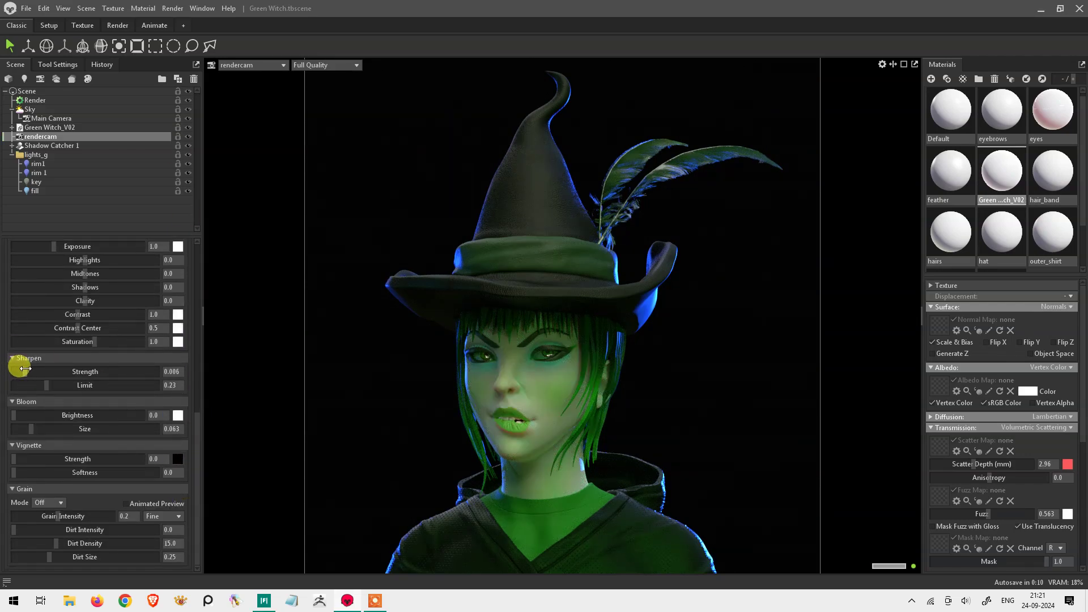
{"action": "left_click_drag", "start_coordinate": [29, 416], "coordinate": [105, 416]}
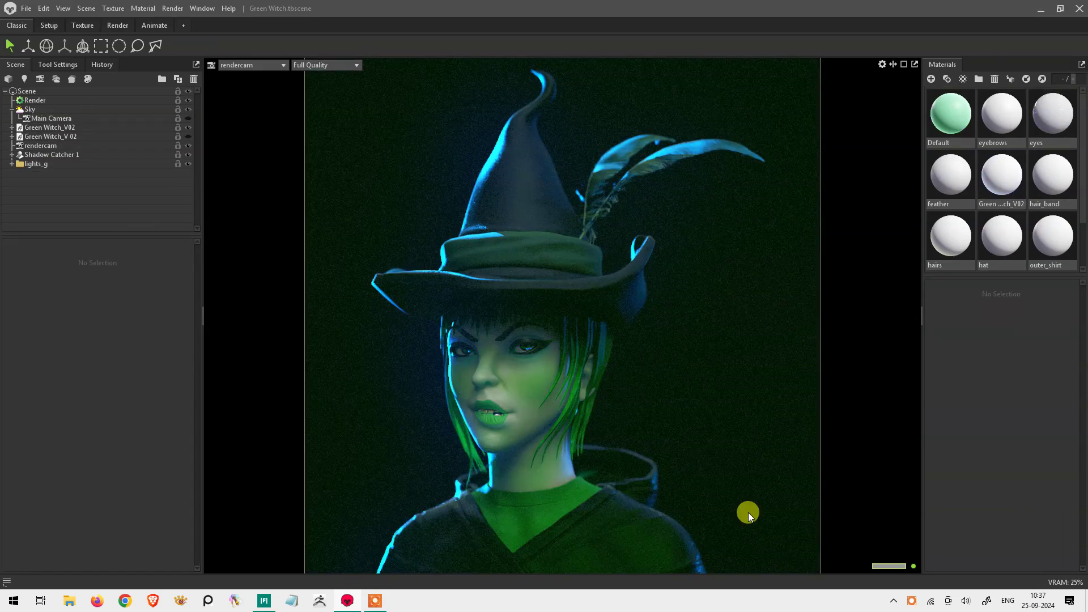
Step: Expand lights_g and toggle the sky, key, rim and fill lights to compare their contributions
{"action": "left_click", "coordinate": [12, 164]}
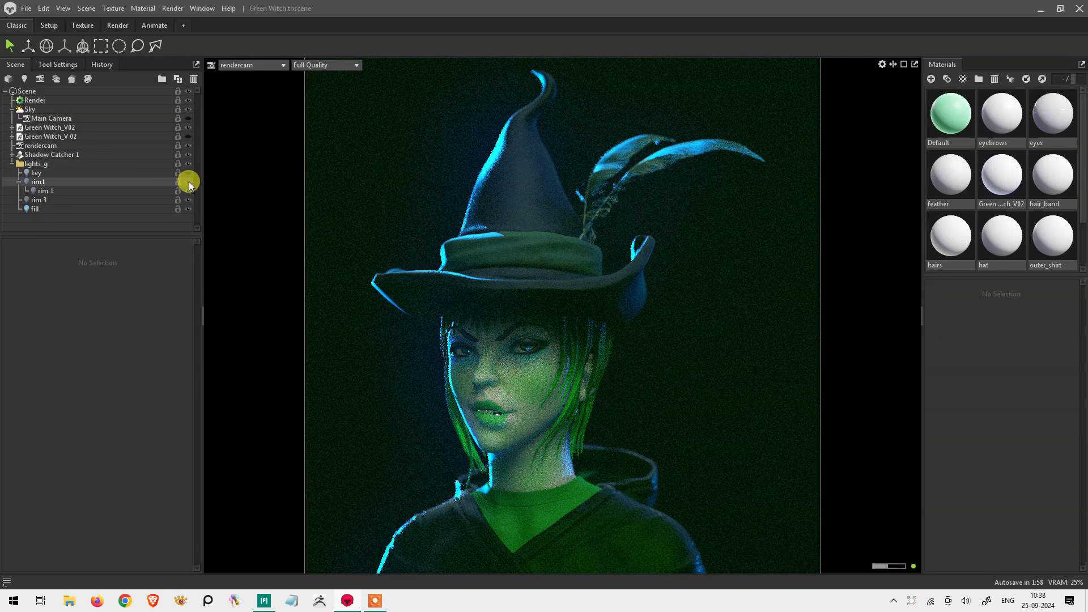
{"action": "left_click", "coordinate": [188, 109]}
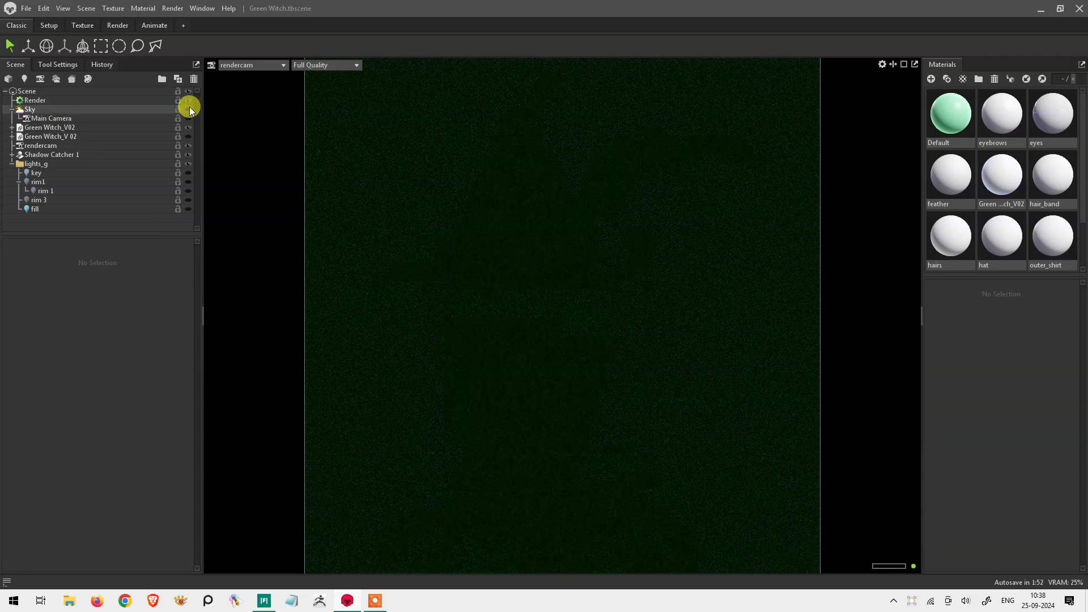
{"action": "left_click", "coordinate": [188, 110]}
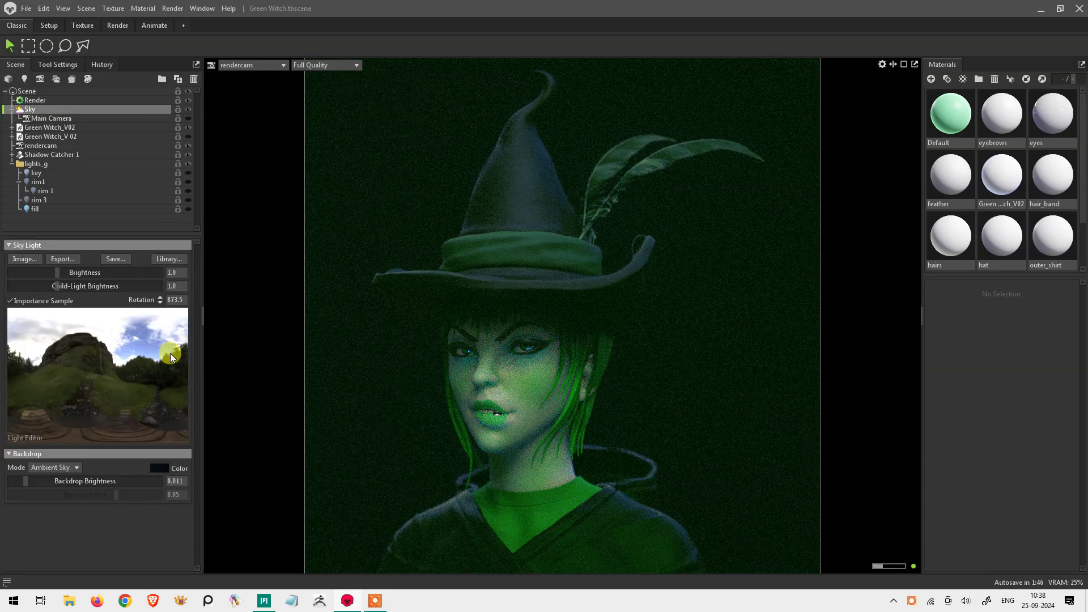
{"action": "left_click", "coordinate": [181, 172]}
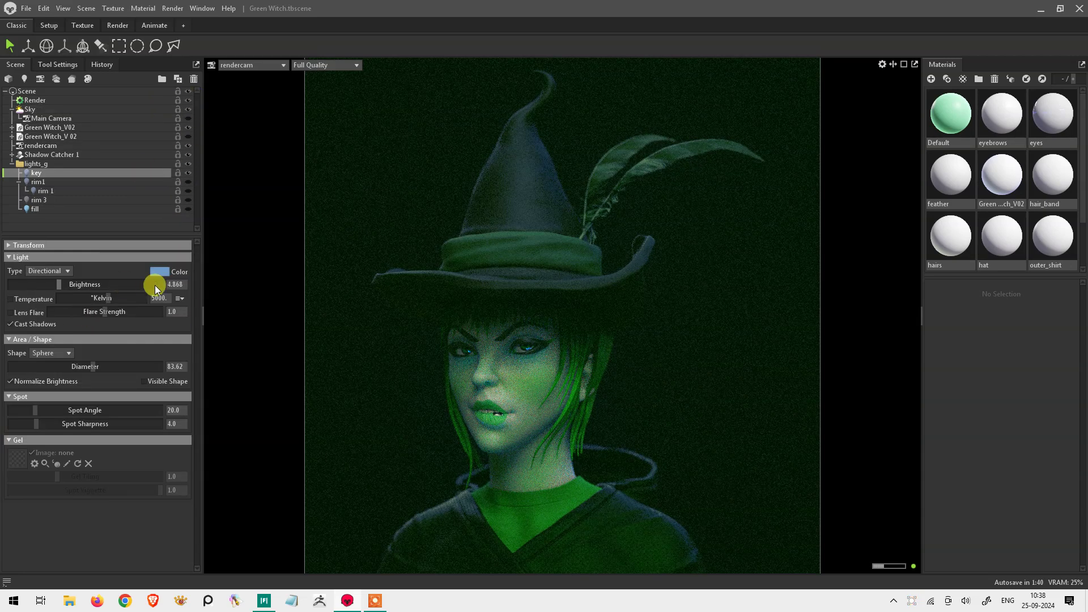
{"action": "left_click", "coordinate": [188, 172]}
{"action": "left_click", "coordinate": [188, 172]}
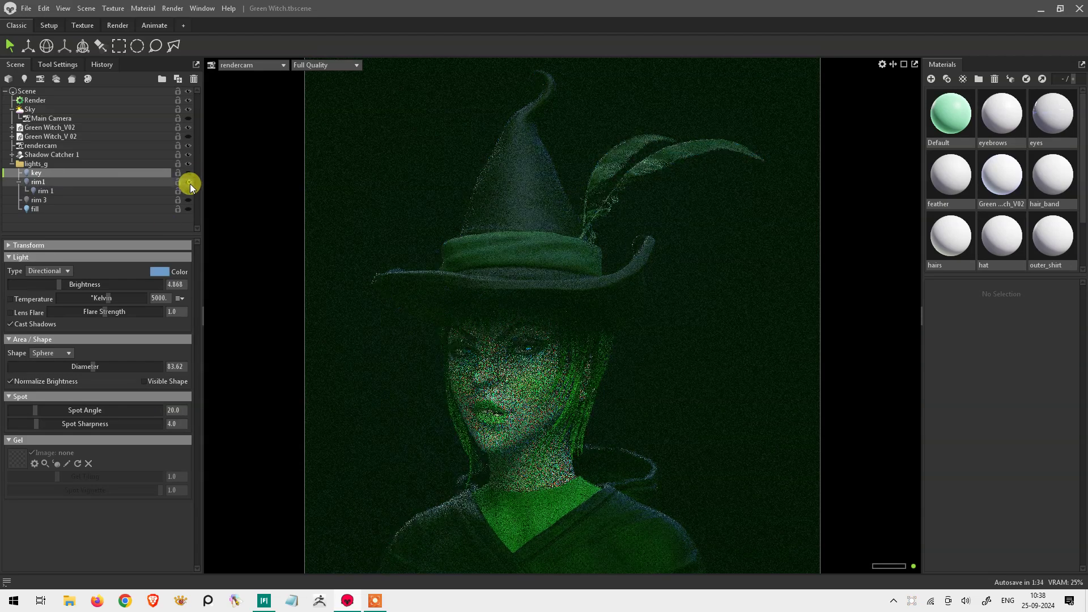
{"action": "left_click", "coordinate": [189, 174]}
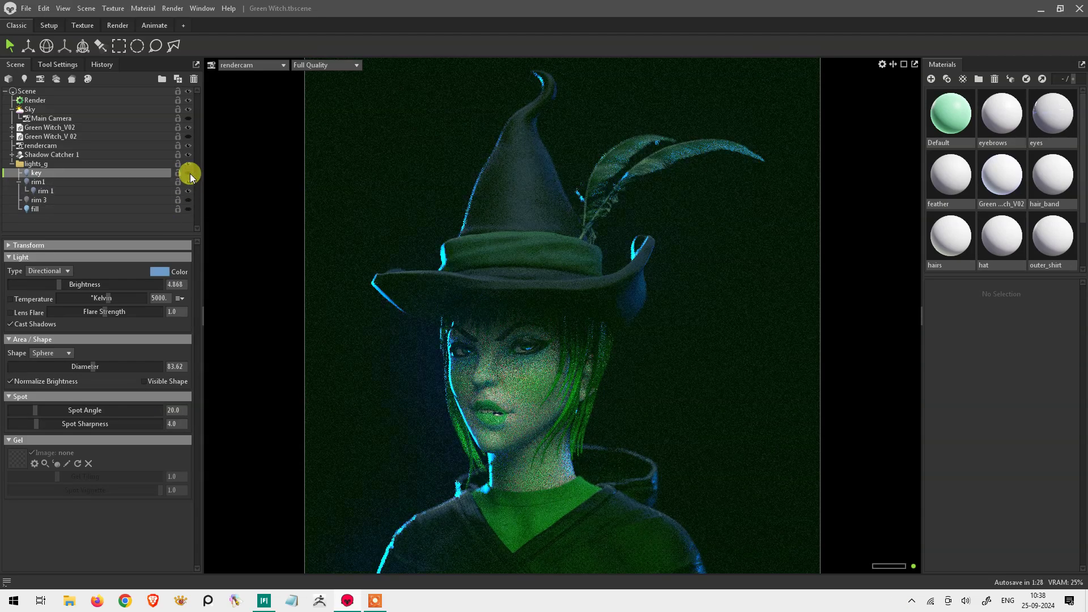
{"action": "left_click", "coordinate": [189, 195]}
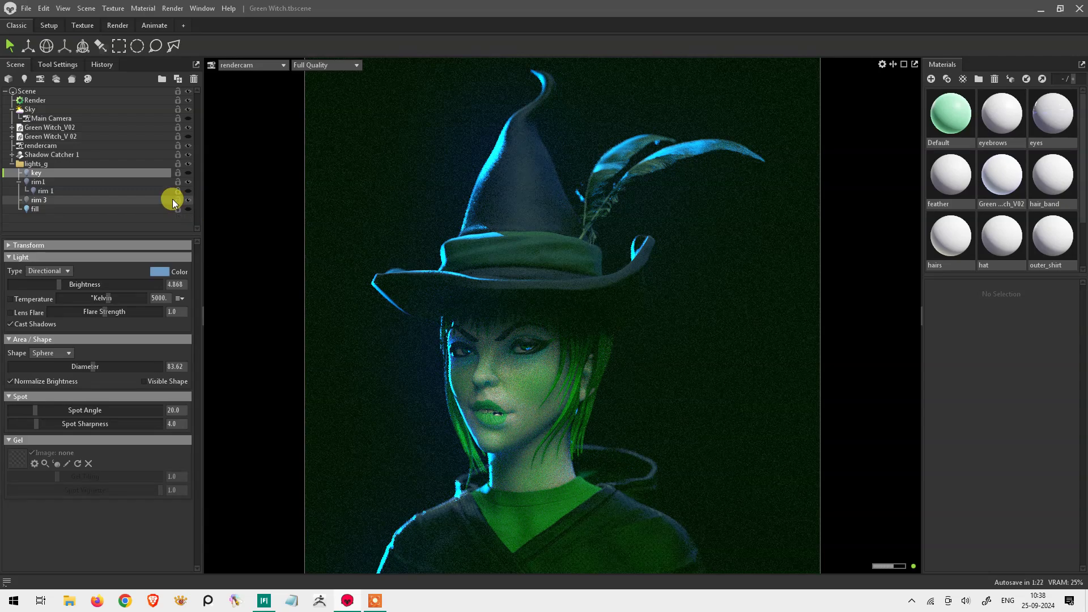
{"action": "left_click", "coordinate": [174, 199]}
{"action": "left_click", "coordinate": [189, 179]}
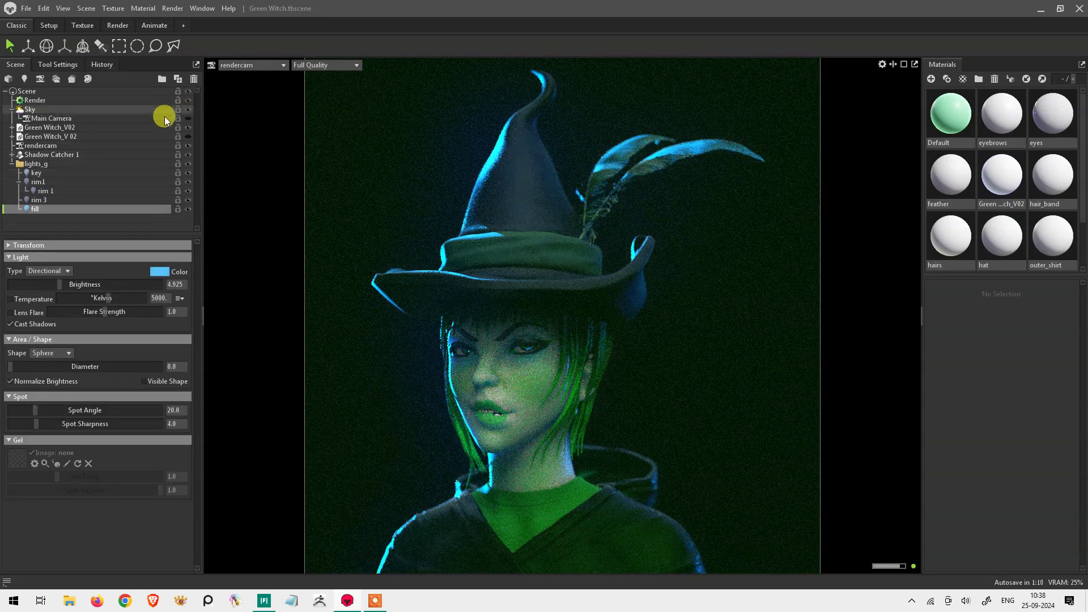
Step: Select Render and scroll to its image output settings
{"action": "left_click", "coordinate": [63, 101]}
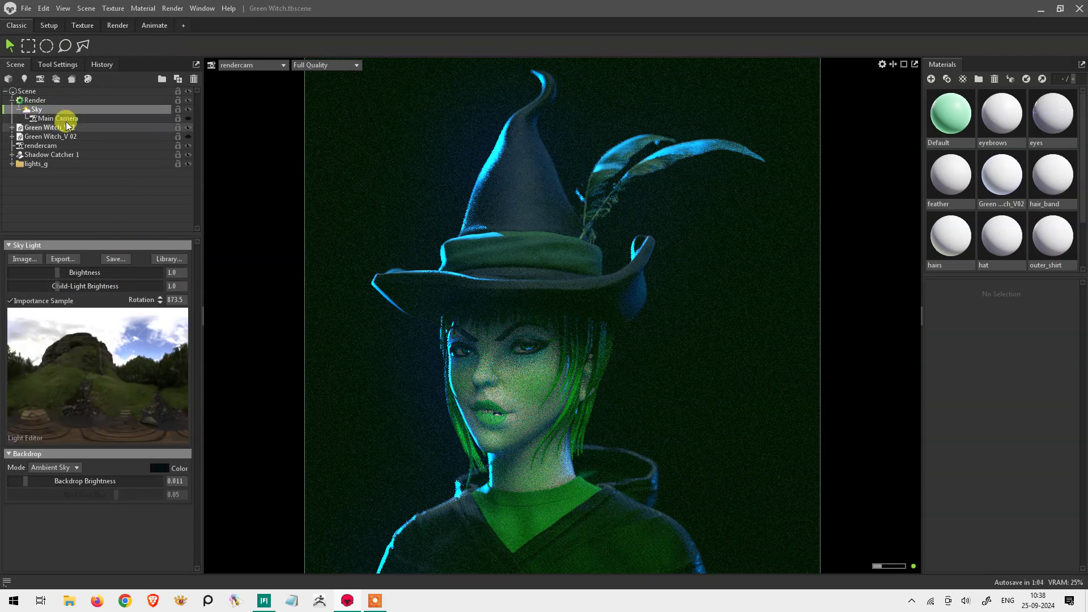
{"action": "left_click_drag", "start_coordinate": [66, 110], "coordinate": [71, 103]}
{"action": "left_click_drag", "start_coordinate": [195, 340], "coordinate": [189, 479]}
{"action": "scroll", "coordinate": [188, 478], "scroll_direction": "down", "scroll_amount": 5}
{"action": "scroll", "coordinate": [188, 436], "scroll_direction": "down", "scroll_amount": 3}
{"action": "scroll", "coordinate": [187, 511], "scroll_direction": "up", "scroll_amount": 10}
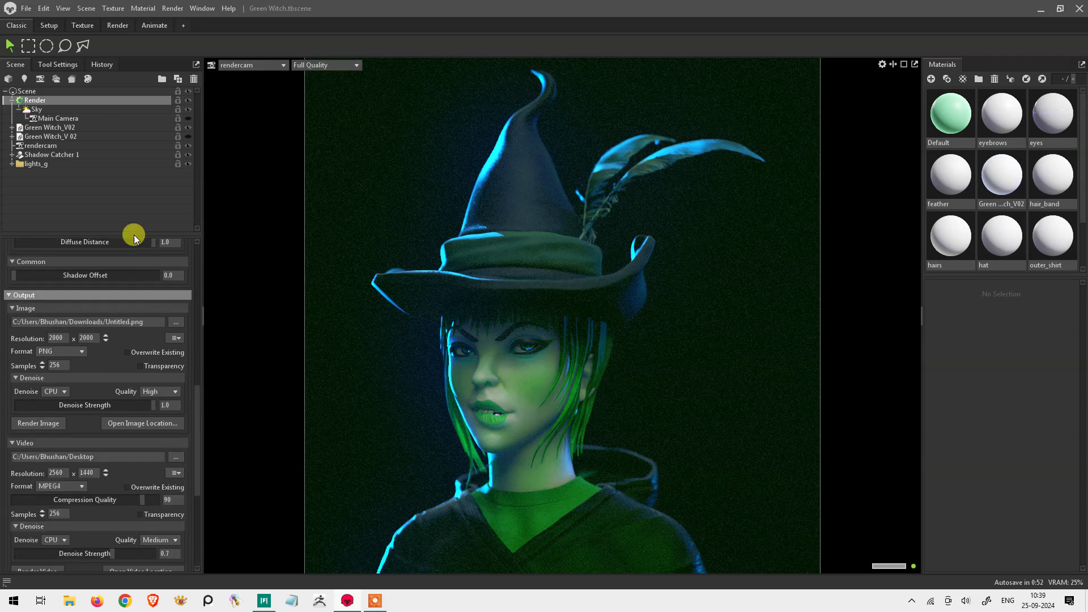
Step: Review rendercam's colour curves for the Red, Blue and combined RGB channels
{"action": "left_click", "coordinate": [40, 146]}
{"action": "scroll", "coordinate": [136, 397], "scroll_direction": "up", "scroll_amount": 5}
{"action": "left_click", "coordinate": [166, 348]}
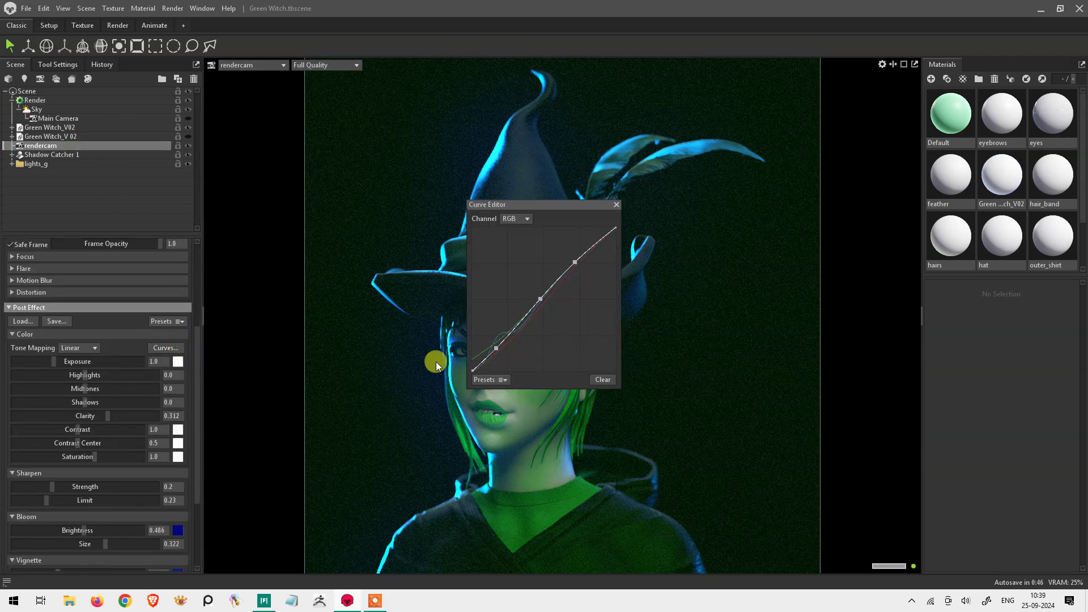
{"action": "left_click", "coordinate": [525, 229]}
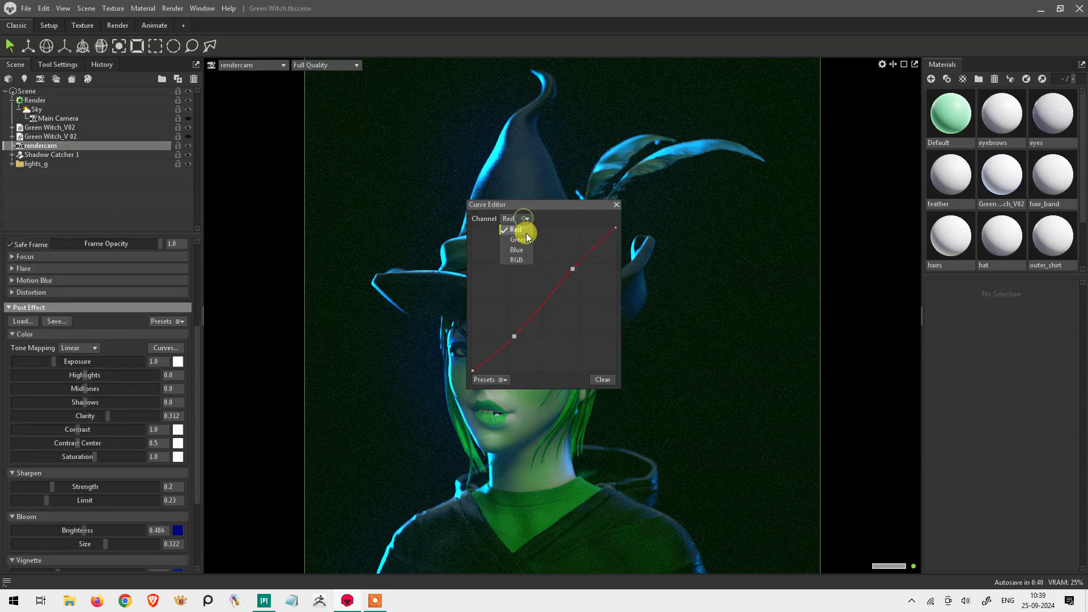
{"action": "left_click", "coordinate": [520, 220]}
{"action": "left_click", "coordinate": [519, 239]}
{"action": "left_click", "coordinate": [527, 220]}
{"action": "left_click", "coordinate": [517, 249]}
{"action": "left_click", "coordinate": [520, 219]}
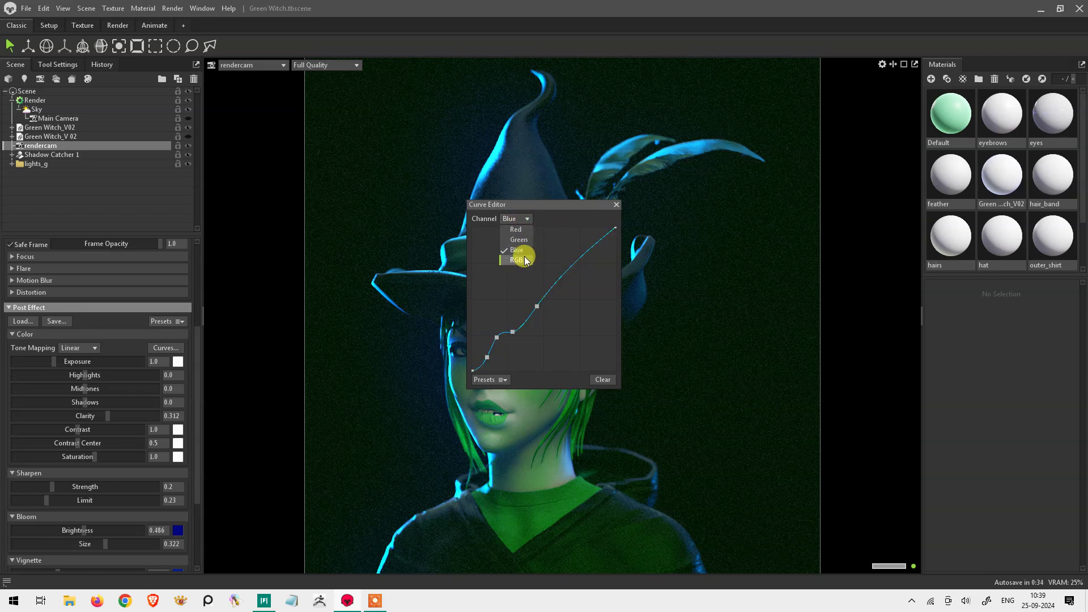
{"action": "left_click", "coordinate": [519, 260]}
Step: Close the Curve Editor and toggle Green Witch_V 02 to show the clay witch
{"action": "left_click", "coordinate": [617, 204]}
{"action": "mouse_move", "coordinate": [197, 312]}
{"action": "left_mouse_down"}
{"action": "mouse_move", "coordinate": [193, 487]}
{"action": "mouse_move", "coordinate": [196, 257]}
{"action": "left_mouse_up"}
{"action": "left_click", "coordinate": [187, 136]}
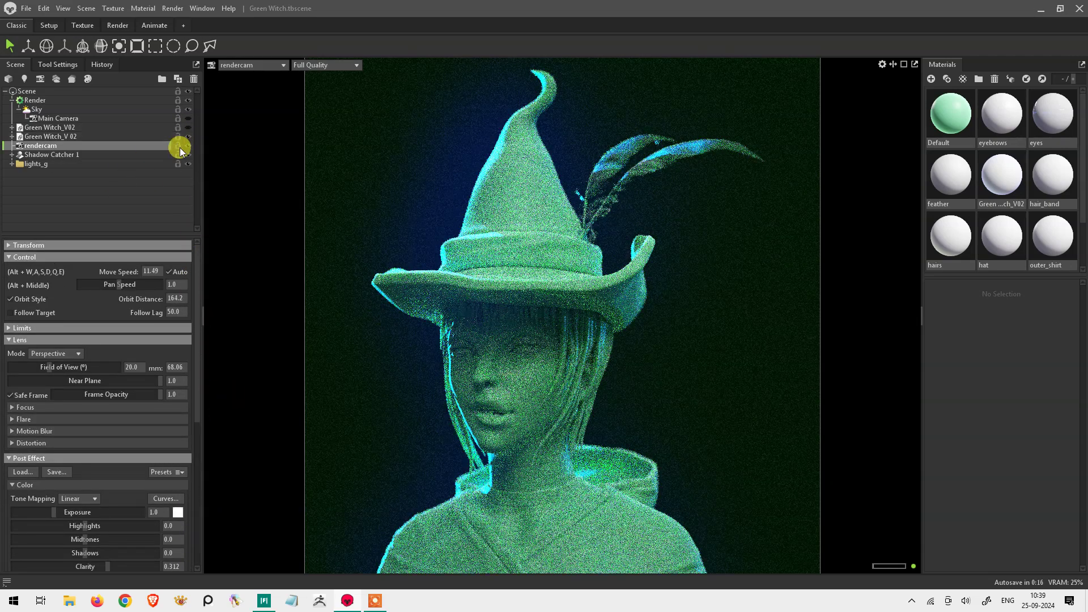